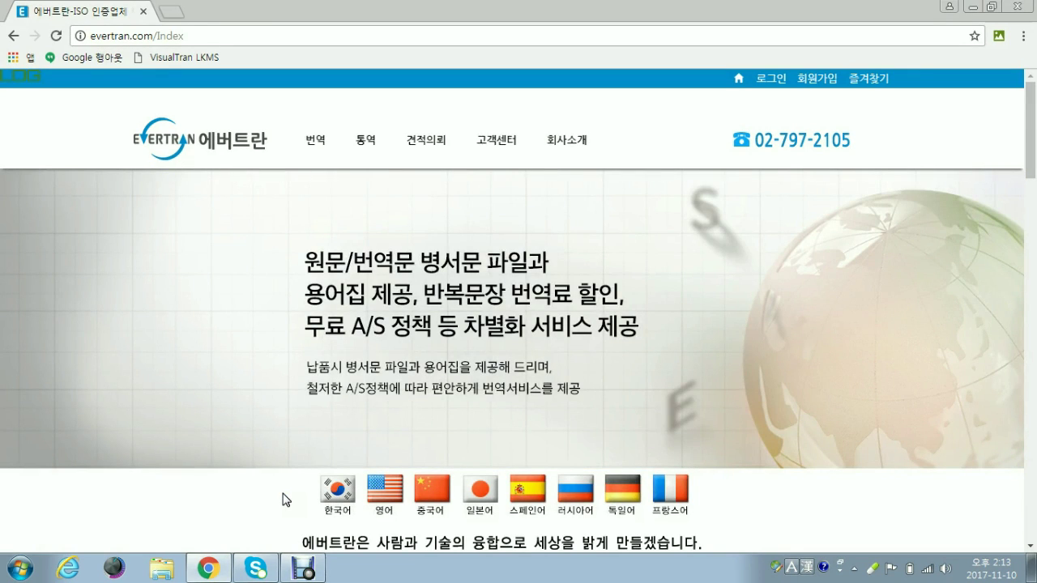
pyautogui.click(283, 500)
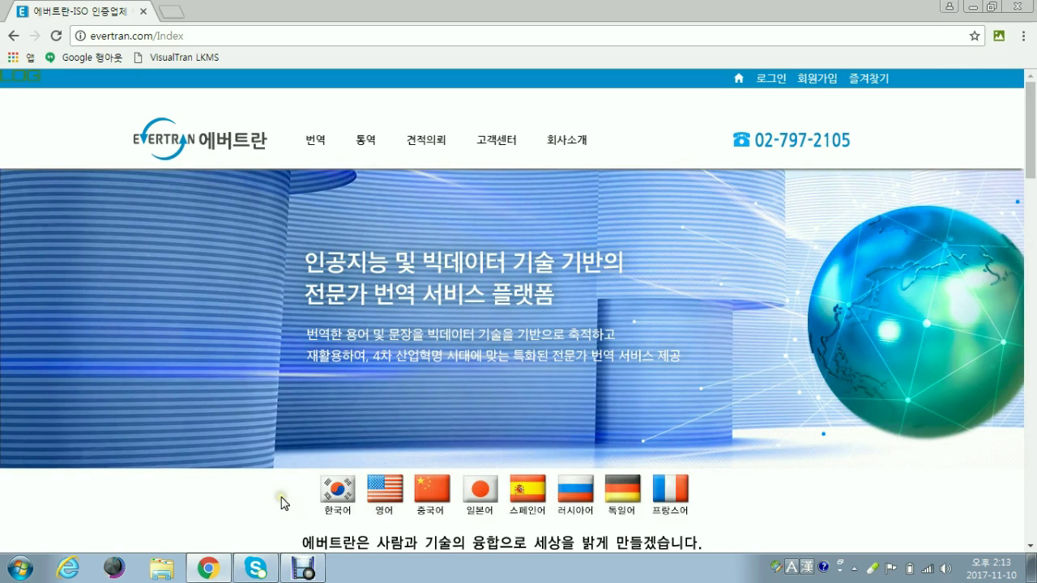
pyautogui.click(279, 497)
pyautogui.click(279, 502)
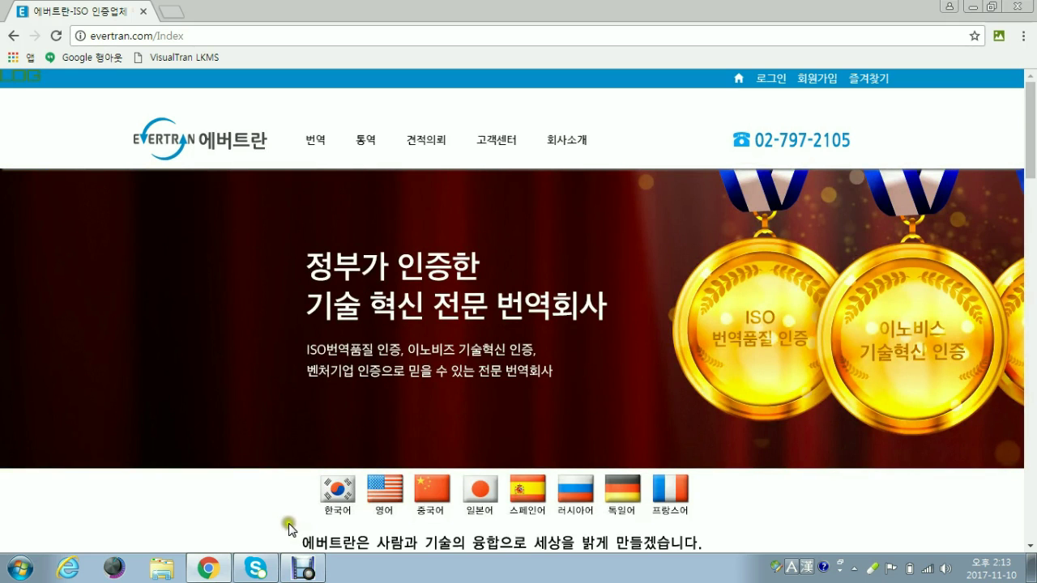
# - Open the 자료실 page of the 고객센터 section on the Evertran website and look through it
pyautogui.click(512, 131)
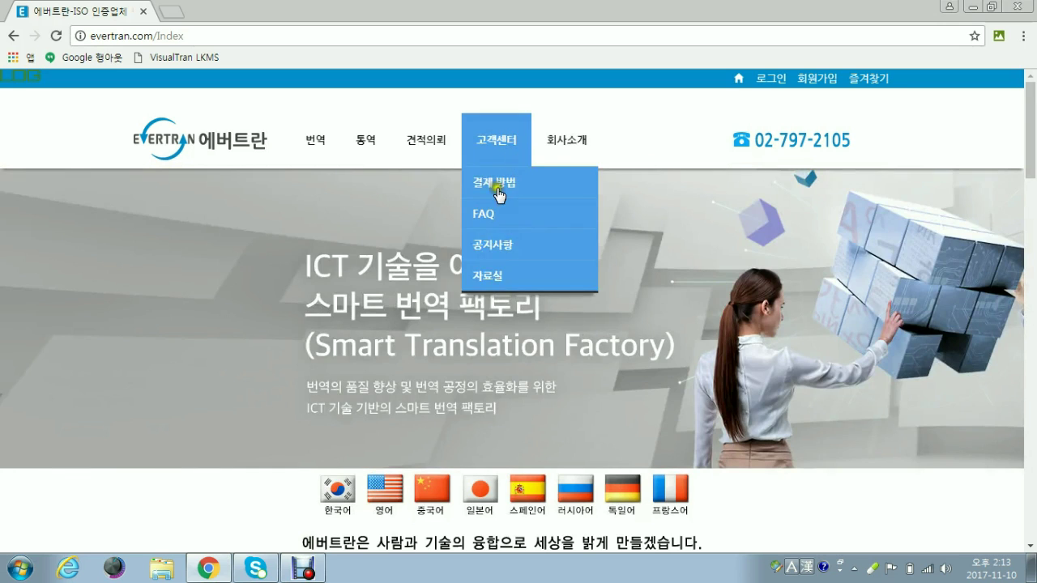
pyautogui.click(492, 278)
pyautogui.scroll(-10, 523, 388)
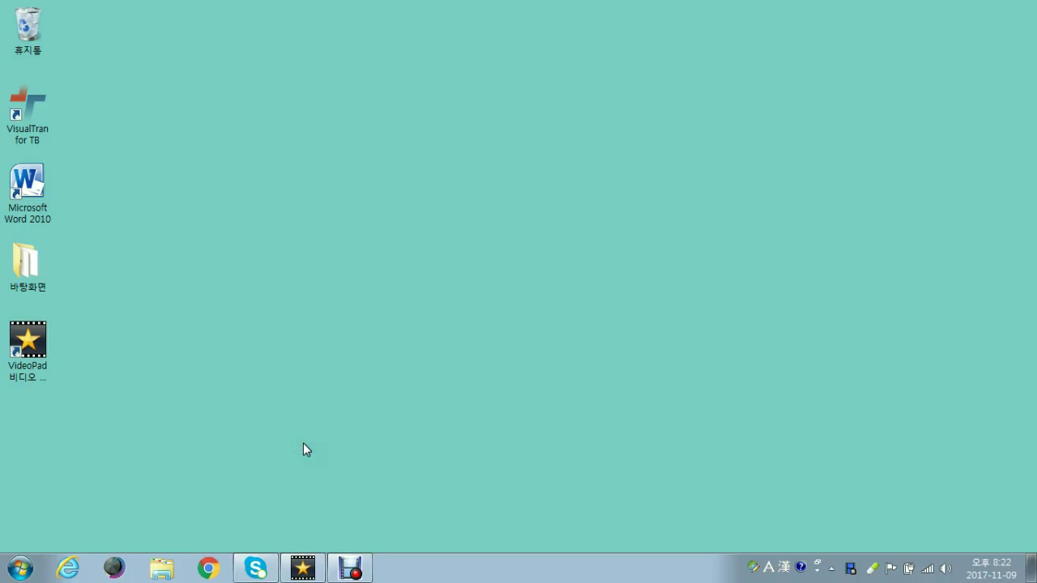
# - Switch to Microsoft Word 2010, open the VisualTran 2016 file-opening dialog and log in with the saved account
pyautogui.doubleClick(27, 205)
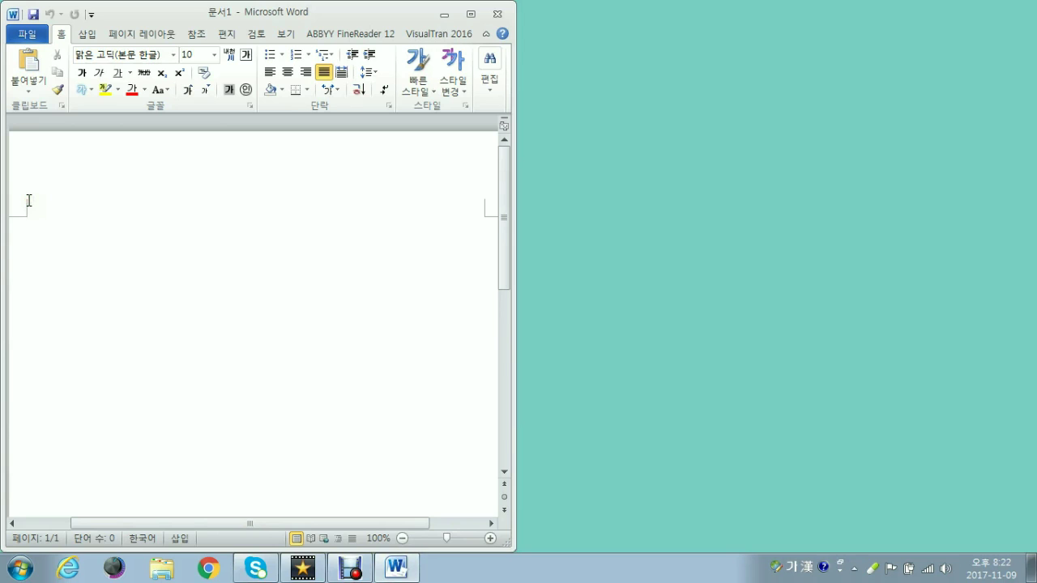
pyautogui.click(422, 37)
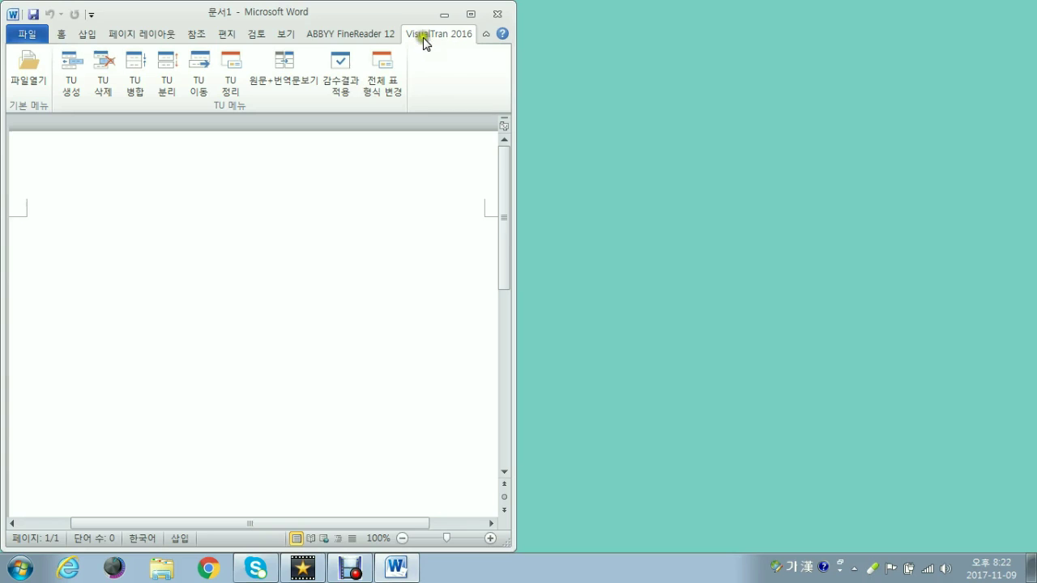
pyautogui.click(32, 88)
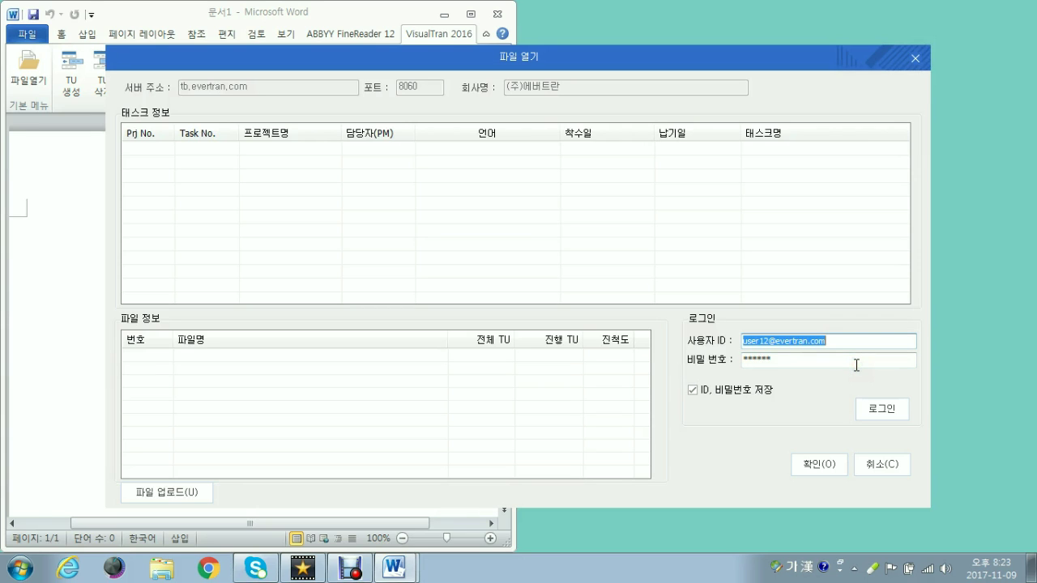
pyautogui.click(882, 410)
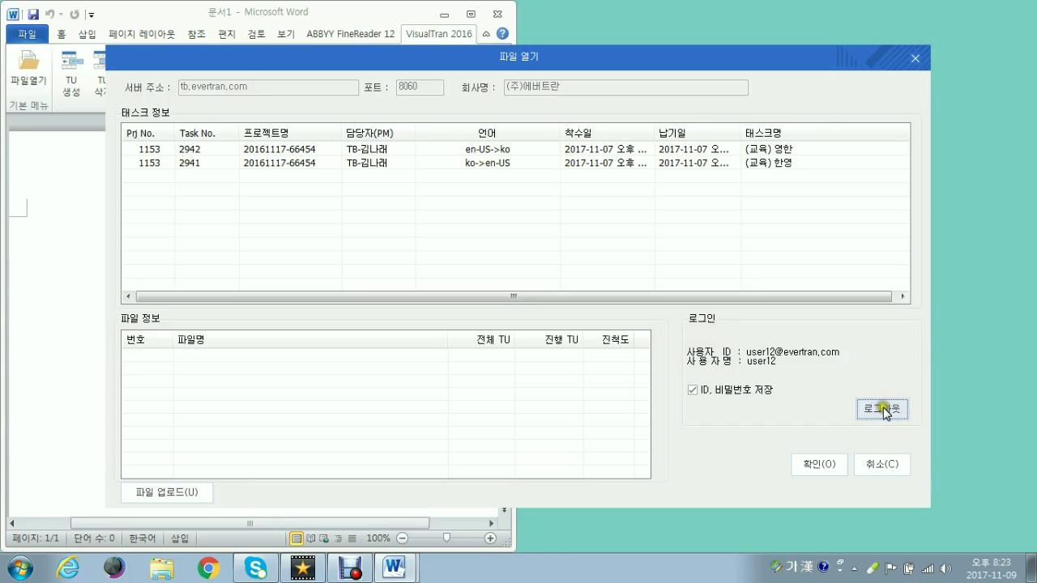
pyautogui.click(883, 411)
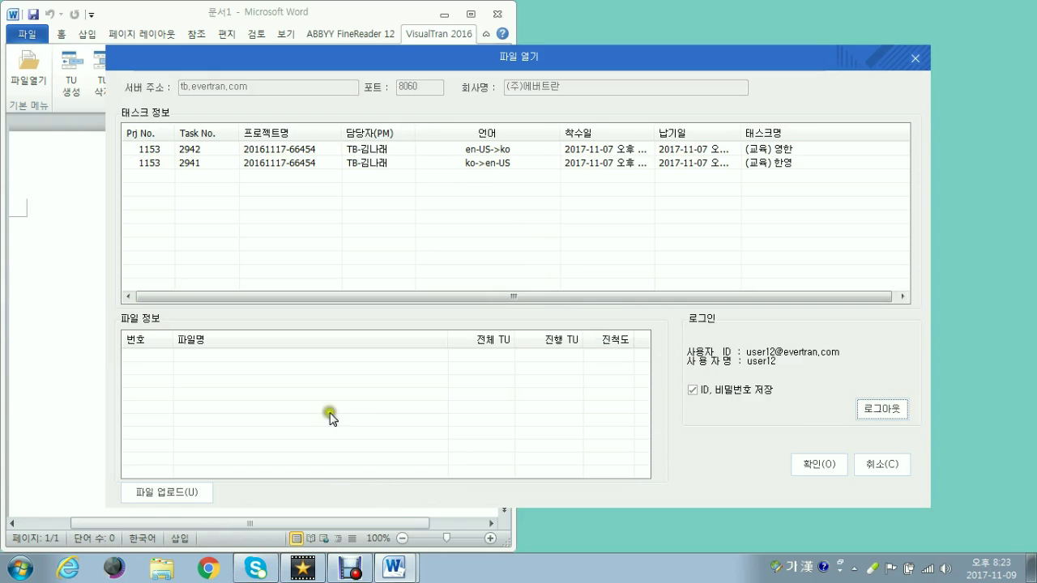
# - Select the ko->en-US task 2941 and open its file VT_Evertran_Kor-Eng.docx
pyautogui.click(291, 165)
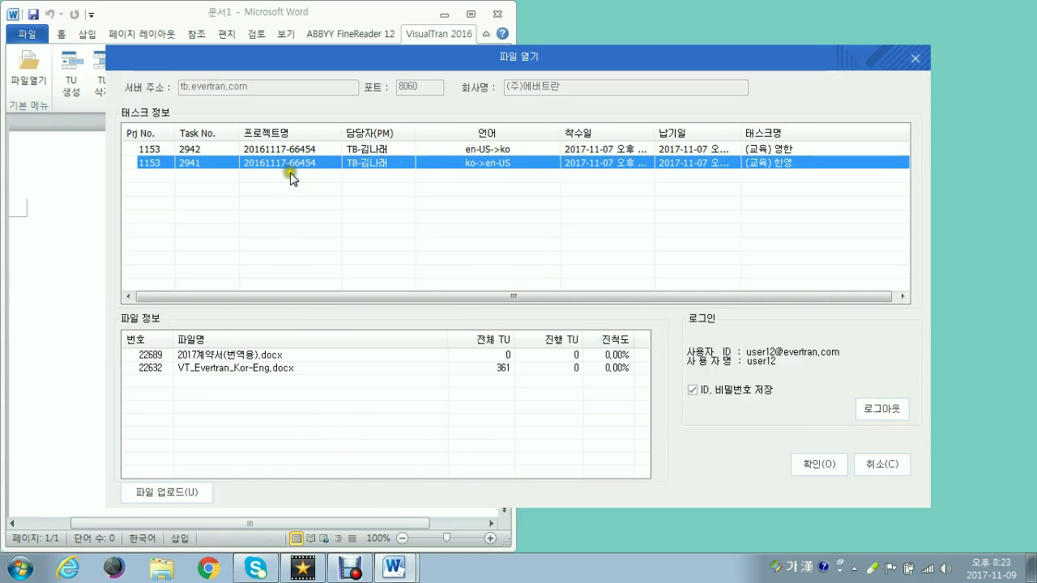
pyautogui.click(217, 429)
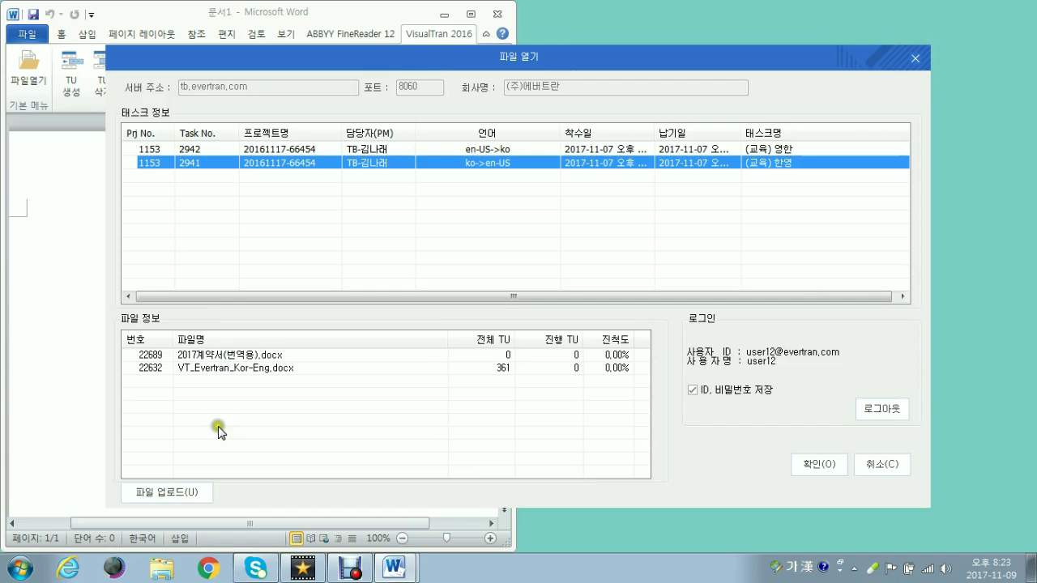
pyautogui.click(219, 429)
pyautogui.click(614, 392)
pyautogui.click(226, 372)
pyautogui.doubleClick(226, 371)
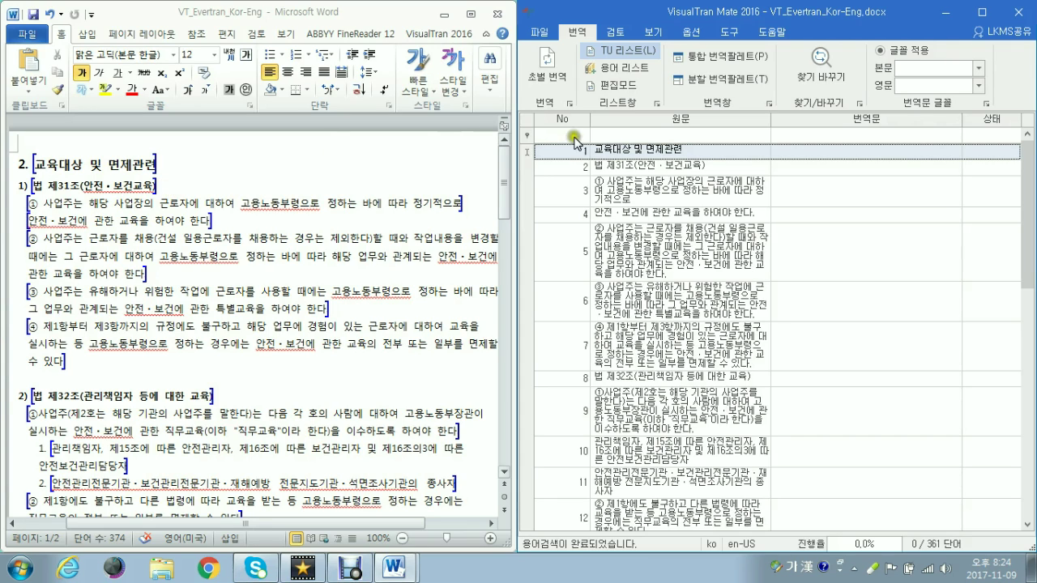
# - Open TU 3, the paragraph ① segment, from the TU list for translation
pyautogui.click(687, 149)
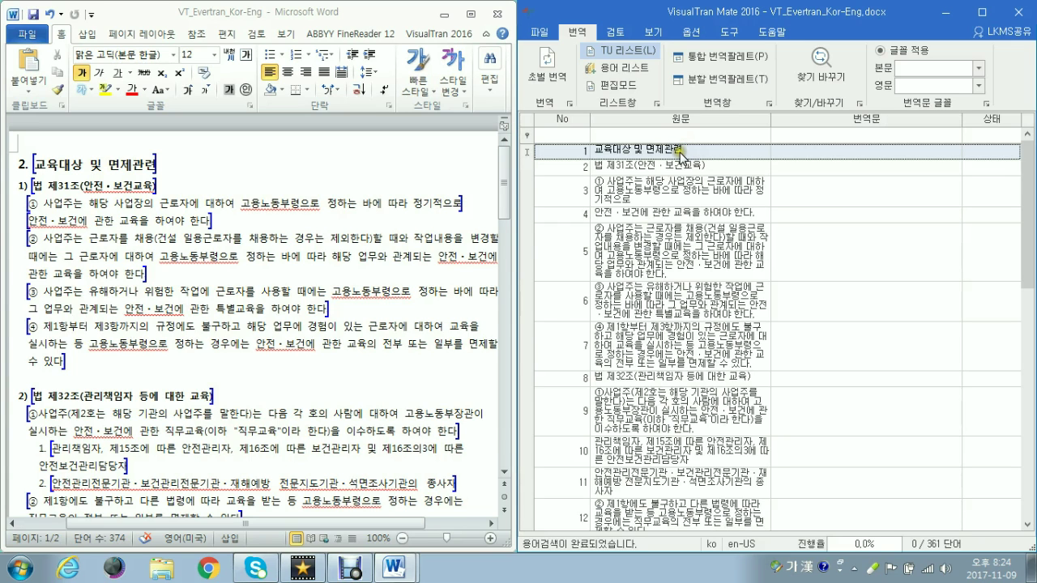
pyautogui.click(674, 184)
pyautogui.doubleClick(675, 184)
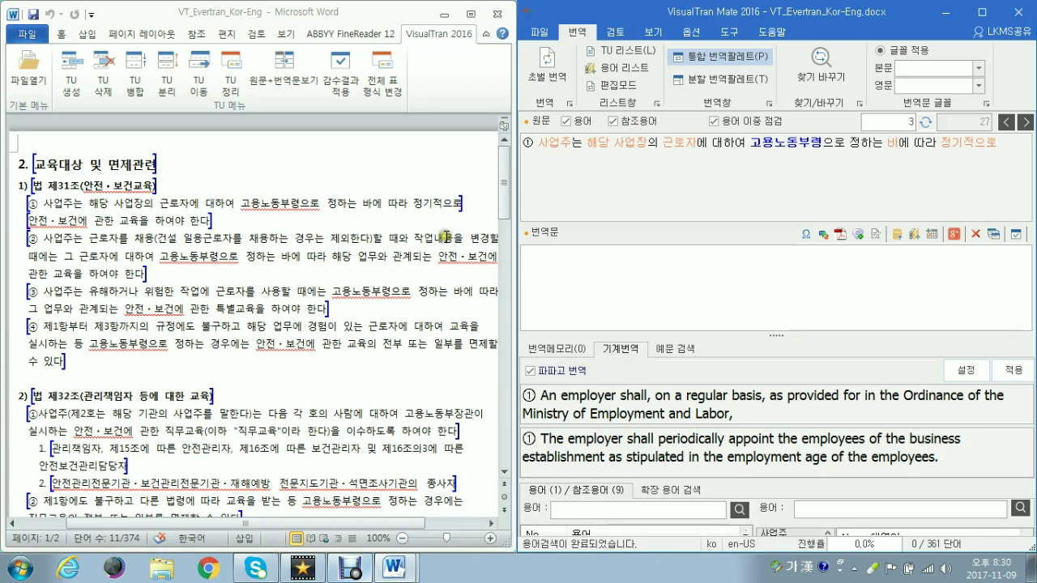
# - Merge the two TUs of paragraph ① under 법 제31조, from 정기적으로 through 안전·보건에, into one
pyautogui.click(25, 203)
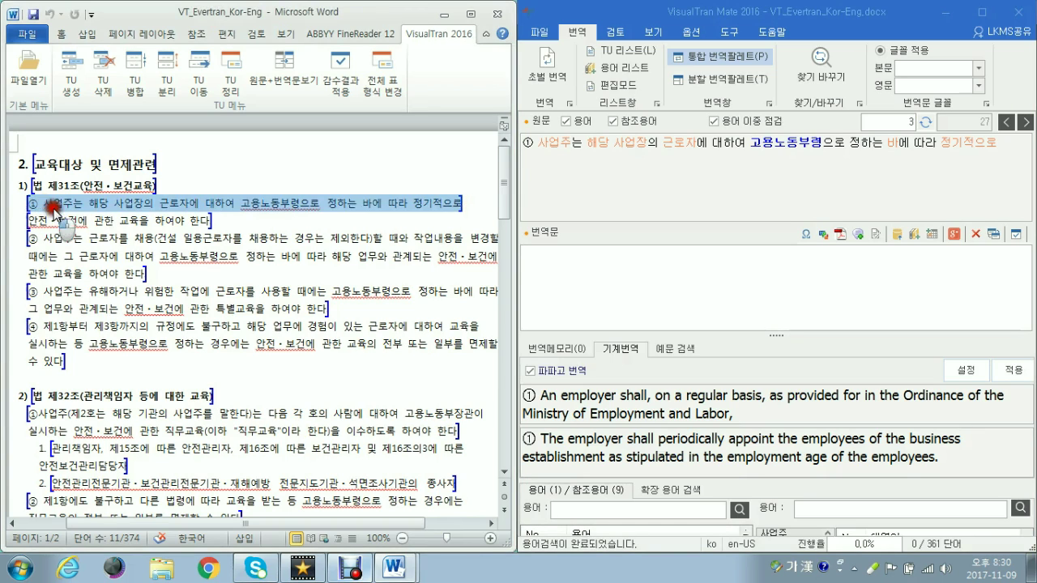
pyautogui.click(221, 206)
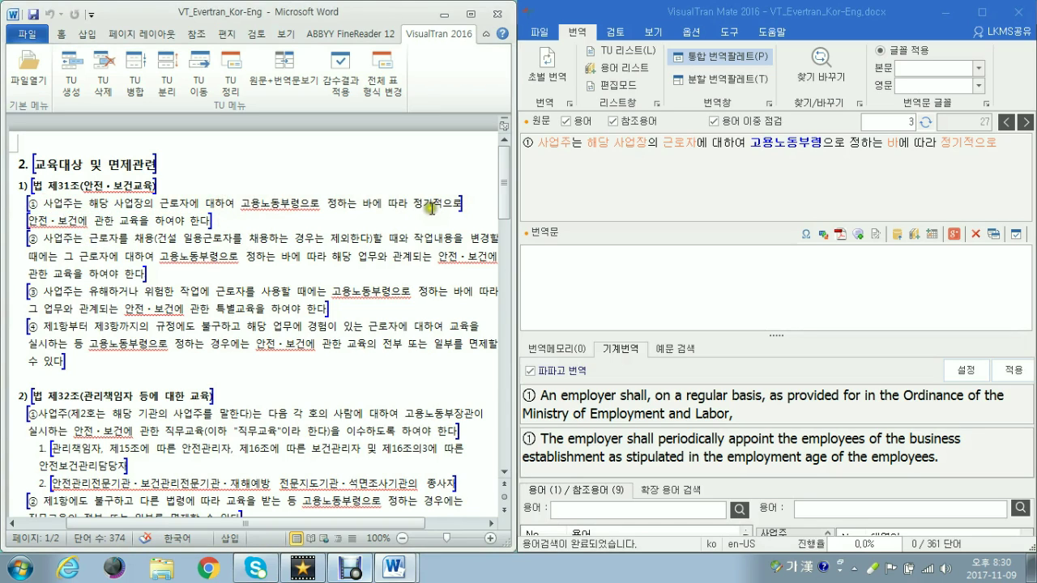
pyautogui.moveTo(414, 203); pyautogui.dragTo(93, 224)
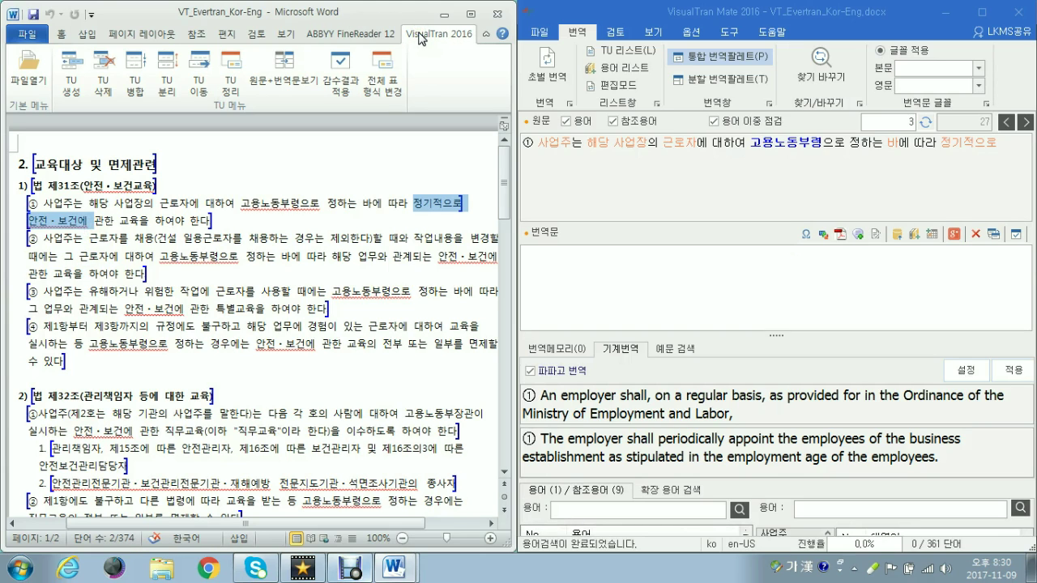
pyautogui.click(134, 95)
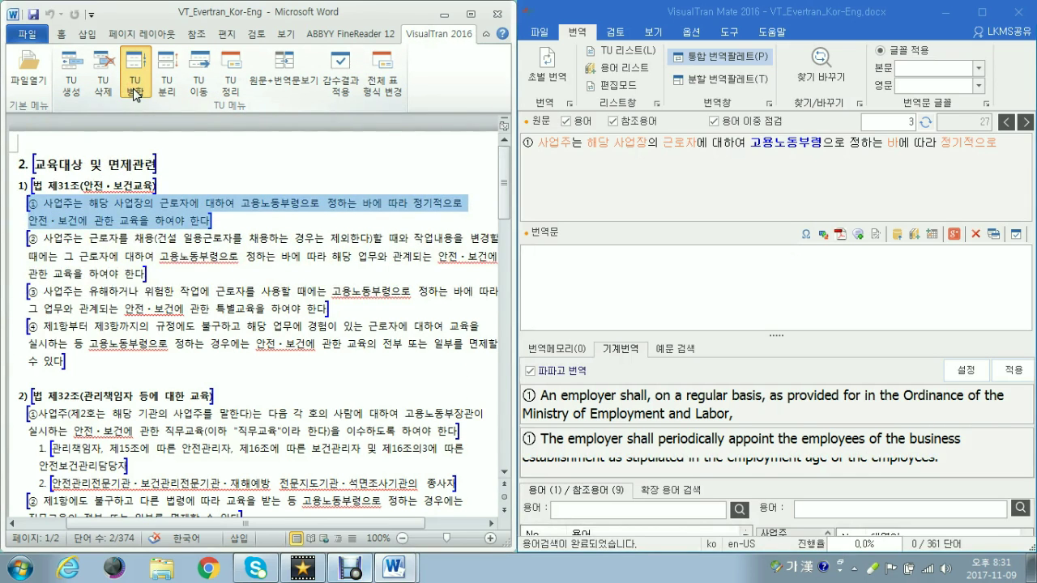
# - Split the TU of paragraph ① just before the word 교육을
pyautogui.click(123, 220)
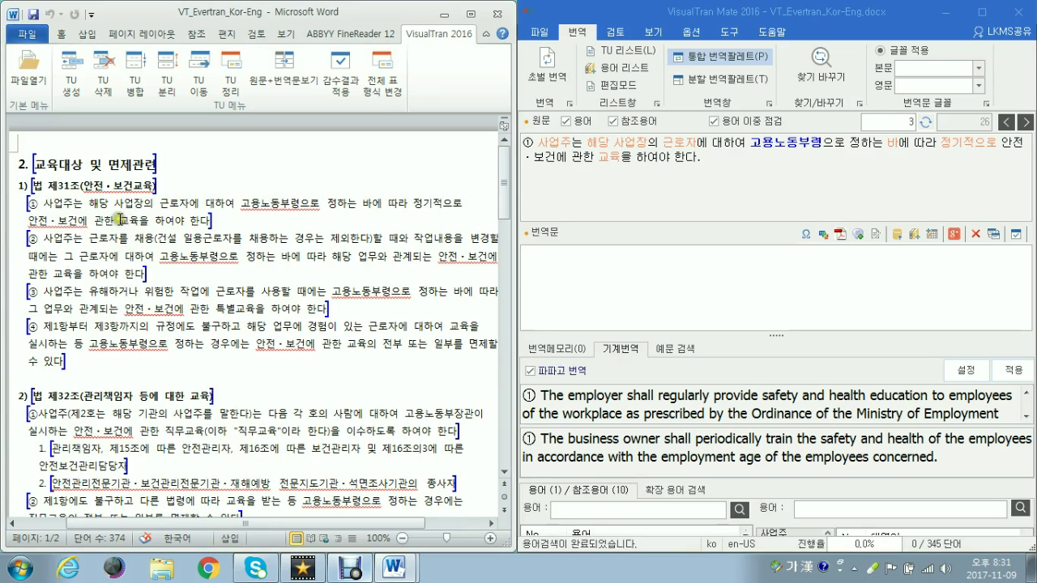
pyautogui.click(119, 219)
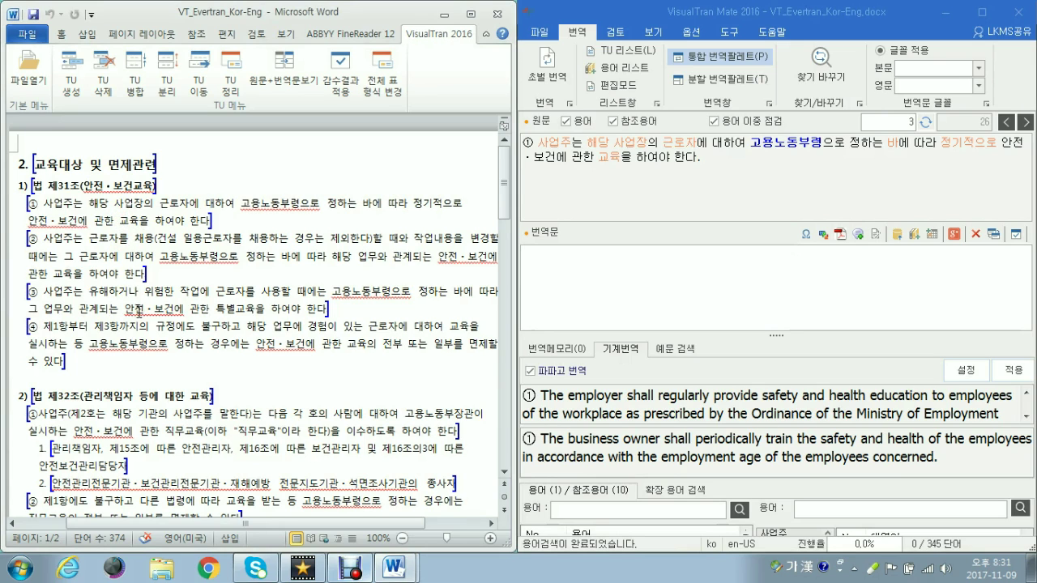
pyautogui.click(156, 87)
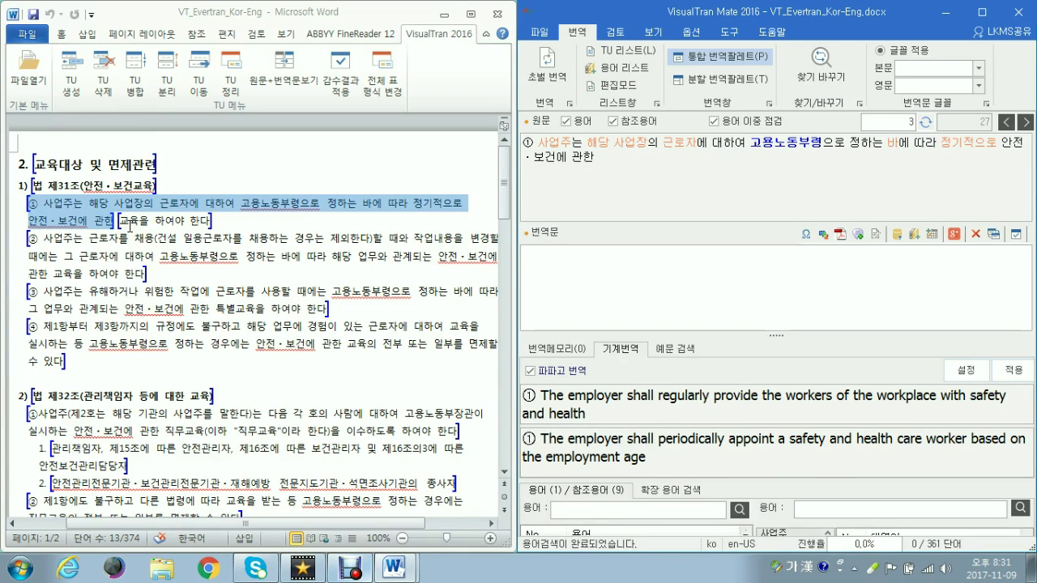
# - Merge the paragraph ① TU ending in 관한 with the one starting at 교육을
pyautogui.click(97, 221)
pyautogui.doubleClick(104, 220)
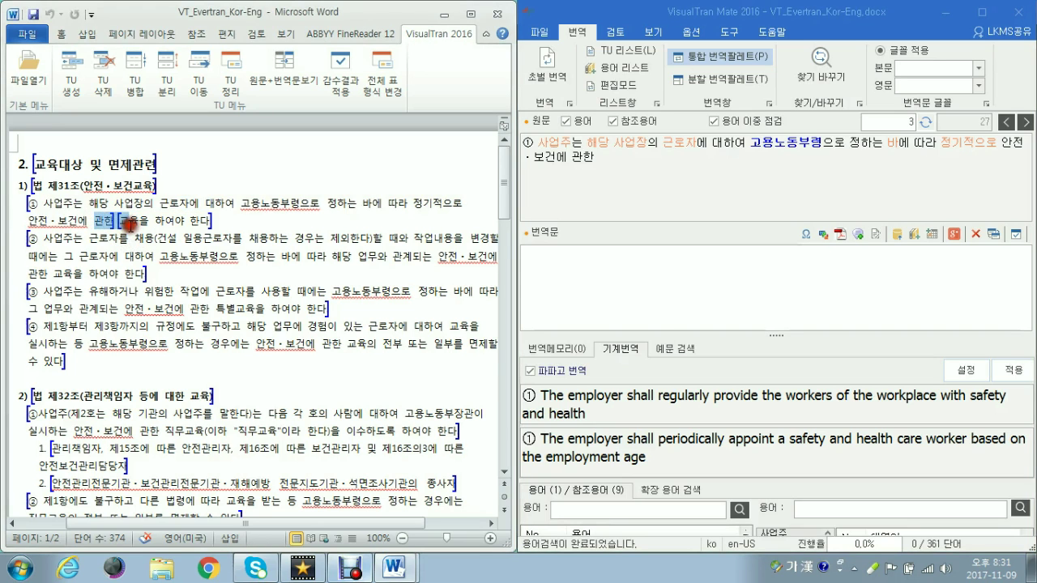
pyautogui.click(134, 73)
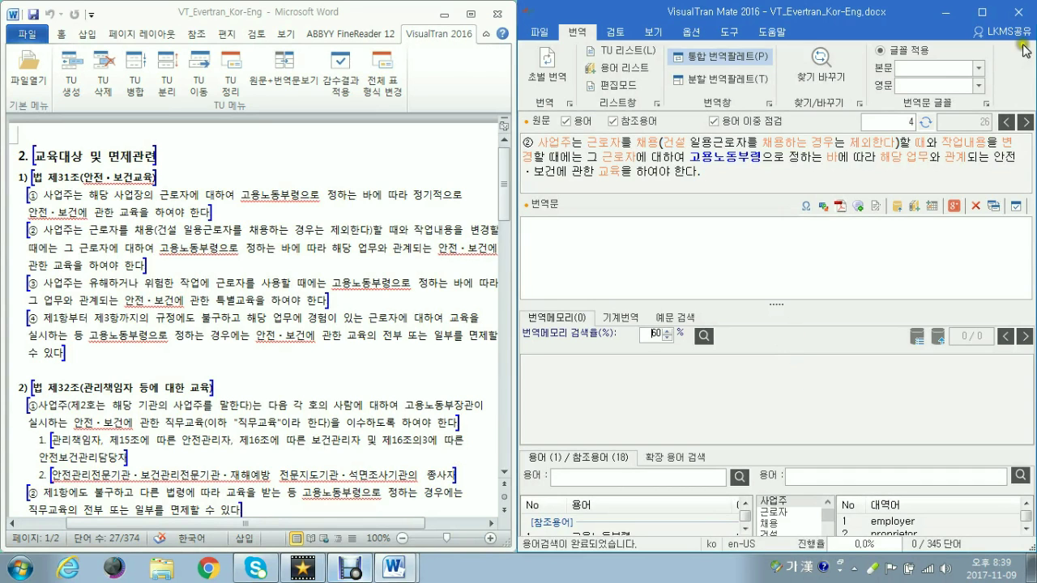
# - Go back to TU 2, then try the split translation palette and return to the integrated one
pyautogui.click(1025, 123)
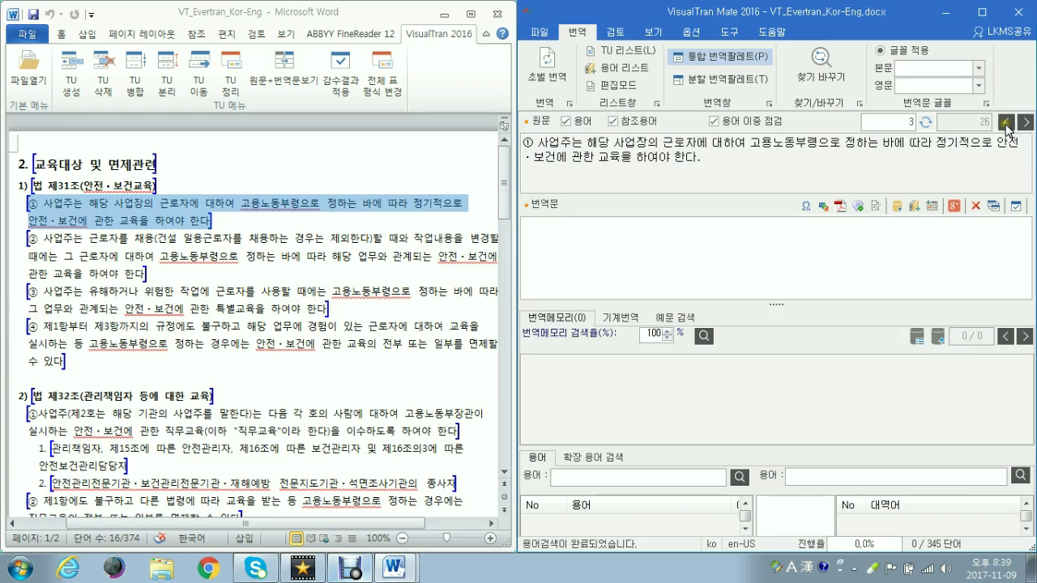
pyautogui.hotkey('alt', 'Up')
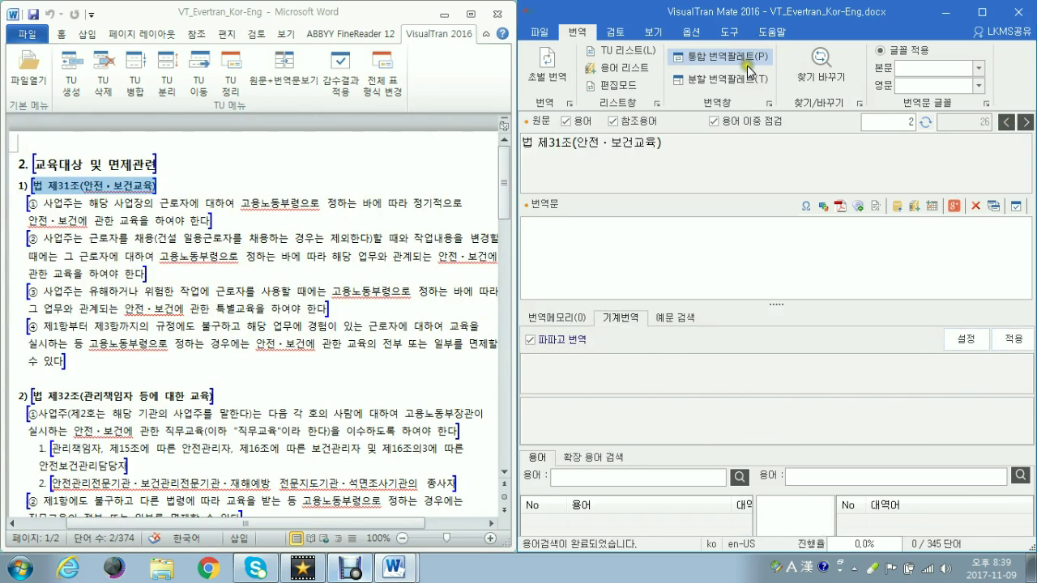
pyautogui.click(723, 79)
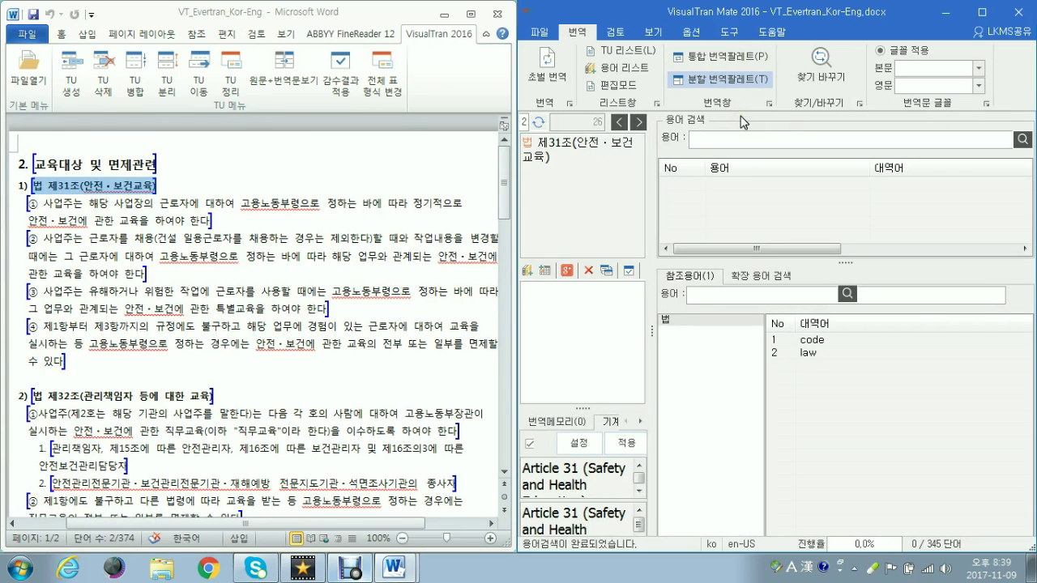
pyautogui.click(713, 65)
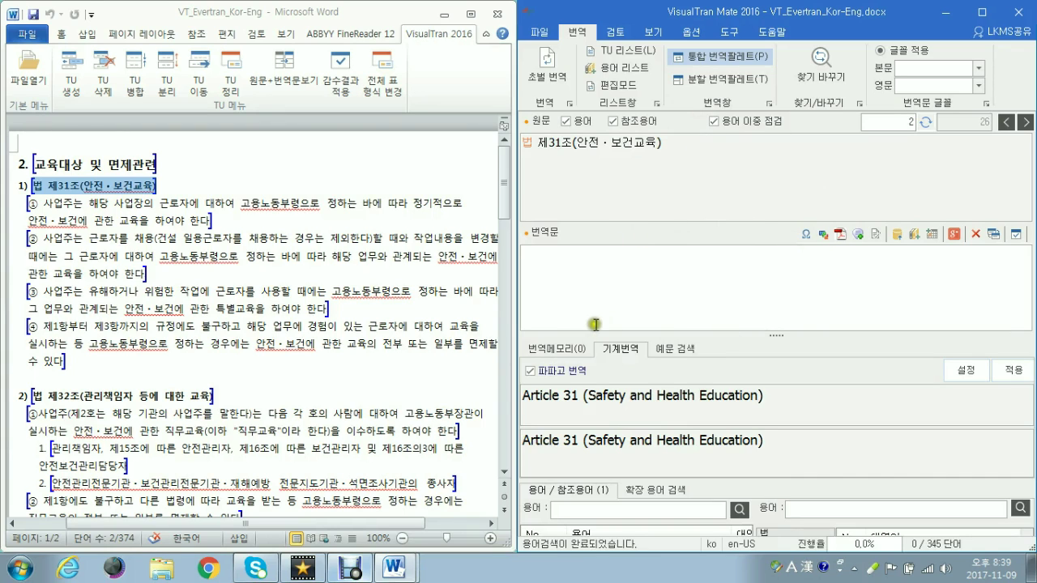
# - Show the translation memory for TU 2 and resize the panes to give the terminology area more height
pyautogui.click(570, 349)
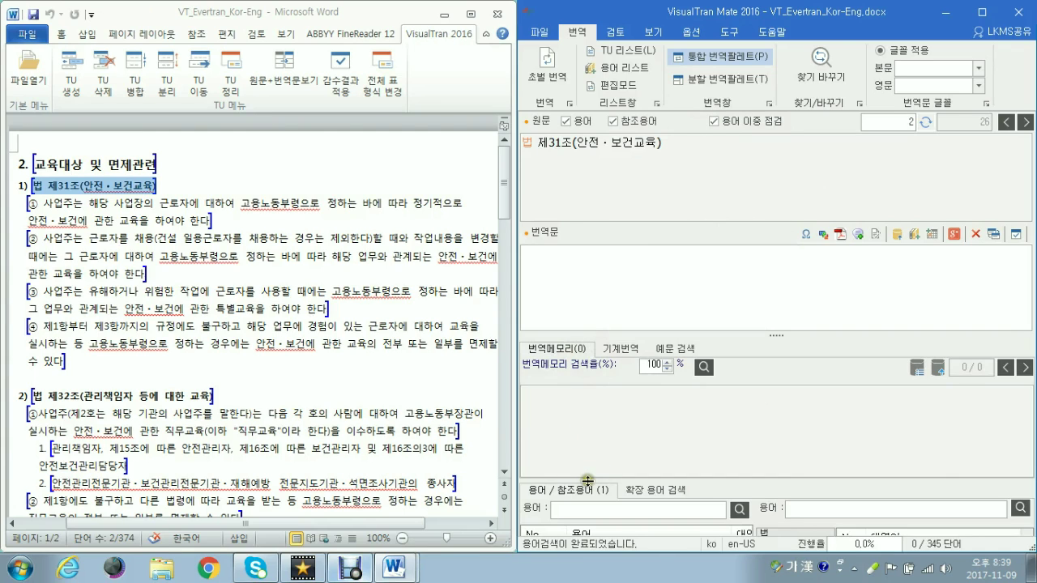
pyautogui.moveTo(589, 479); pyautogui.dragTo(587, 455)
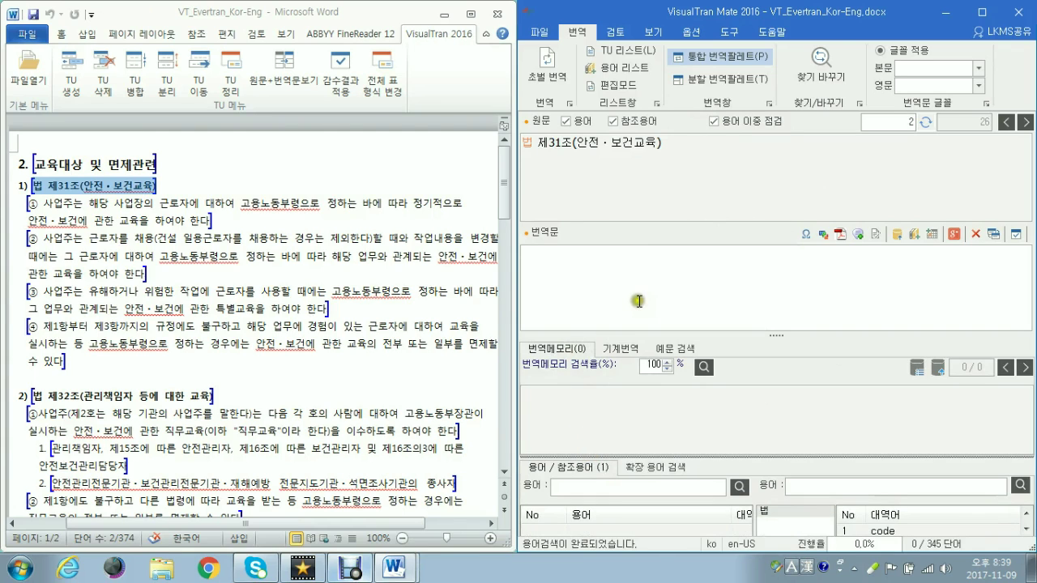
pyautogui.moveTo(638, 324); pyautogui.dragTo(637, 305)
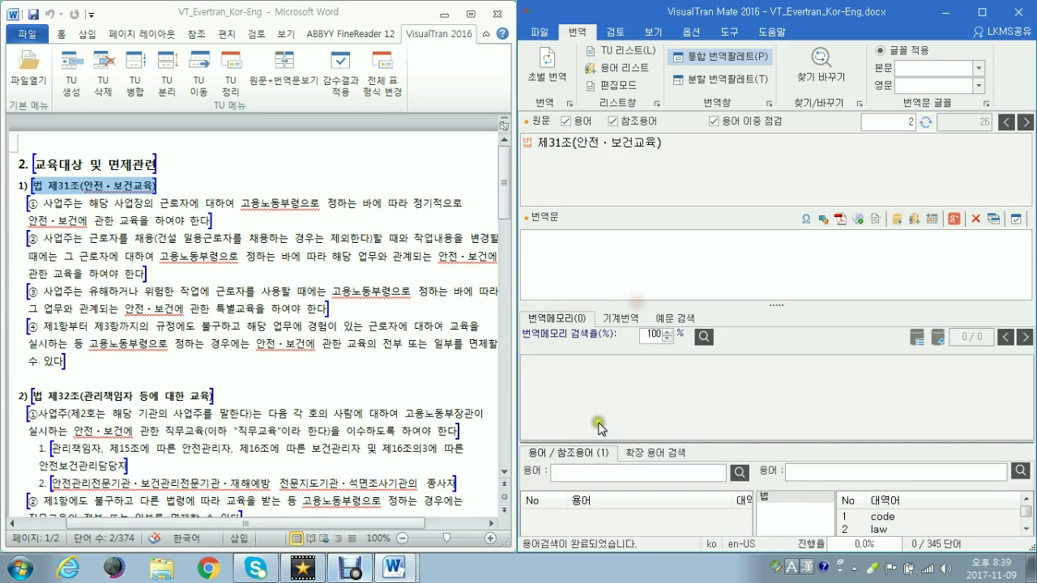
# - Enter the trial text "edrgfhjghgggfghggjh" as the translation of TU 2 and erase it again
pyautogui.click(643, 252)
pyautogui.write('edrgfhjg')
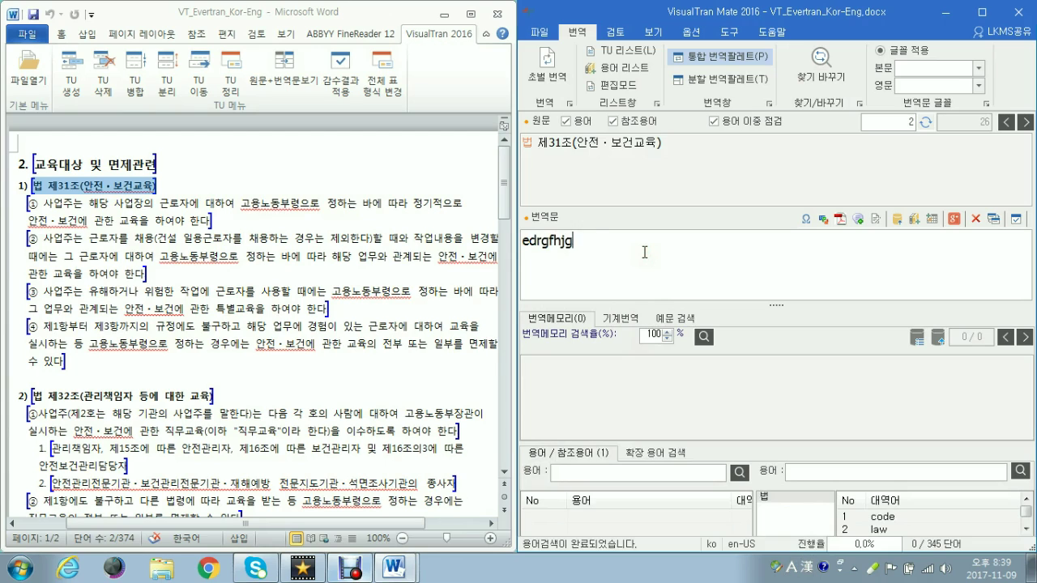
pyautogui.write('hgggfghggjh')
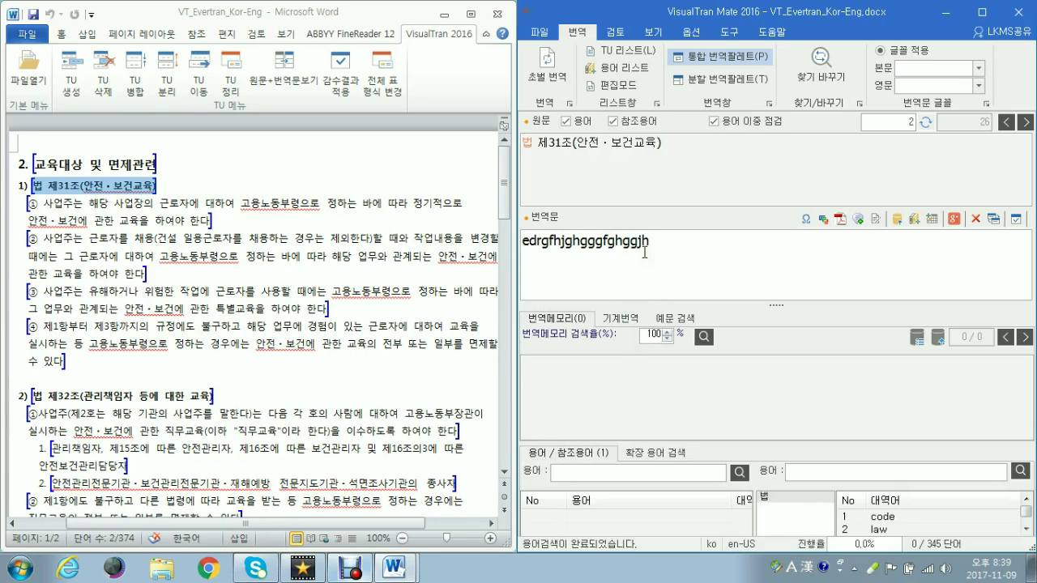
pyautogui.press('BackSpace')
pyautogui.press('BackSpace')
pyautogui.press('BackSpace')
pyautogui.press('BackSpace')
pyautogui.press('BackSpace')
pyautogui.press('BackSpace')
pyautogui.press('BackSpace')
pyautogui.press('BackSpace')
pyautogui.press('BackSpace')
pyautogui.press('BackSpace')
pyautogui.press('BackSpace')
pyautogui.press('BackSpace')
pyautogui.press('BackSpace')
pyautogui.press('BackSpace')
pyautogui.press('BackSpace')
pyautogui.press('BackSpace')
pyautogui.press('BackSpace')
pyautogui.press('BackSpace')
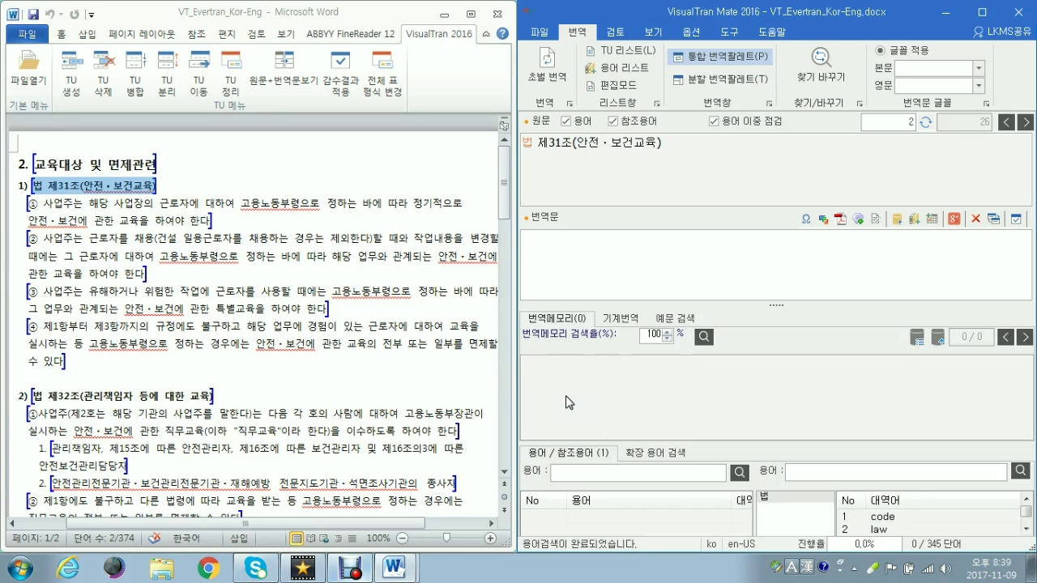
# - Set the translation memory search rate to 70%
pyautogui.click(570, 402)
pyautogui.click(668, 339)
# - Enlarge the display size of the source text of TU 2 and reduce it again
pyautogui.click(678, 196)
pyautogui.scroll(3, 679, 188)
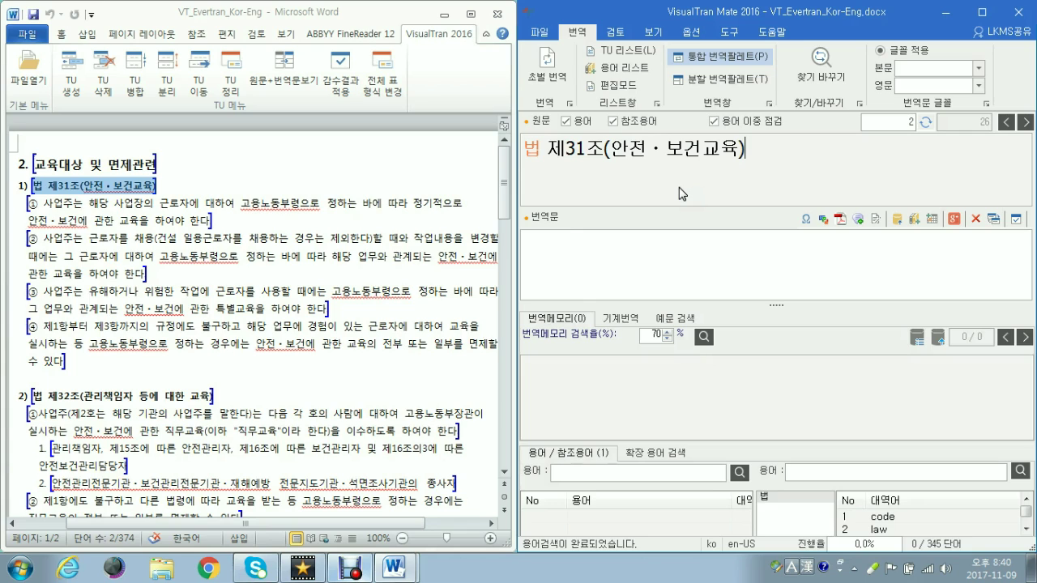
pyautogui.scroll(-1, 679, 193)
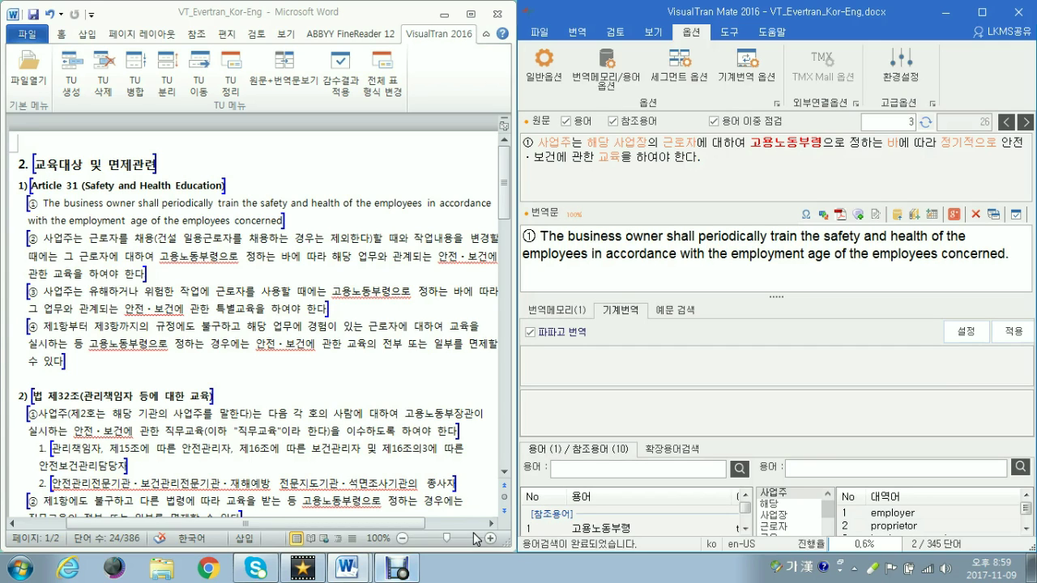
# - Check the general options for machine translation and the Google engine in the machine translation options, and accept both
pyautogui.click(544, 61)
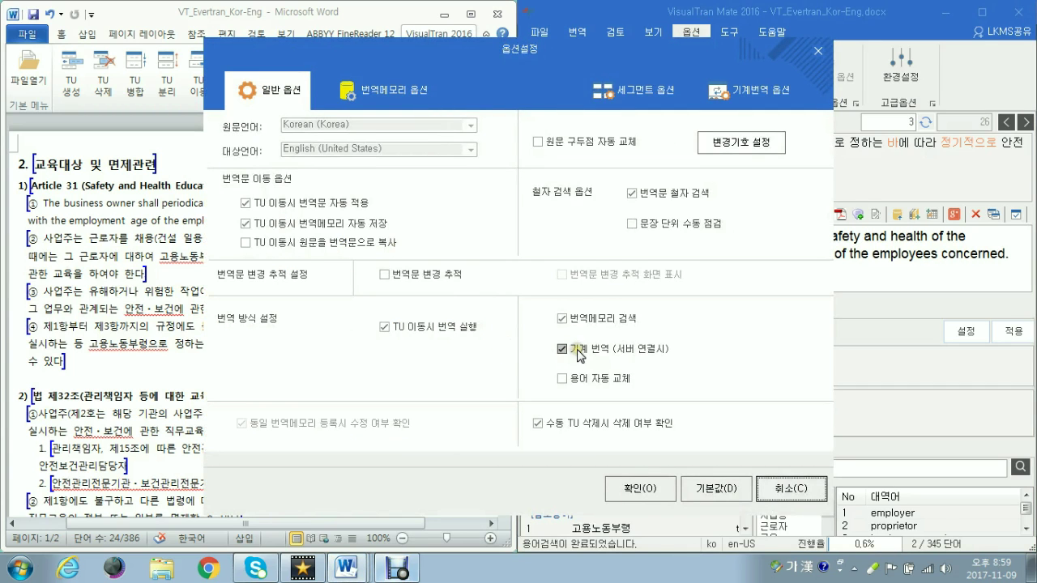
pyautogui.click(640, 488)
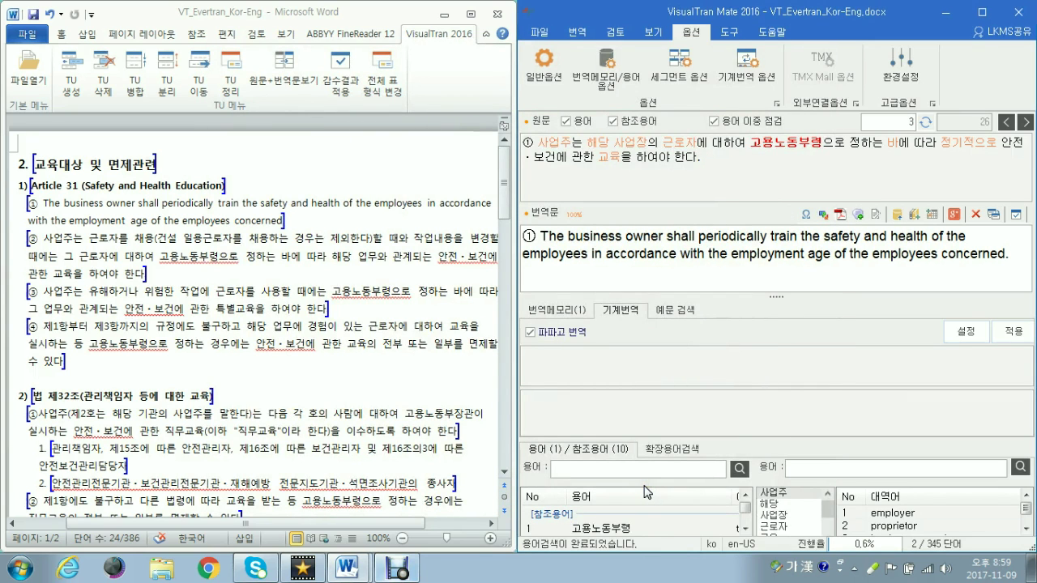
pyautogui.click(739, 75)
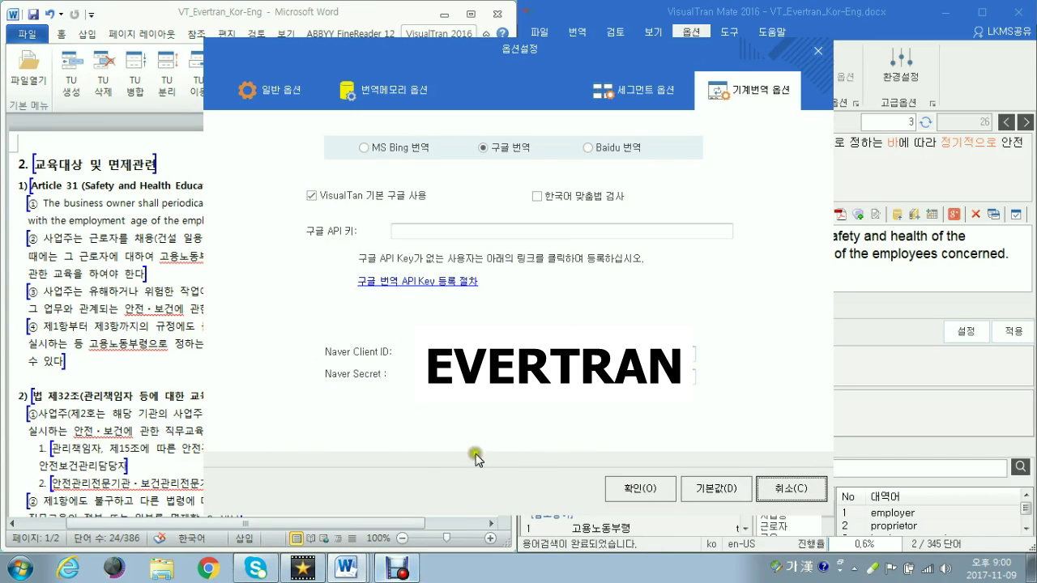
pyautogui.click(410, 454)
pyautogui.click(412, 455)
pyautogui.click(653, 489)
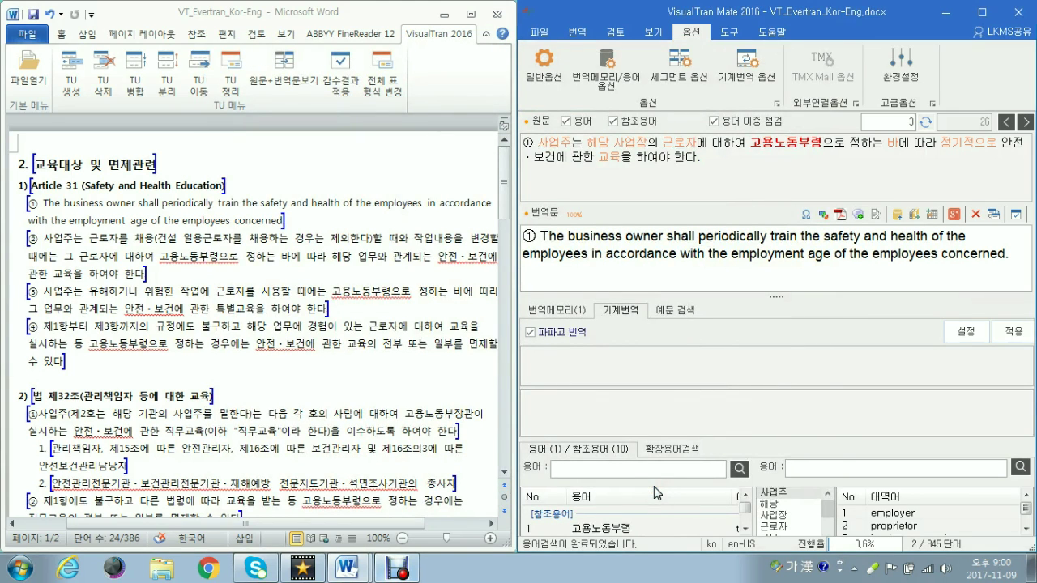
# - Run machine translation on TU 3 and apply the result beginning "The business owner shall periodically train" as its translation
pyautogui.click(954, 215)
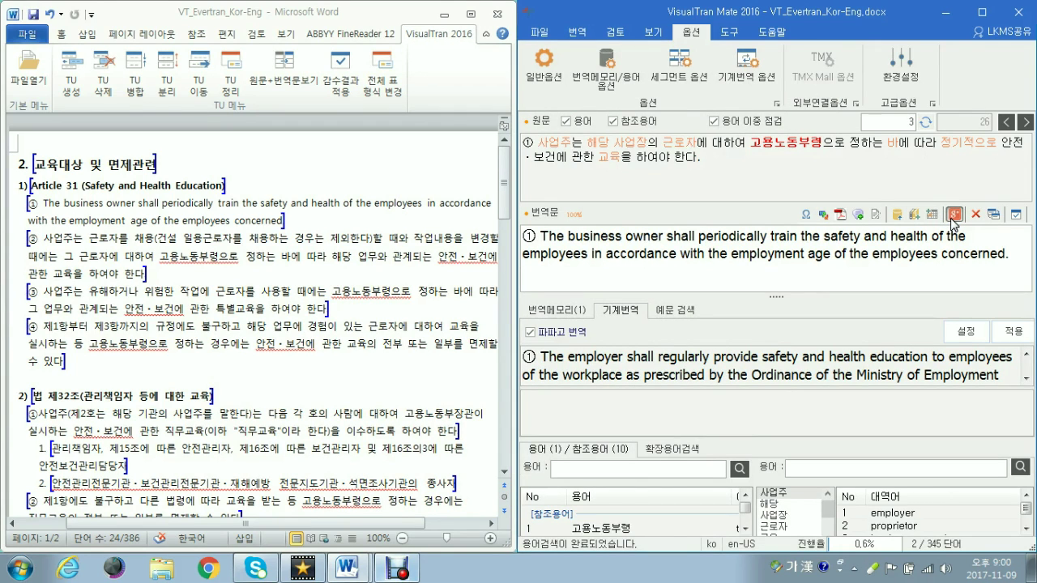
pyautogui.click(954, 215)
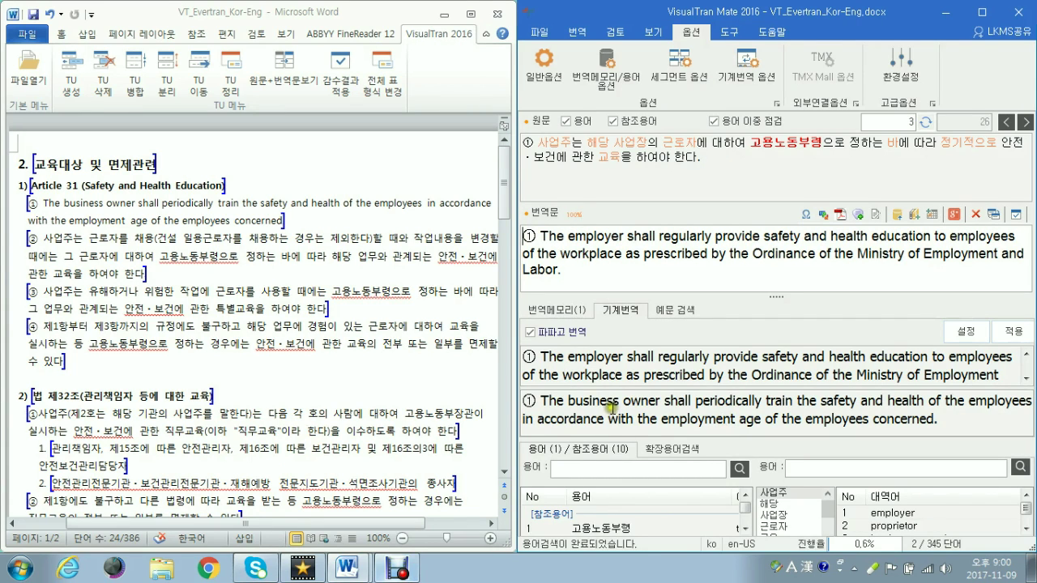
pyautogui.click(593, 358)
pyautogui.click(1019, 331)
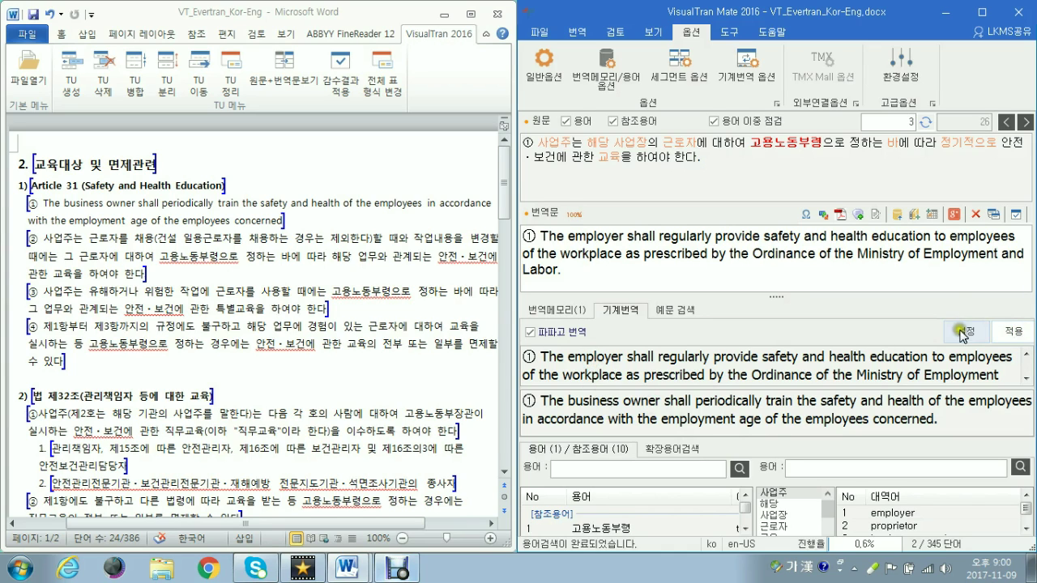
pyautogui.click(1014, 331)
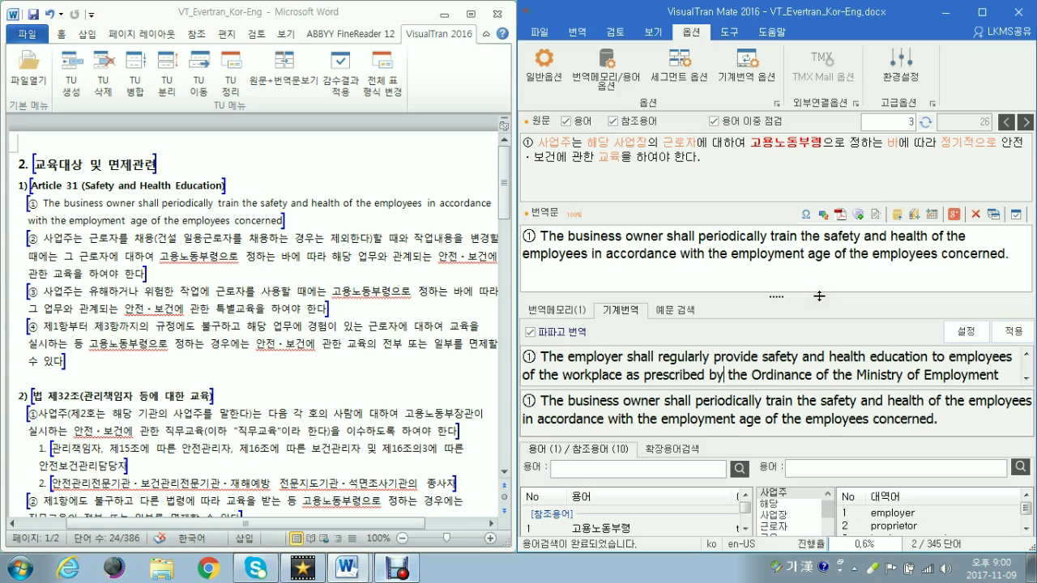
# - Enter a trial character in the upper machine translation result, erase it and switch the input language to English
pyautogui.write('ㄹ어ㅏ')
pyautogui.press('BackSpace')
pyautogui.press('BackSpace')
pyautogui.press('BackSpace')
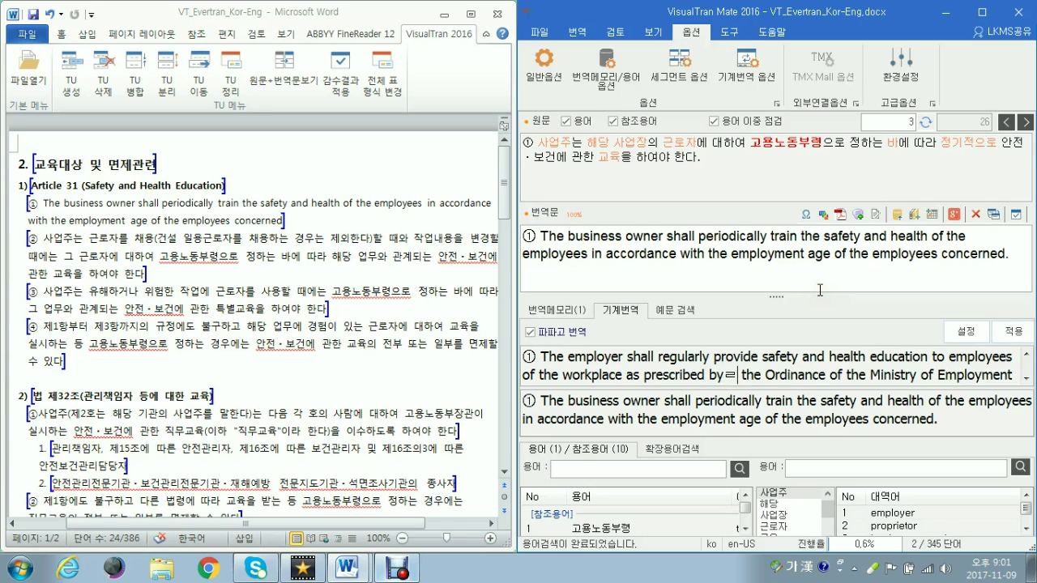
pyautogui.press('Hangul')
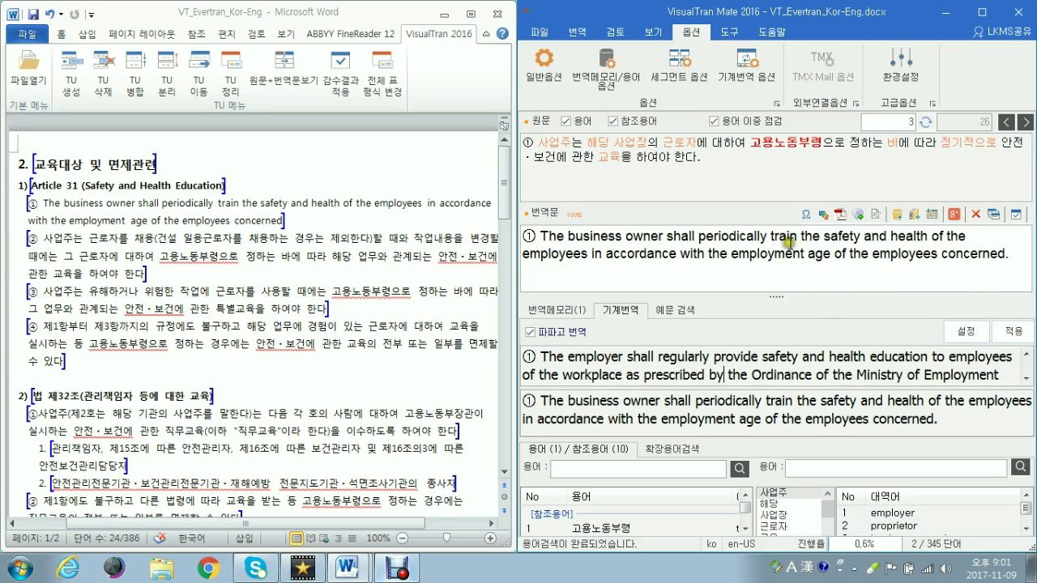
# - Add "the Ordinance of the Ministry of Employment" from the upper machine translation result to the end of TU 3's translation and delete it again
pyautogui.moveTo(731, 377); pyautogui.dragTo(1013, 259)
pyautogui.click(753, 375)
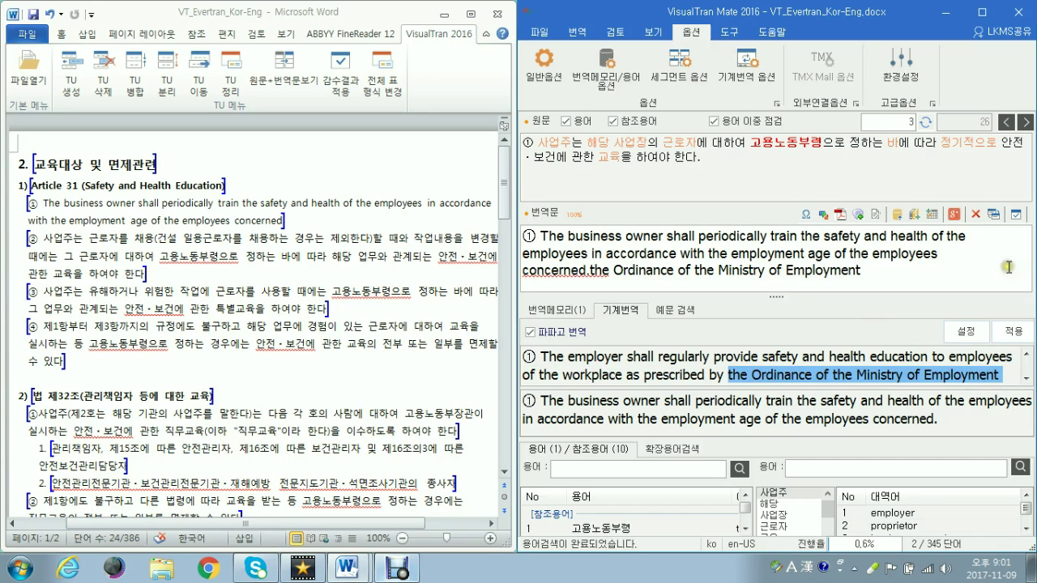
pyautogui.moveTo(868, 270); pyautogui.dragTo(669, 289)
pyautogui.click(583, 276)
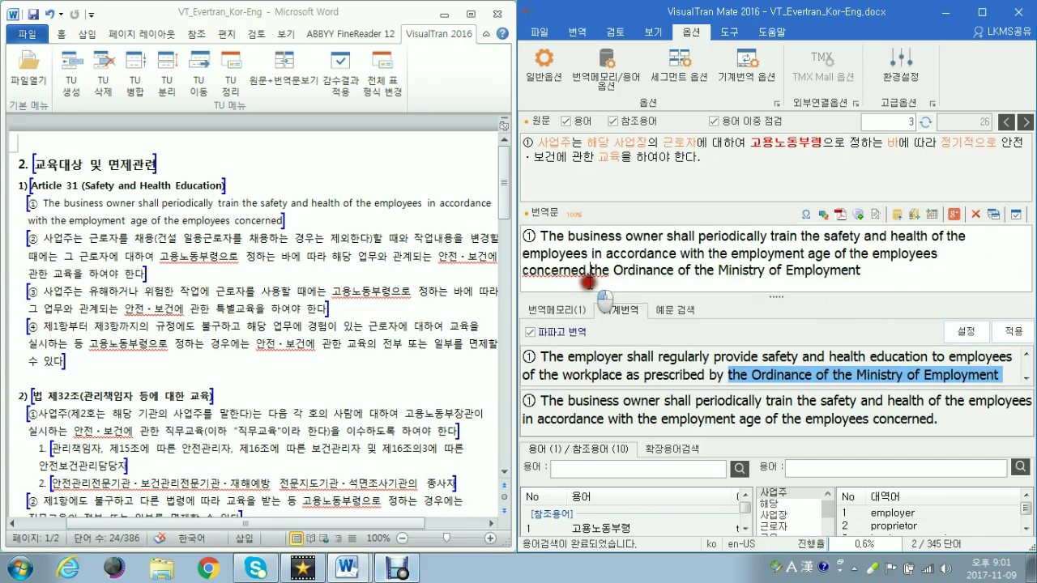
pyautogui.moveTo(588, 272); pyautogui.dragTo(903, 278)
pyautogui.press('Delete')
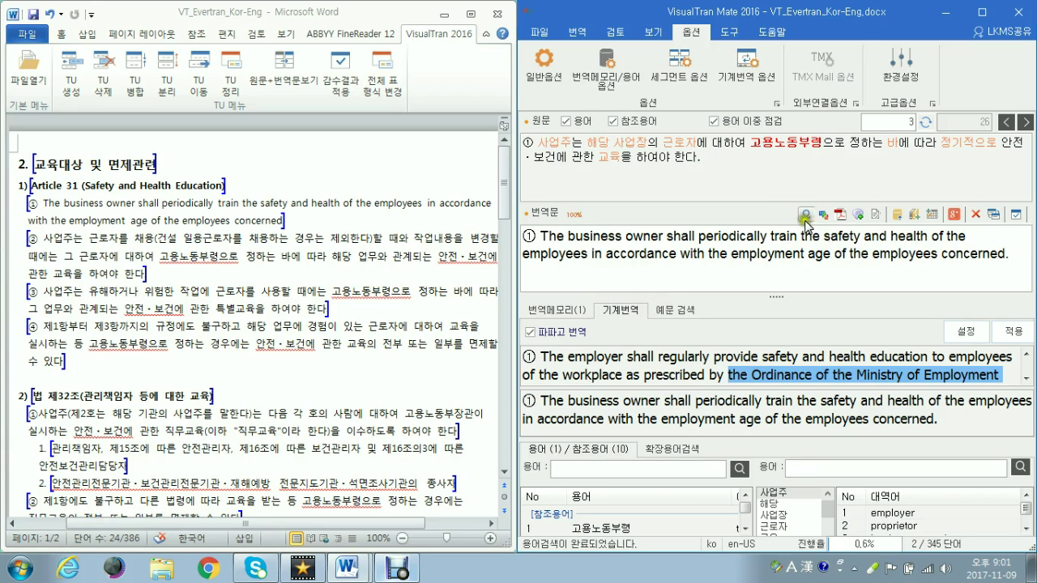
# - Translate only the source passage "안전・보건에 관한 교육을 하여야 한다." of TU 3 with Google and apply the result as its translation
pyautogui.doubleClick(539, 155)
pyautogui.moveTo(538, 156); pyautogui.dragTo(706, 162)
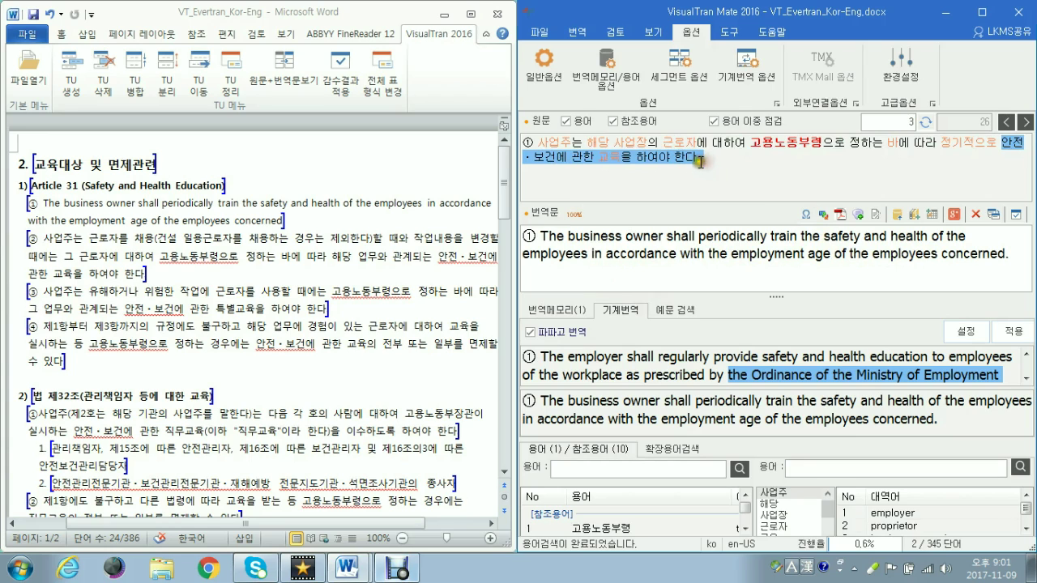
pyautogui.rightClick(677, 158)
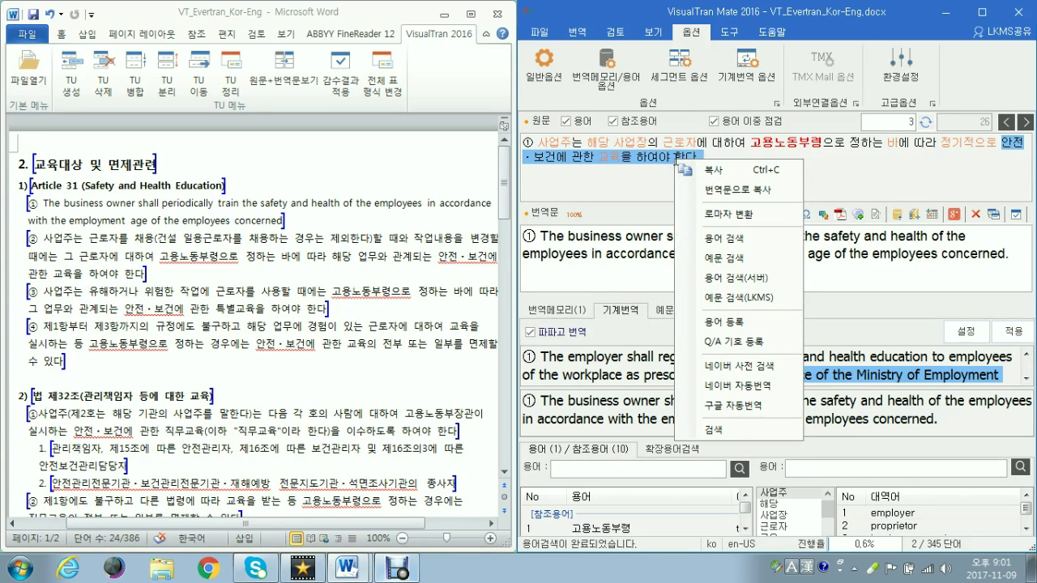
pyautogui.click(731, 406)
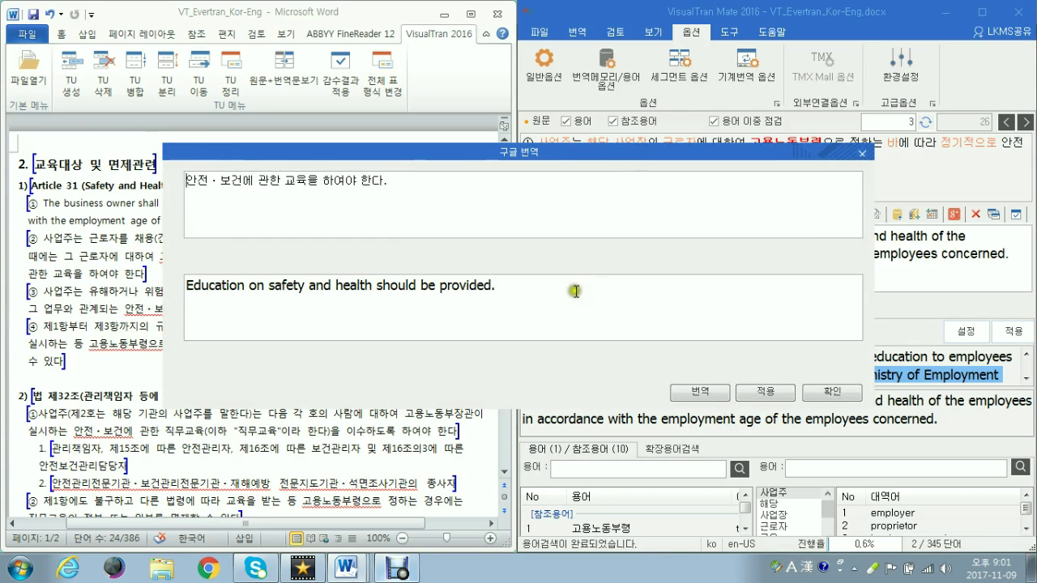
pyautogui.click(761, 392)
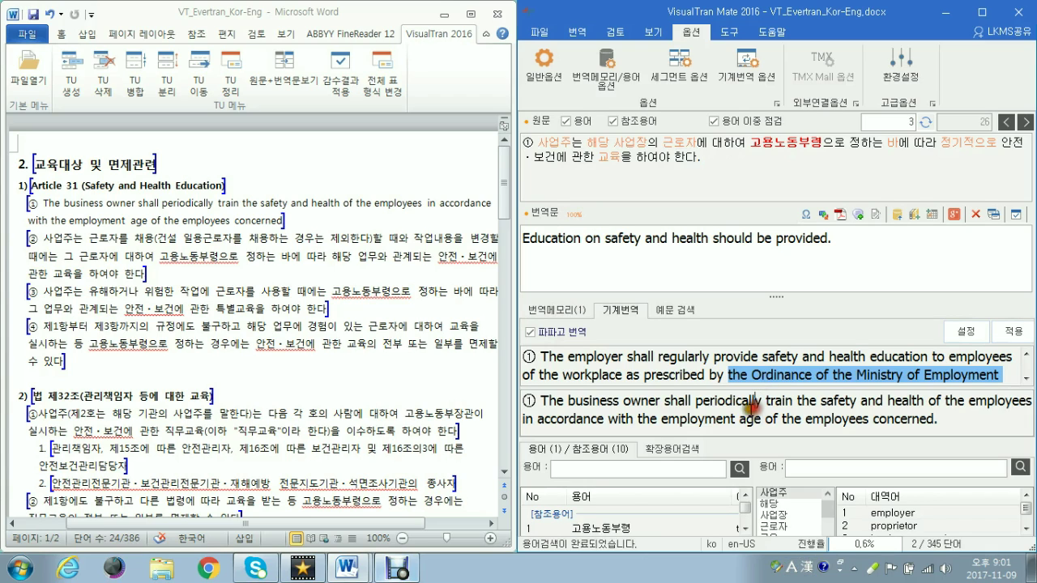
# - Apply the machine translation result beginning "The employer shall regularly provide" as the translation of TU 3
pyautogui.click(690, 375)
pyautogui.click(1002, 332)
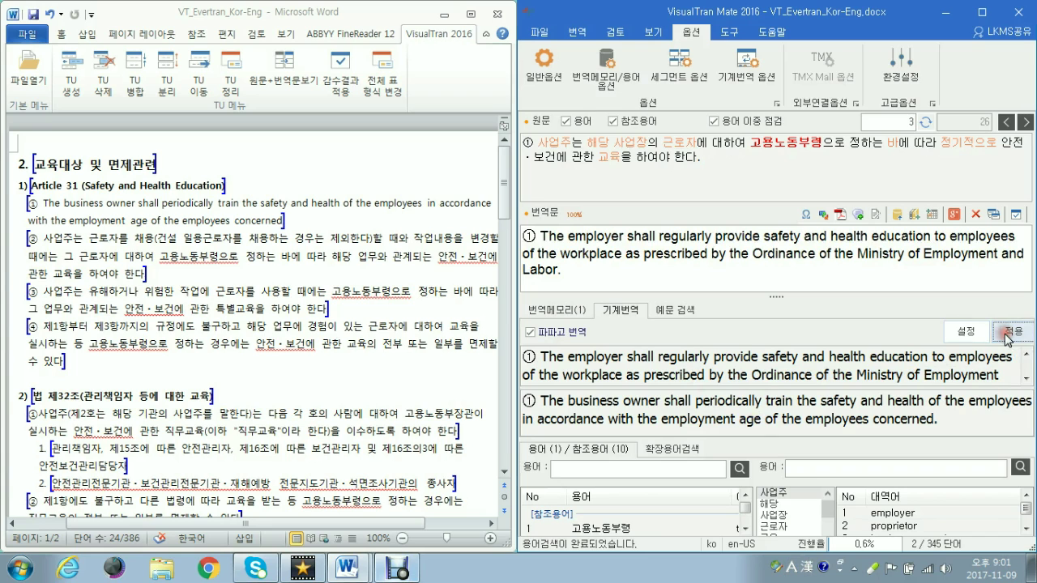
pyautogui.click(782, 272)
pyautogui.hotkey('ctrl', 'Return')
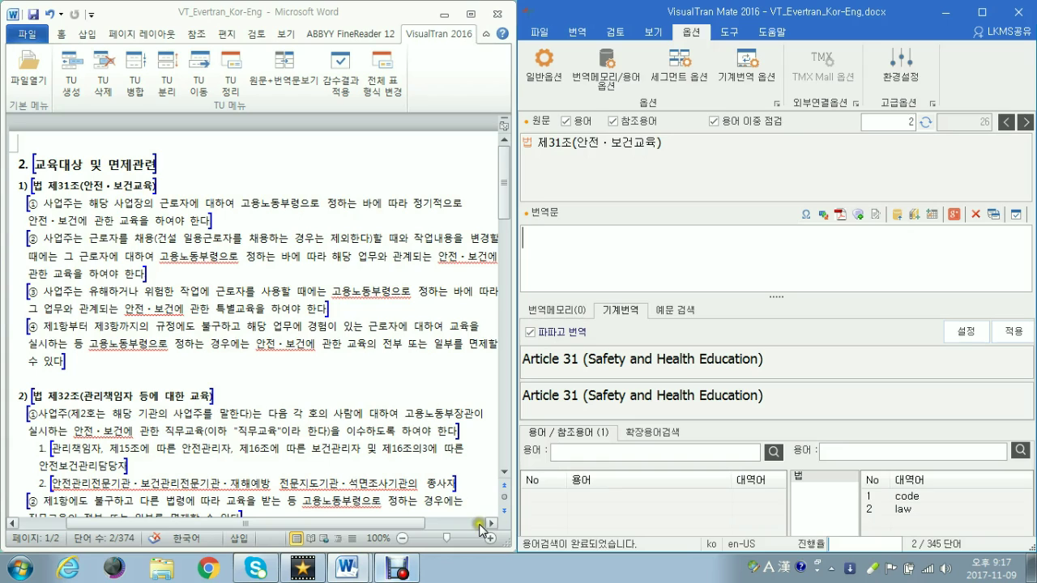
# - Look through the document, and select 안전・보건교육 in TU 2's source and "Safety and Health Education" in its upper machine translation result
pyautogui.click(480, 525)
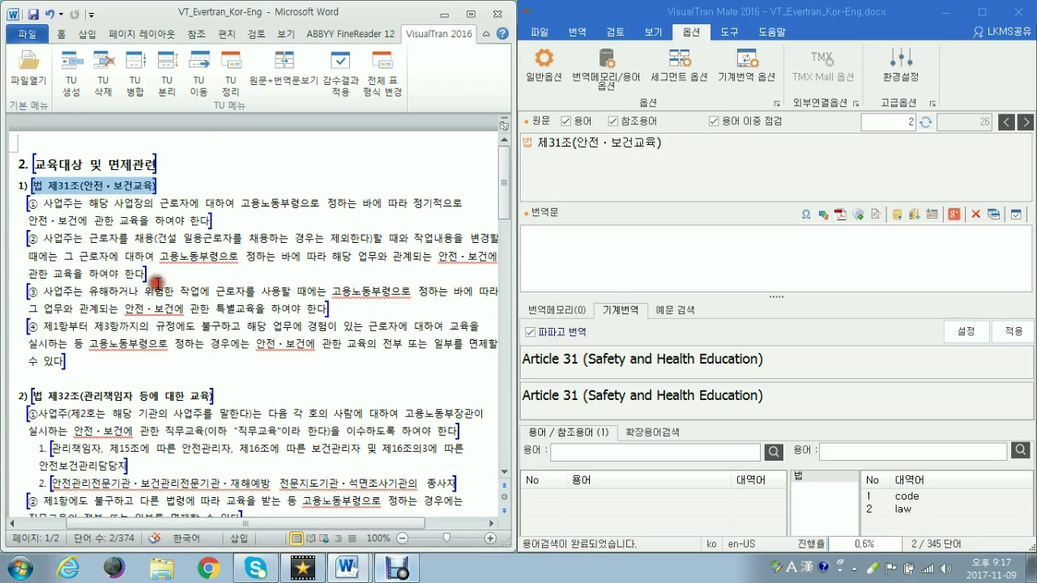
pyautogui.scroll(-5, 138, 340)
pyautogui.click(130, 372)
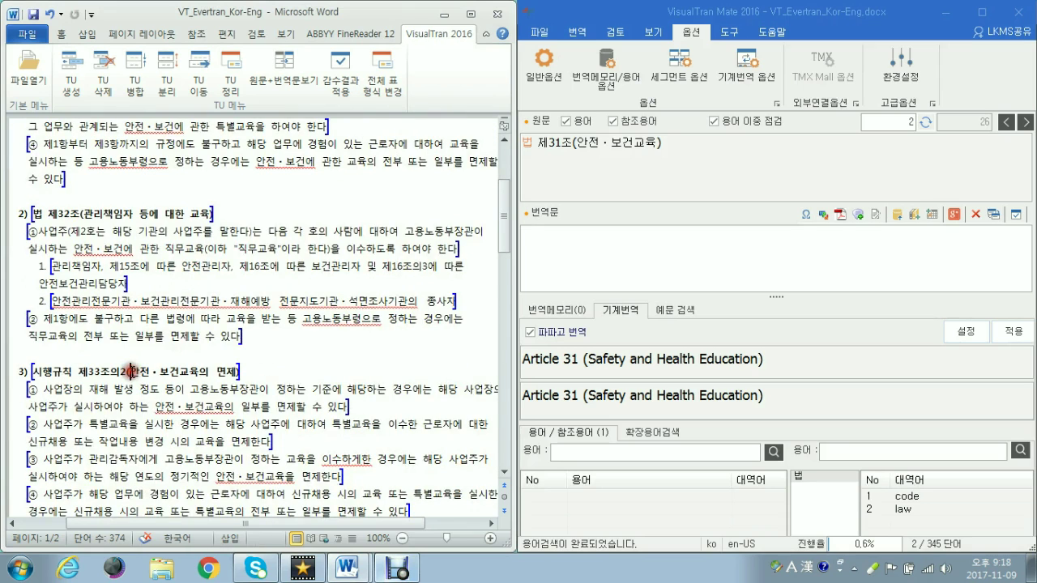
pyautogui.scroll(-3, 130, 372)
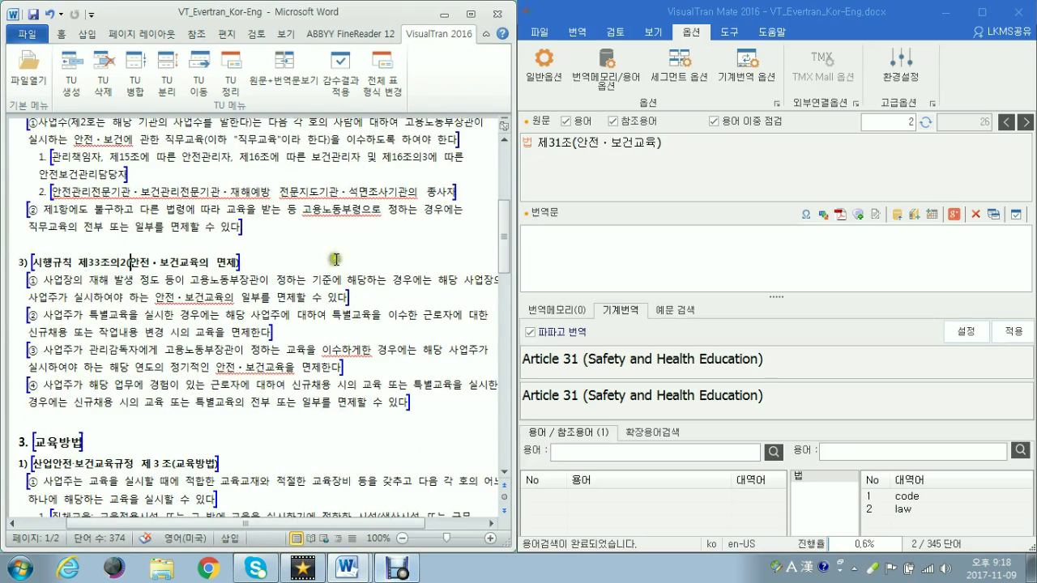
pyautogui.moveTo(576, 142); pyautogui.dragTo(656, 143)
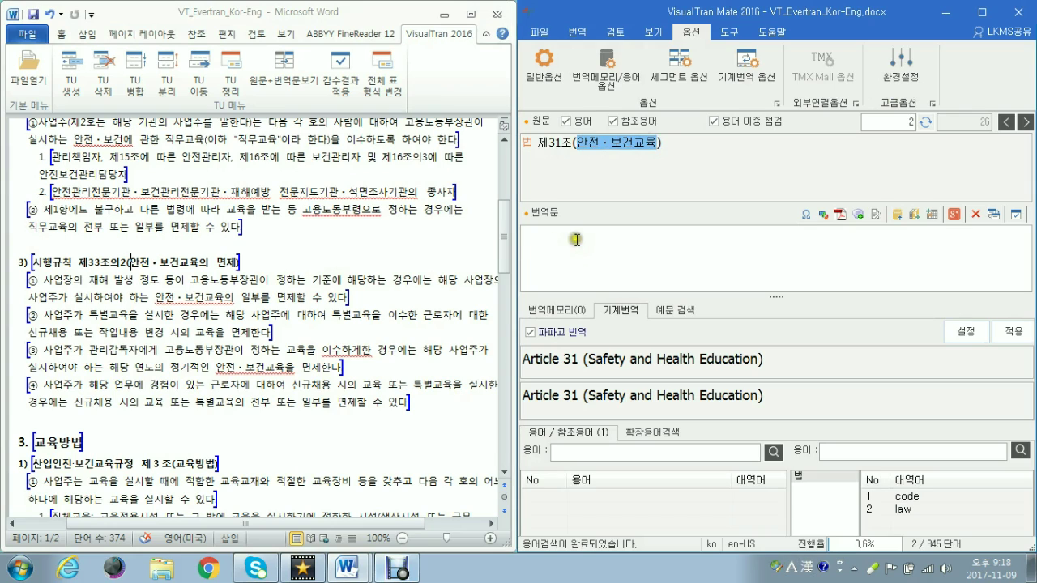
pyautogui.moveTo(589, 361); pyautogui.dragTo(758, 362)
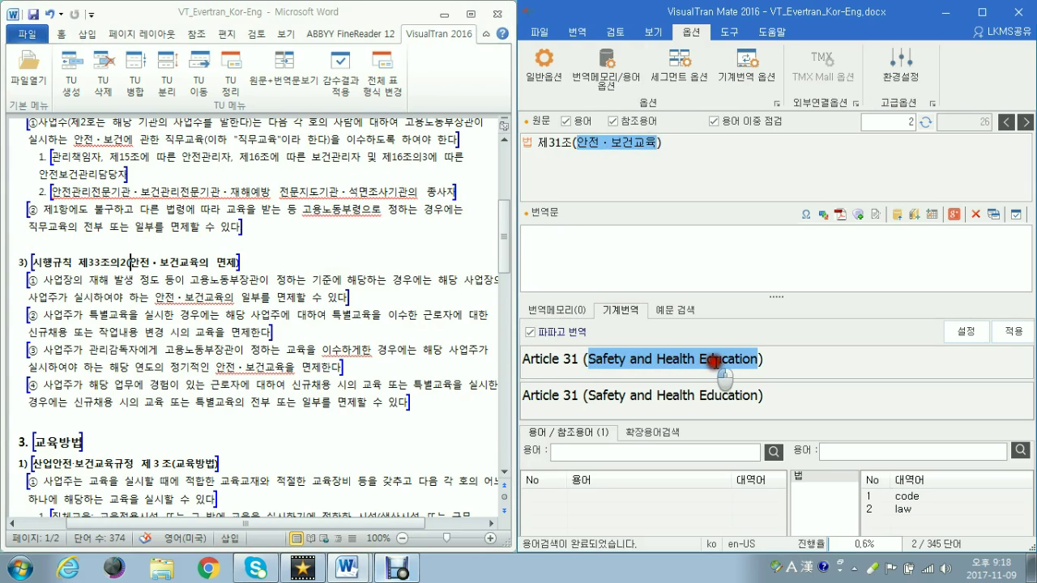
pyautogui.click(674, 452)
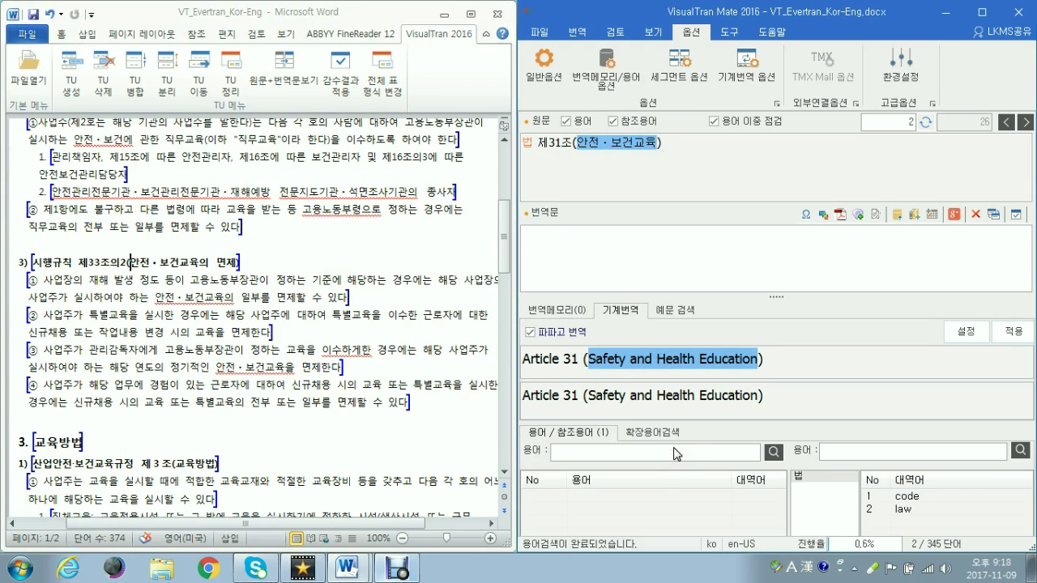
pyautogui.click(708, 262)
pyautogui.rightClick(707, 264)
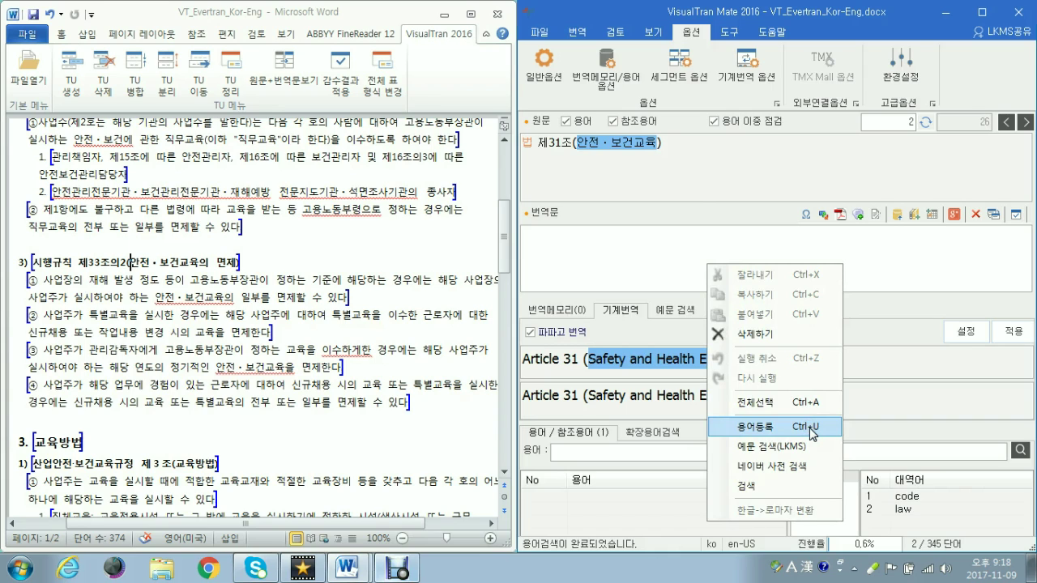
pyautogui.click(812, 431)
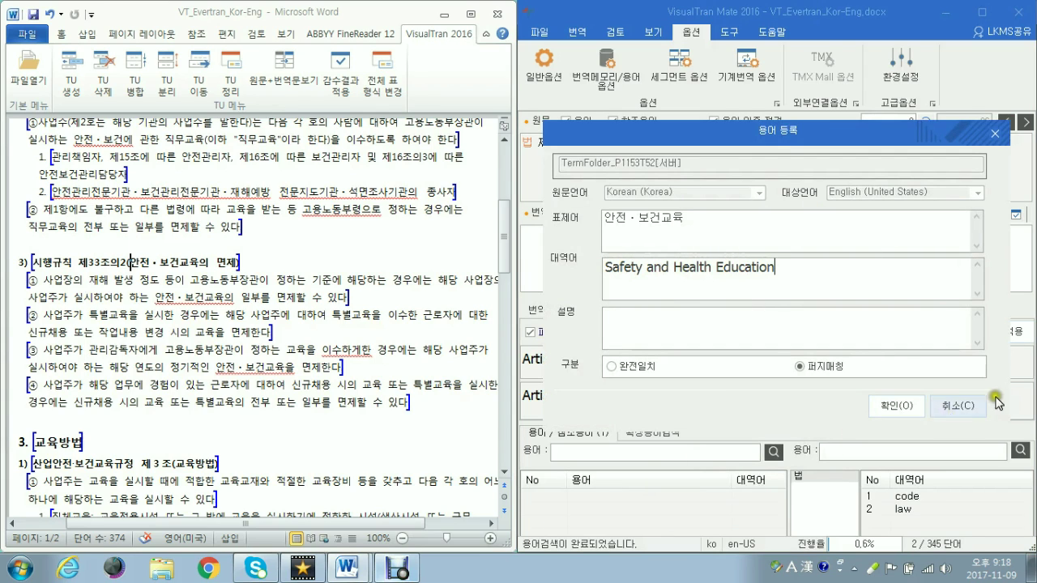
pyautogui.click(940, 413)
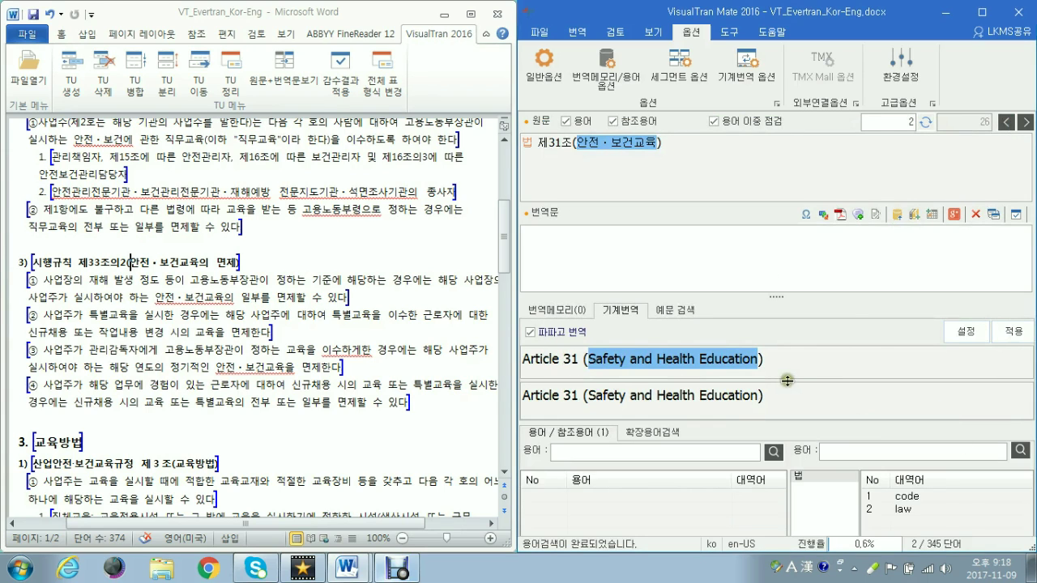
# - Register 안전・보건교육 with the equivalent "Safety and Health Education" as a term in TermFolder_P1153T52
pyautogui.click(914, 221)
pyautogui.click(916, 218)
pyautogui.click(915, 218)
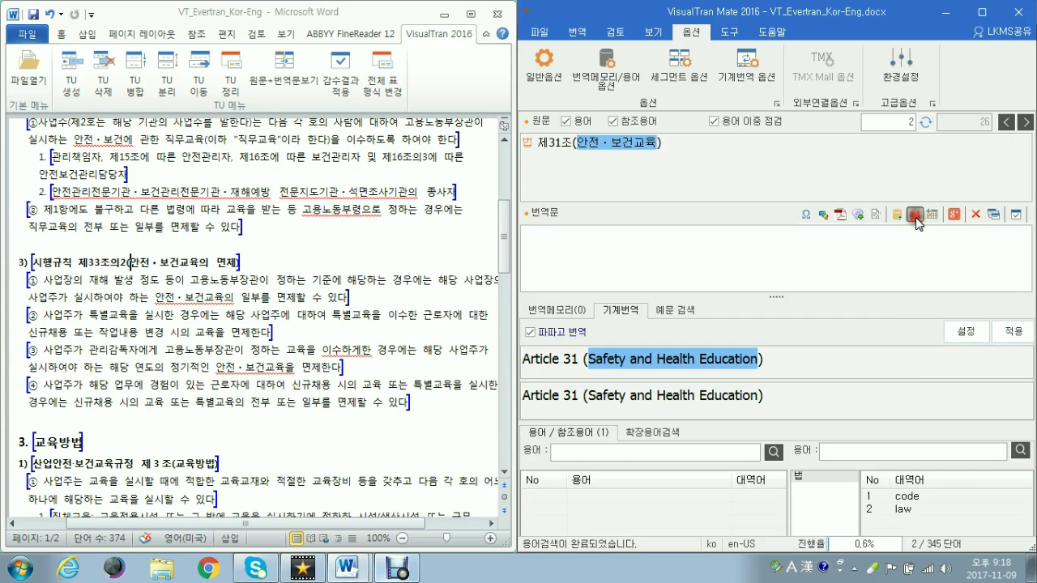
pyautogui.click(894, 409)
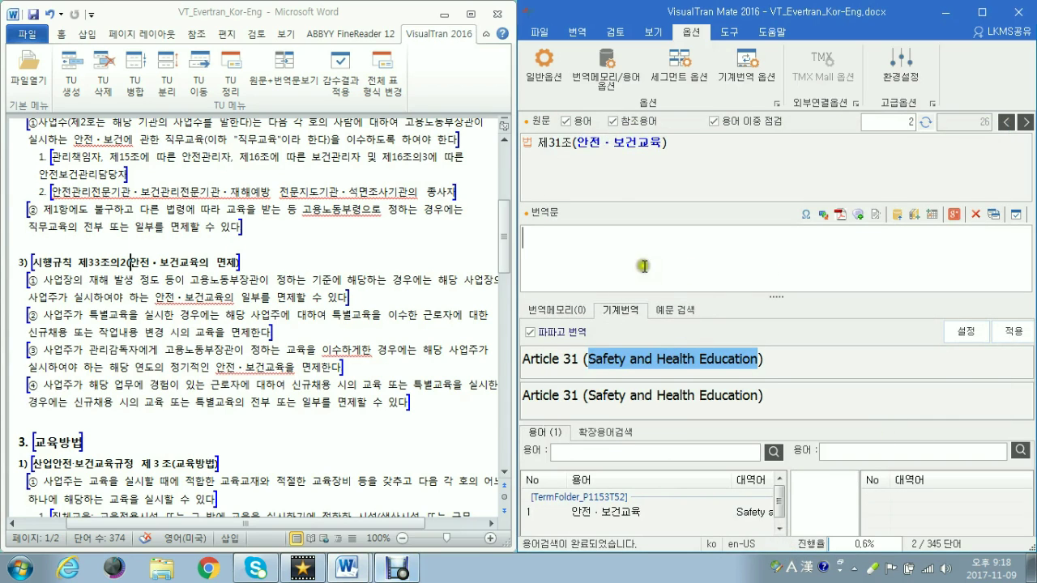
# - Insert the registered equivalent of 안전・보건교육, "Safety and Health Education", from the term results into the translation of TU 2
pyautogui.moveTo(575, 142); pyautogui.dragTo(639, 142)
pyautogui.click(635, 165)
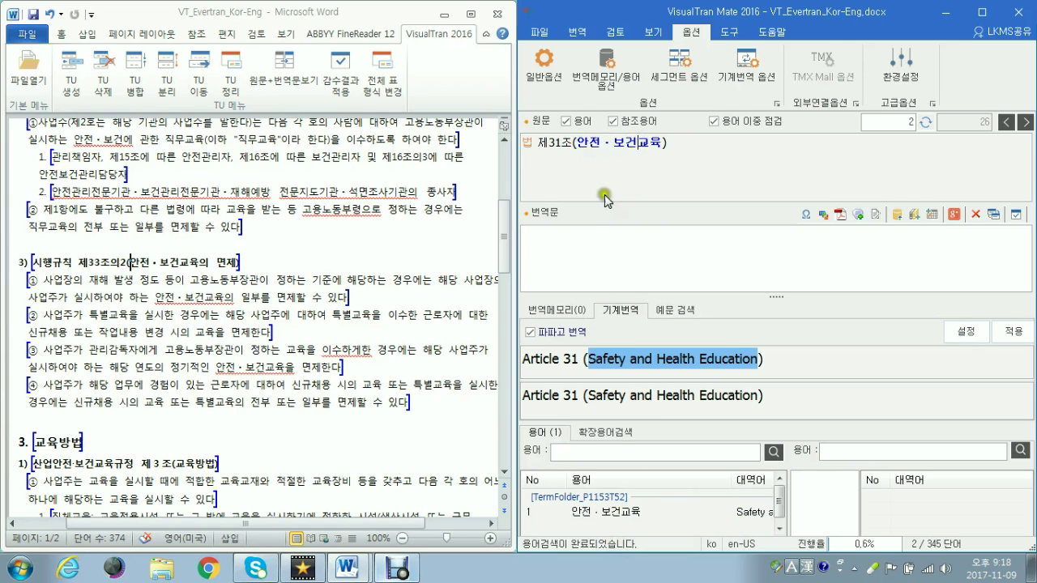
pyautogui.click(578, 244)
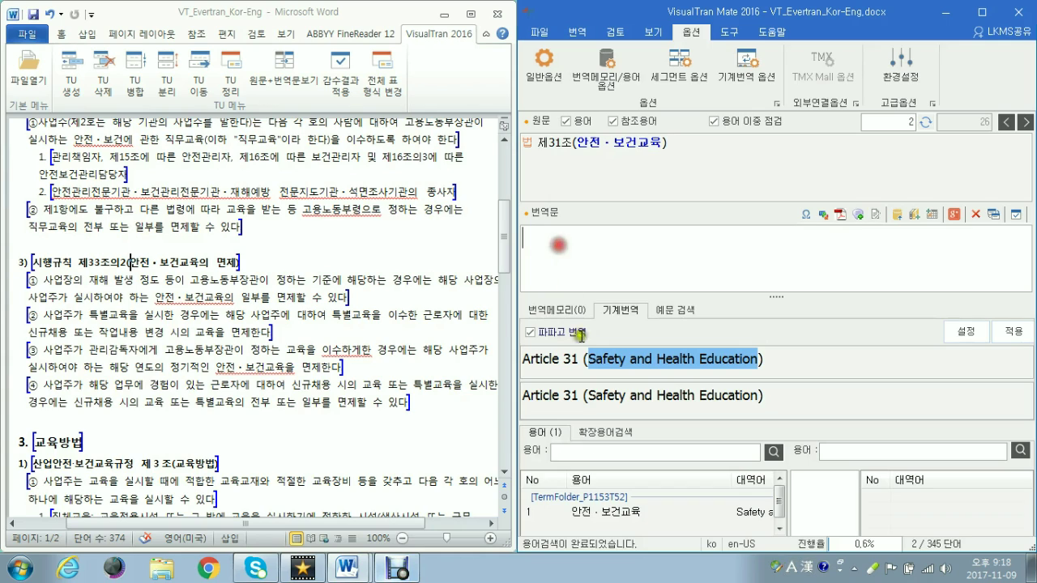
pyautogui.doubleClick(594, 511)
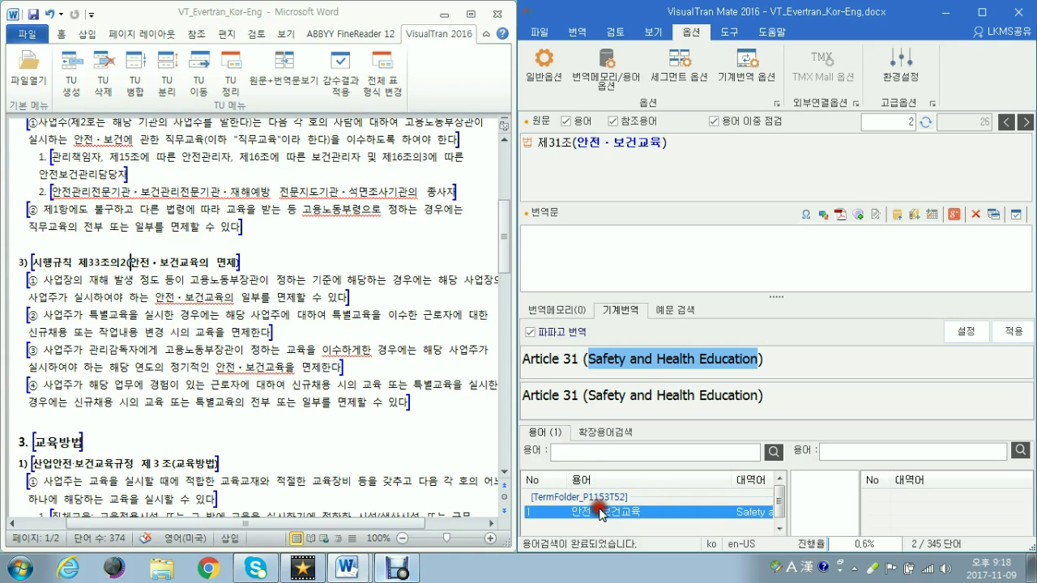
pyautogui.click(580, 512)
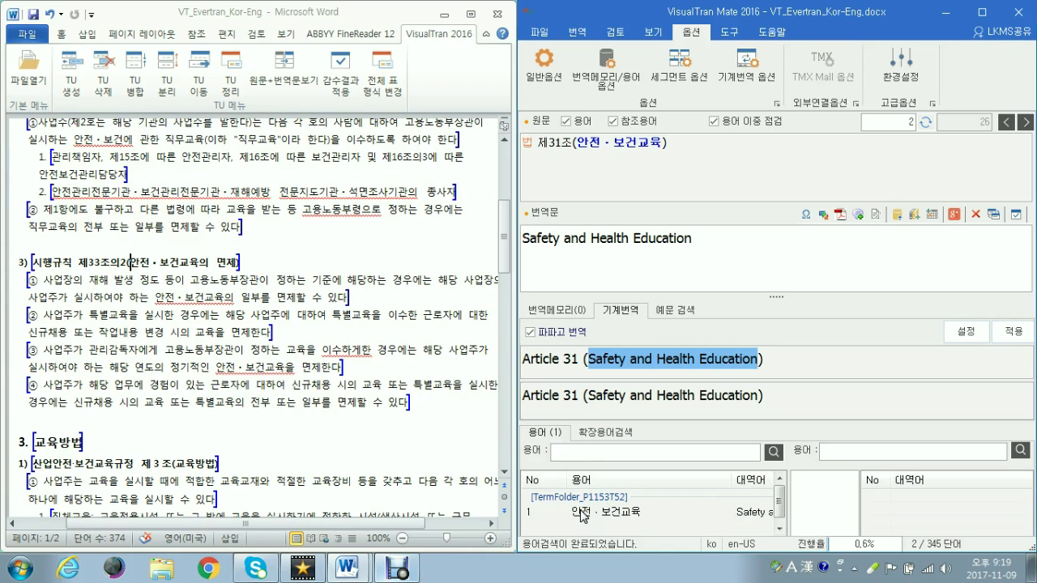
pyautogui.click(611, 524)
pyautogui.click(615, 510)
pyautogui.click(617, 513)
pyautogui.click(618, 525)
pyautogui.click(721, 277)
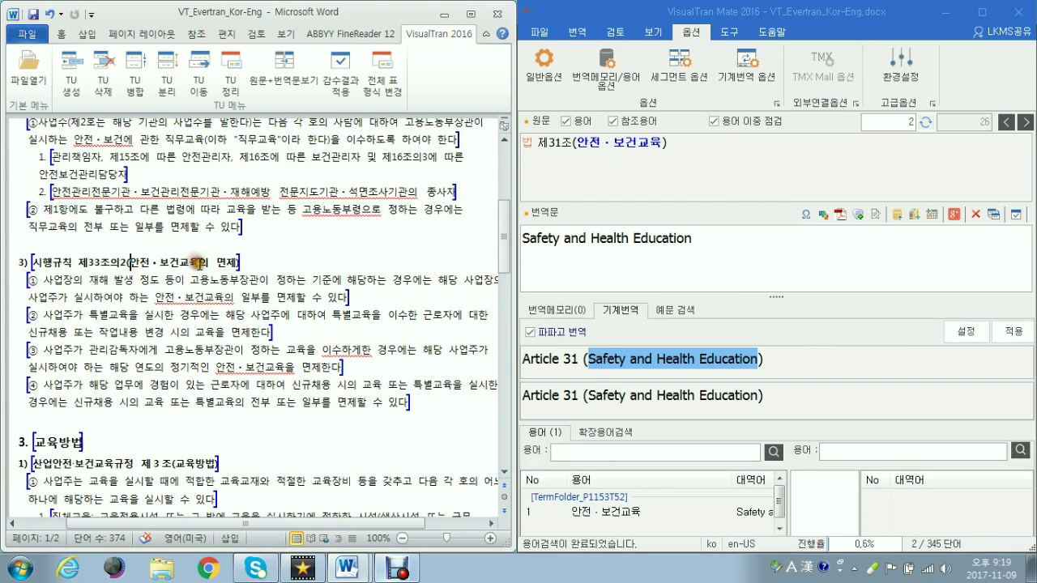
# - Check the registered term 안전・보건교육 in TU 12's source and the reference term 고용노동부령 with its full equivalent in TU 11
pyautogui.click(195, 261)
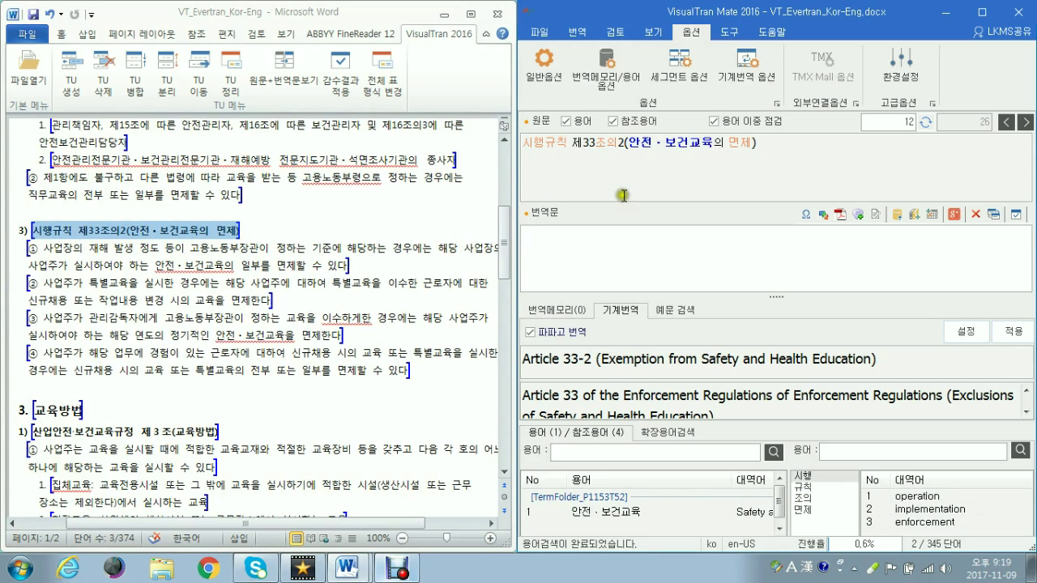
pyautogui.moveTo(628, 145); pyautogui.dragTo(712, 143)
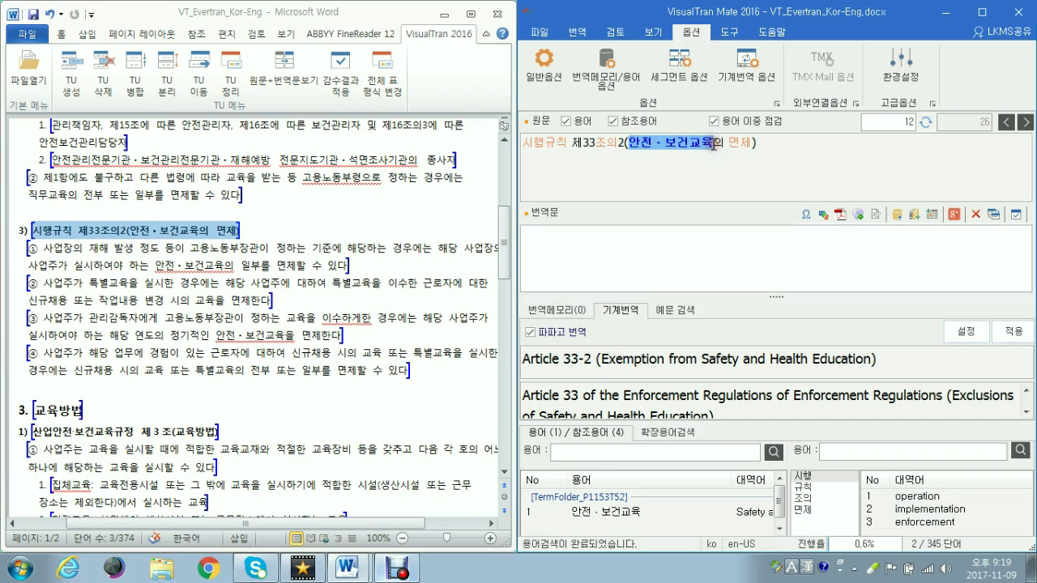
pyautogui.click(354, 176)
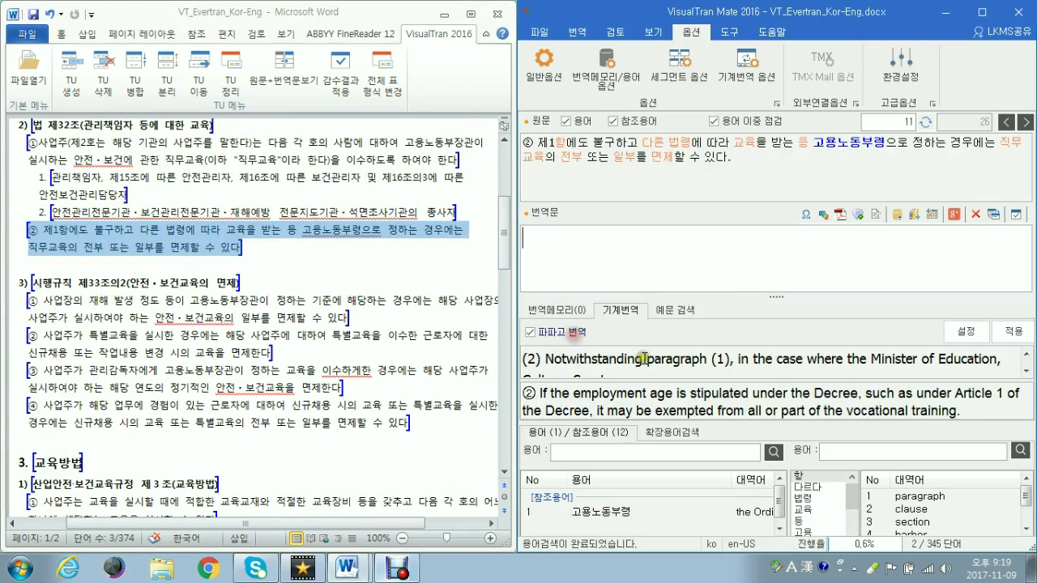
pyautogui.moveTo(789, 498); pyautogui.dragTo(891, 502)
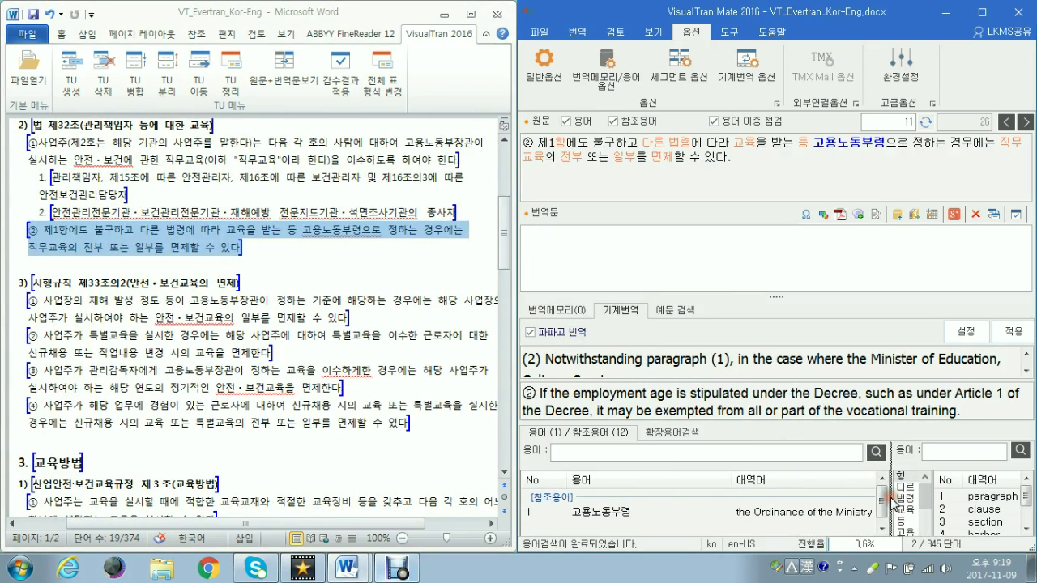
pyautogui.click(601, 512)
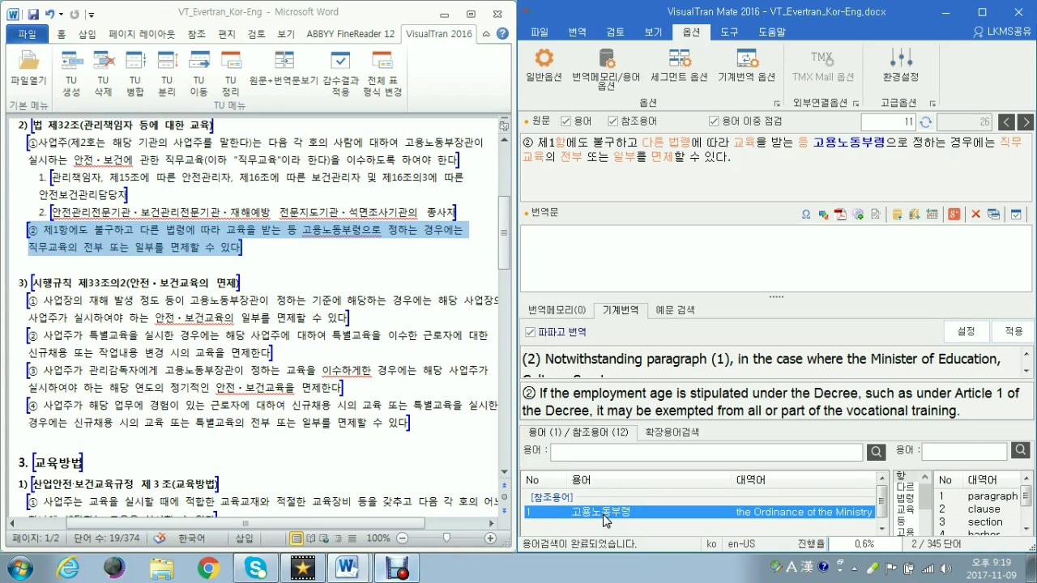
pyautogui.click(741, 513)
# - Look up the word 교육 from TU 11's source in the Naver dictionary
pyautogui.moveTo(732, 144); pyautogui.dragTo(752, 146)
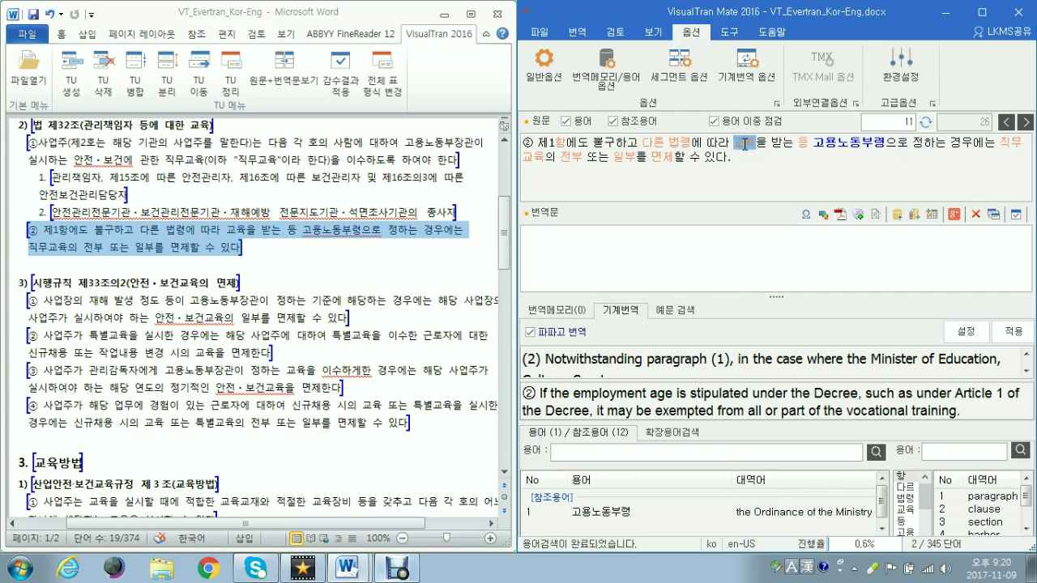
pyautogui.rightClick(743, 143)
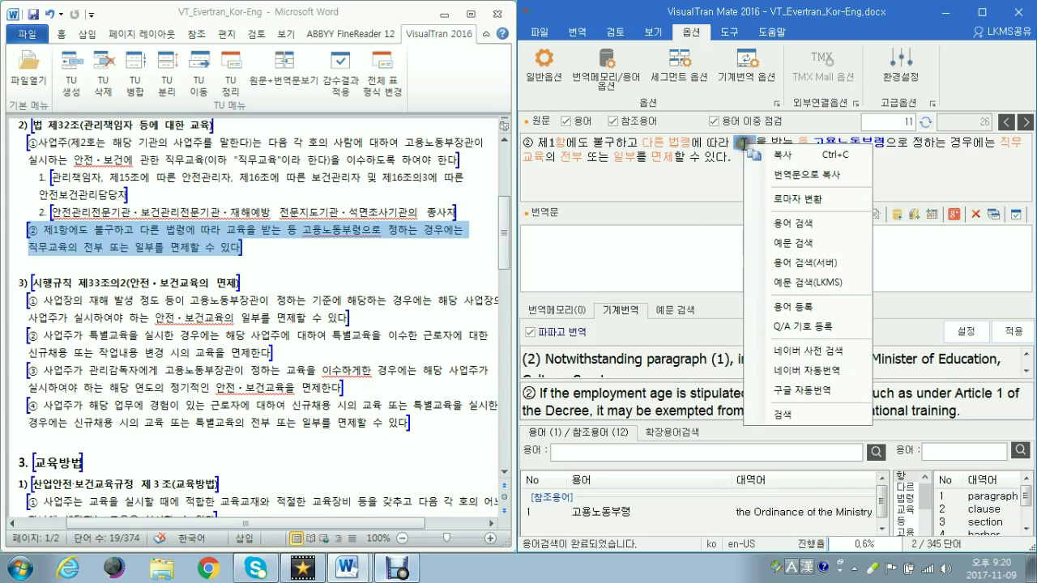
pyautogui.click(834, 355)
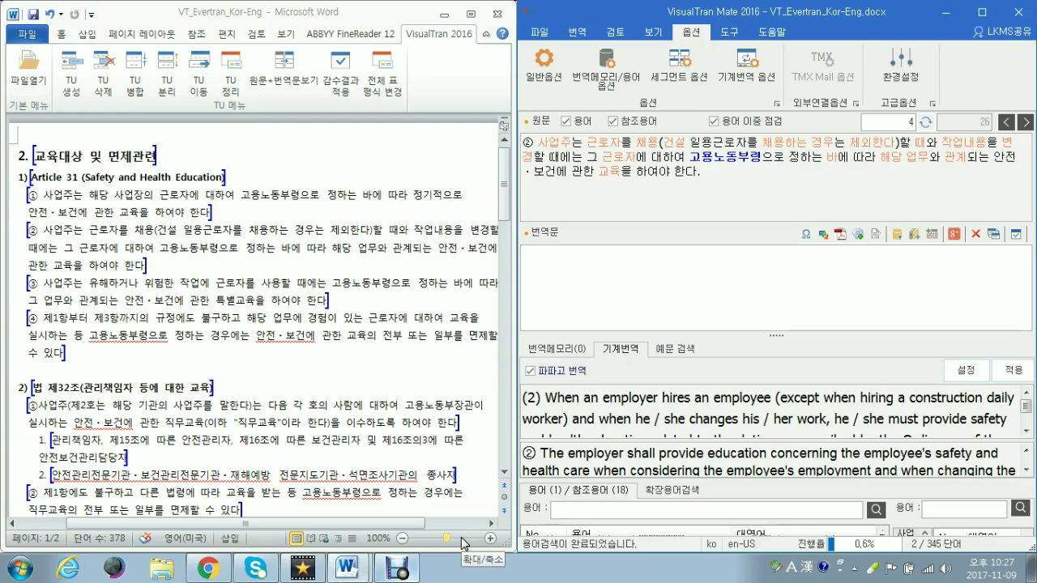
# - Write "ctrl+h" as a note in the translation of TU 4
pyautogui.click(608, 290)
pyautogui.write('ctrl+')
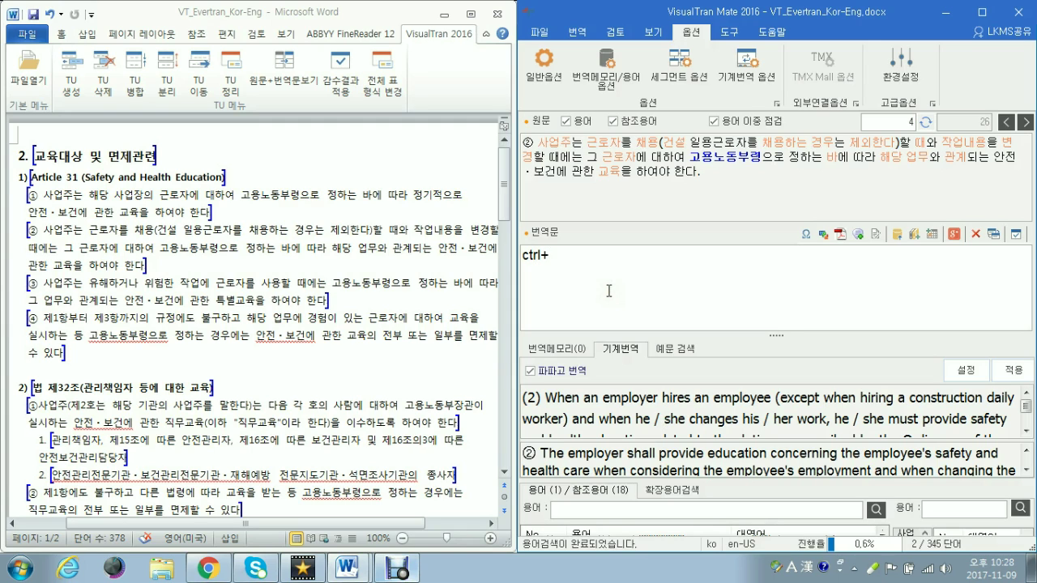
pyautogui.write('h')
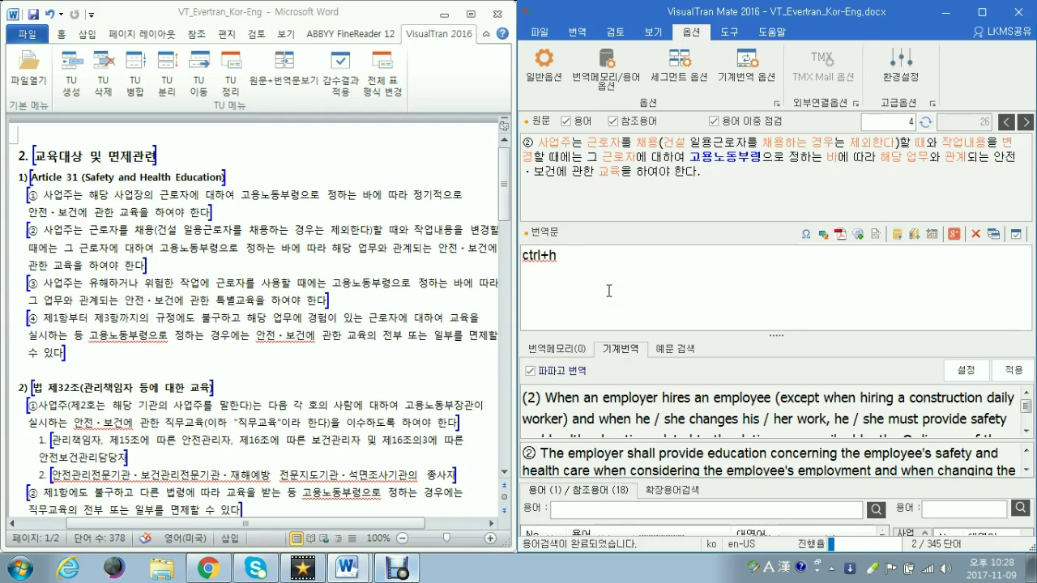
# - Open TU 4's source sentence in Google Translate and paste a second copy of it below the first, separated by a blank line
pyautogui.hotkey('ctrl', 'h')
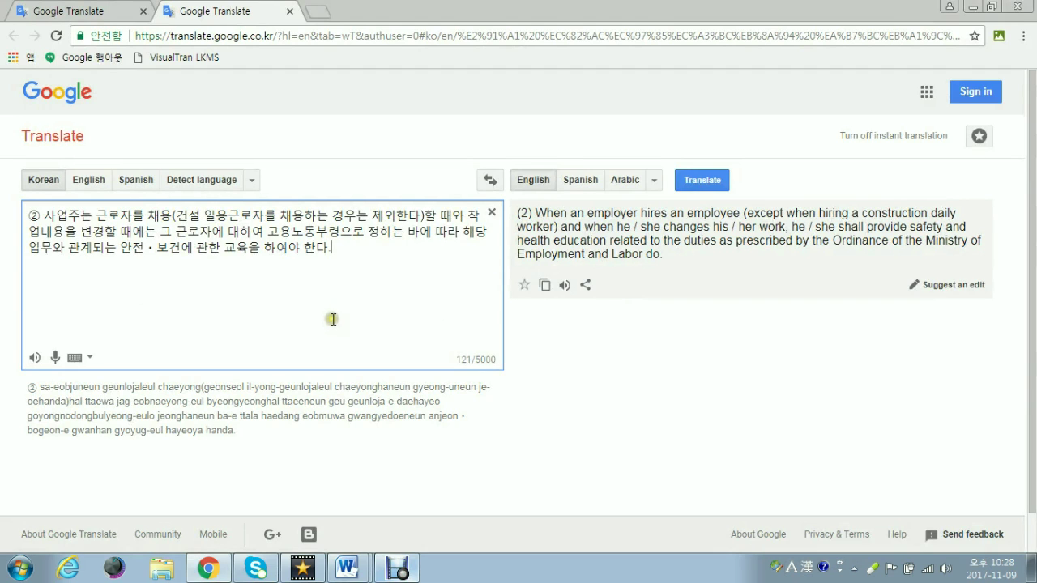
pyautogui.click(354, 262)
pyautogui.moveTo(354, 262); pyautogui.dragTo(41, 189)
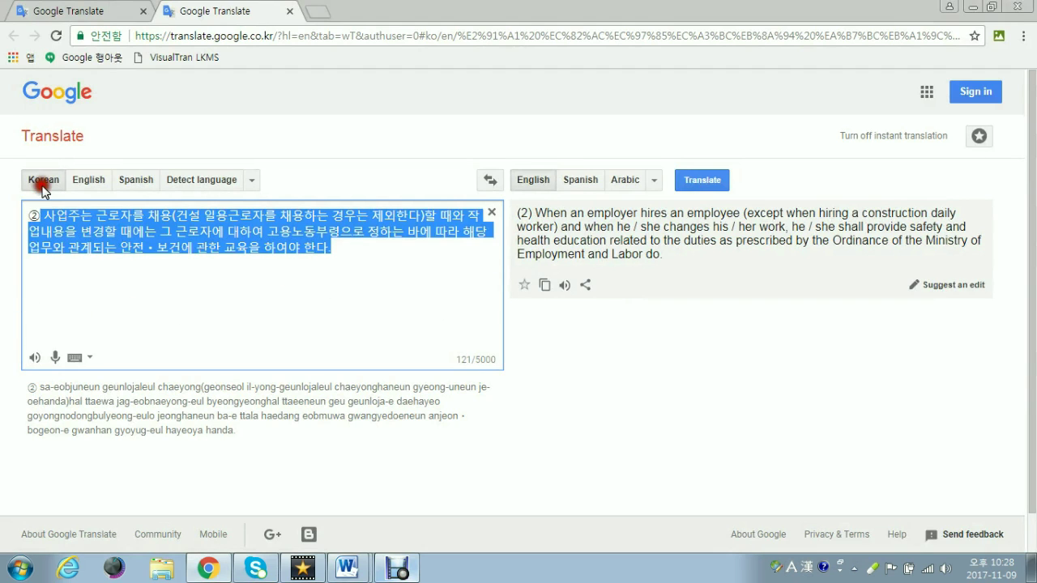
pyautogui.click(69, 261)
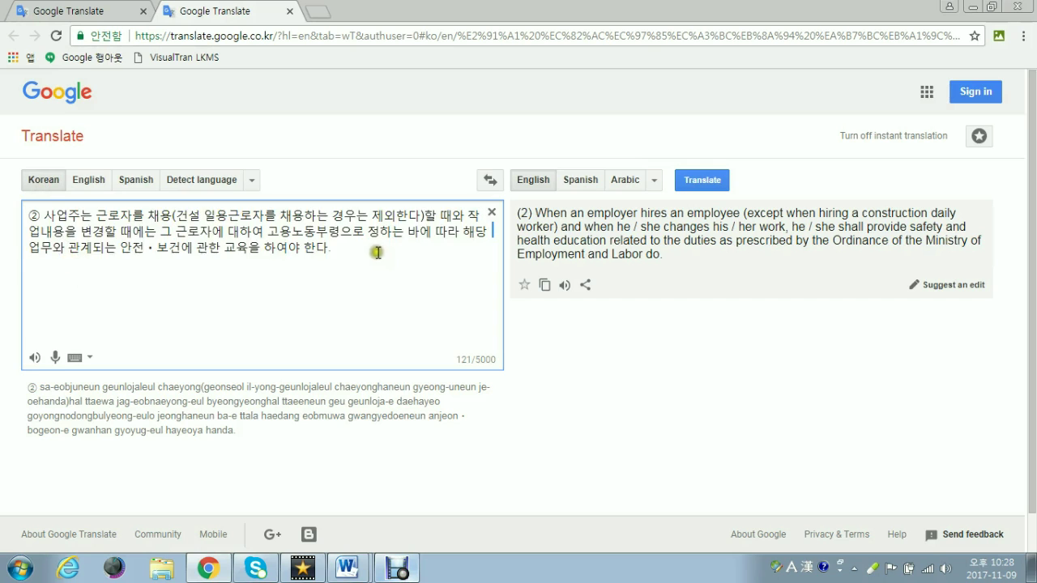
pyautogui.moveTo(375, 250); pyautogui.dragTo(21, 240)
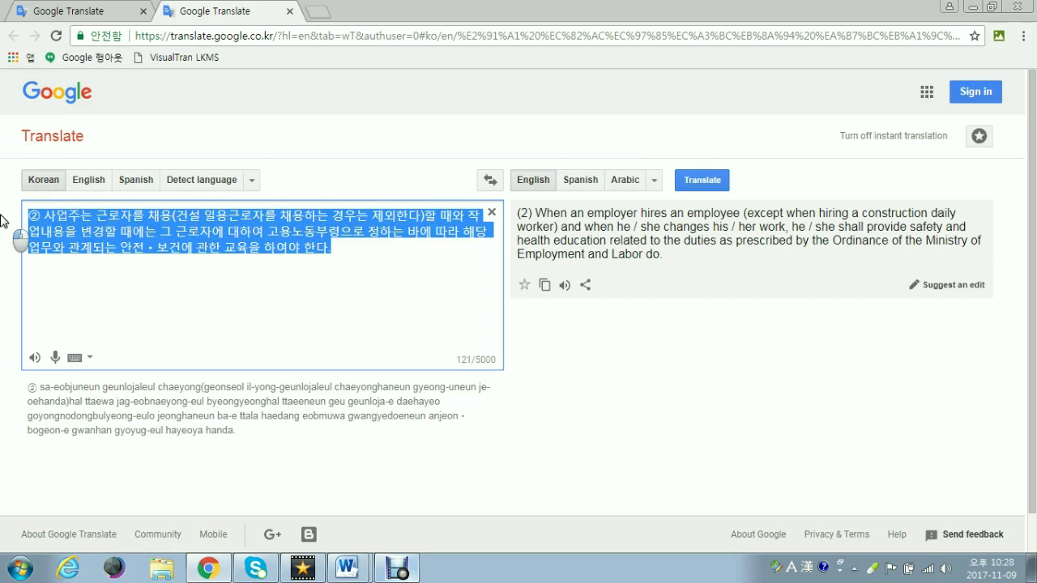
pyautogui.click(390, 249)
pyautogui.press('Return')
pyautogui.press('Return')
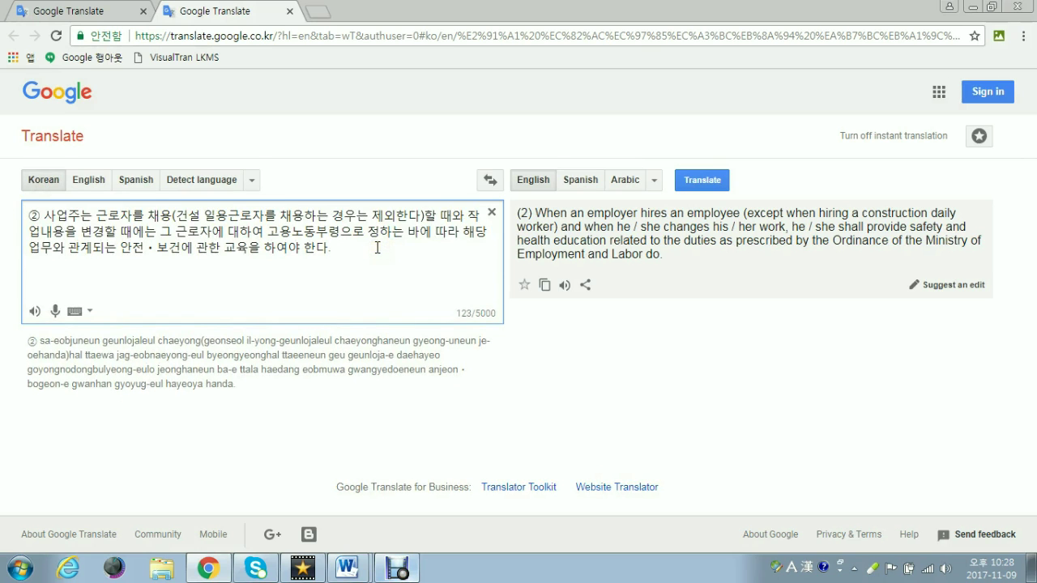
pyautogui.hotkey('ctrl', 'v')
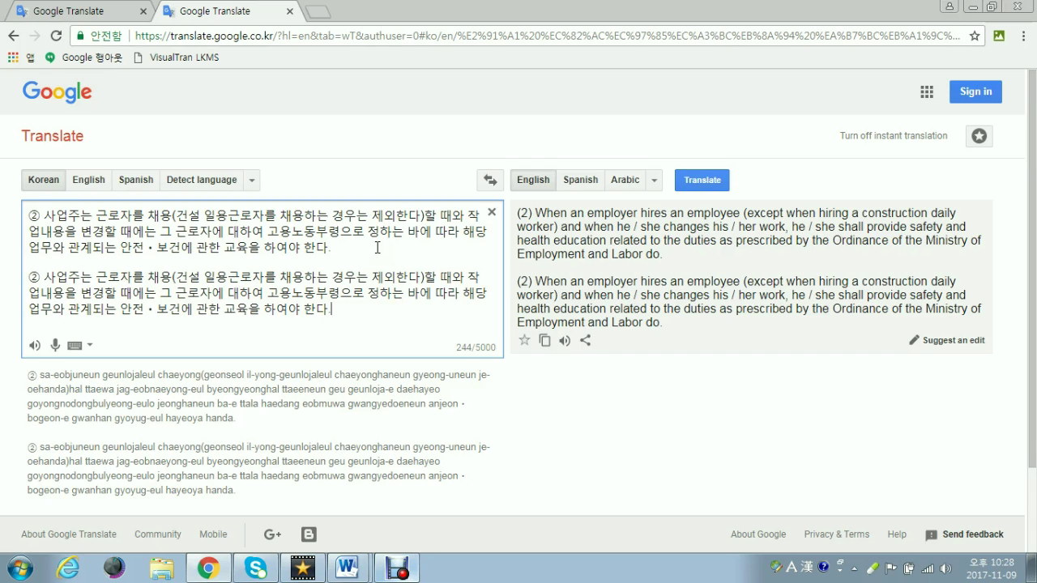
# - Put the ② of the second copy of the source on a line of its own
pyautogui.click(45, 277)
pyautogui.press('Right')
pyautogui.press('Return')
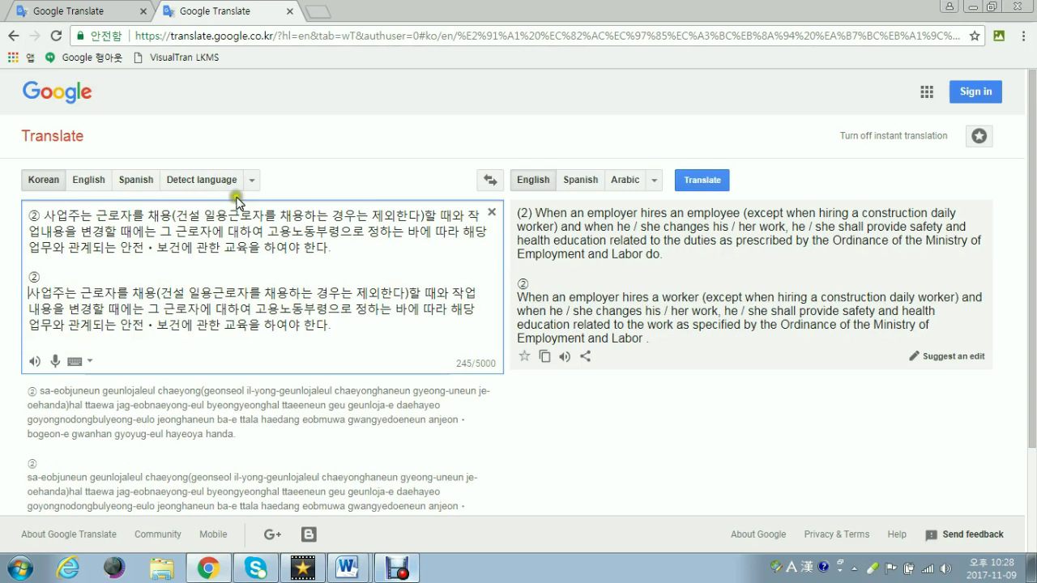
# - Move the parenthetical (건설 일용근로자를 채용하는 경우는 제외한다) out of the second copy's sentence into a separate paragraph below it
pyautogui.click(656, 256)
pyautogui.moveTo(155, 295); pyautogui.dragTo(402, 296)
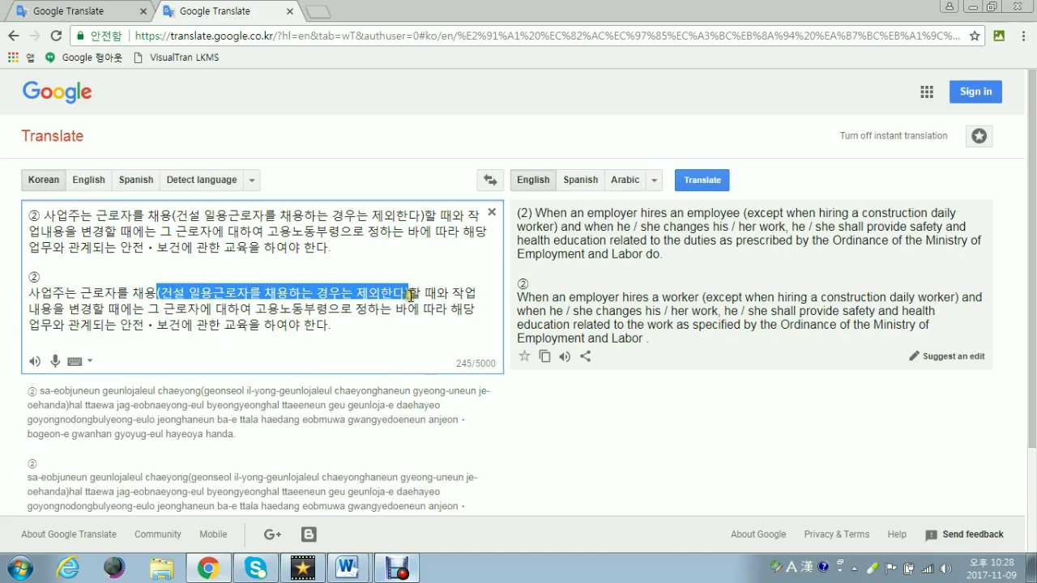
pyautogui.press('Delete')
pyautogui.click(293, 340)
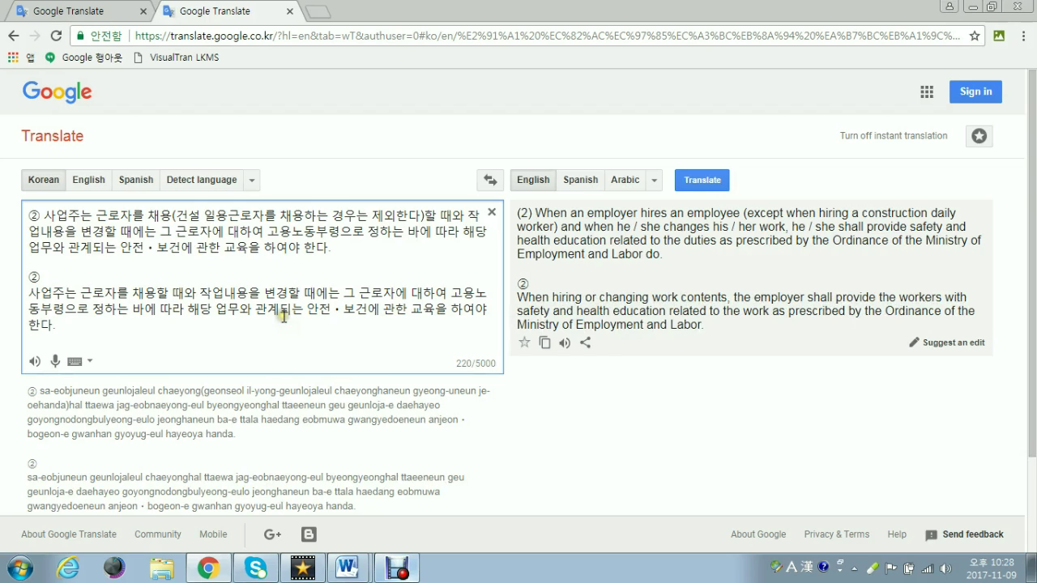
pyautogui.press('Return')
pyautogui.press('Return')
pyautogui.hotkey('ctrl', 'v')
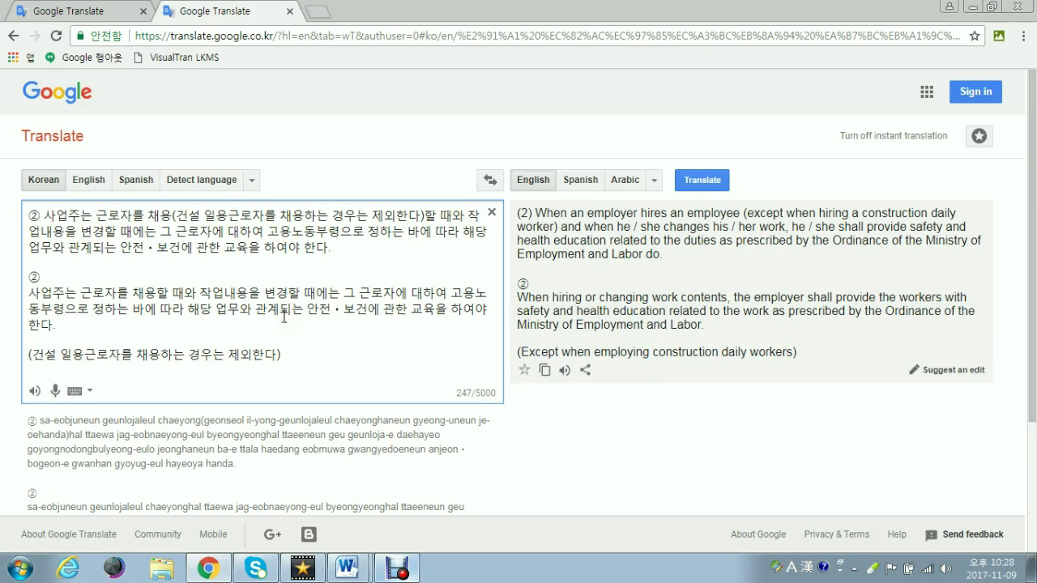
pyautogui.click(280, 337)
pyautogui.click(295, 349)
pyautogui.click(294, 356)
# - Replace 사업주 in the second copy of the source sentence with "business owners"
pyautogui.moveTo(29, 293); pyautogui.dragTo(63, 289)
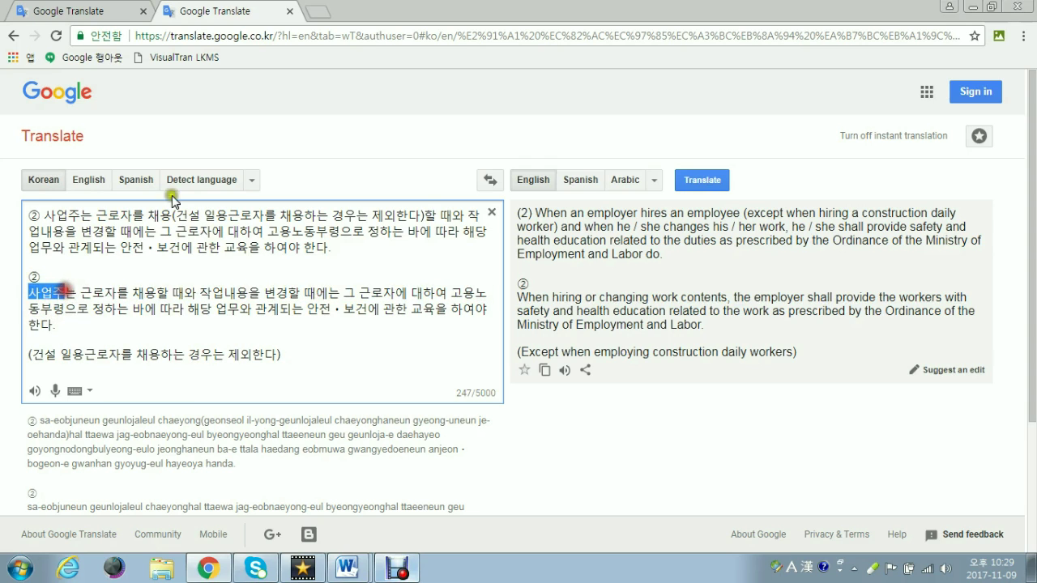
pyautogui.write('ㅠㅕ냐')
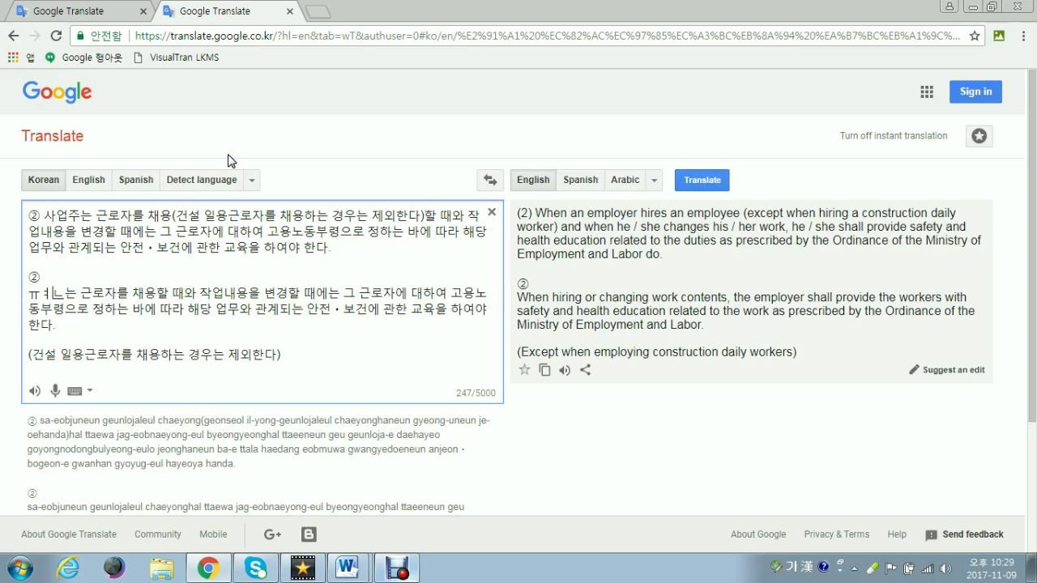
pyautogui.press('BackSpace')
pyautogui.press('BackSpace')
pyautogui.press('BackSpace')
pyautogui.press('Hangul')
pyautogui.write('business owner')
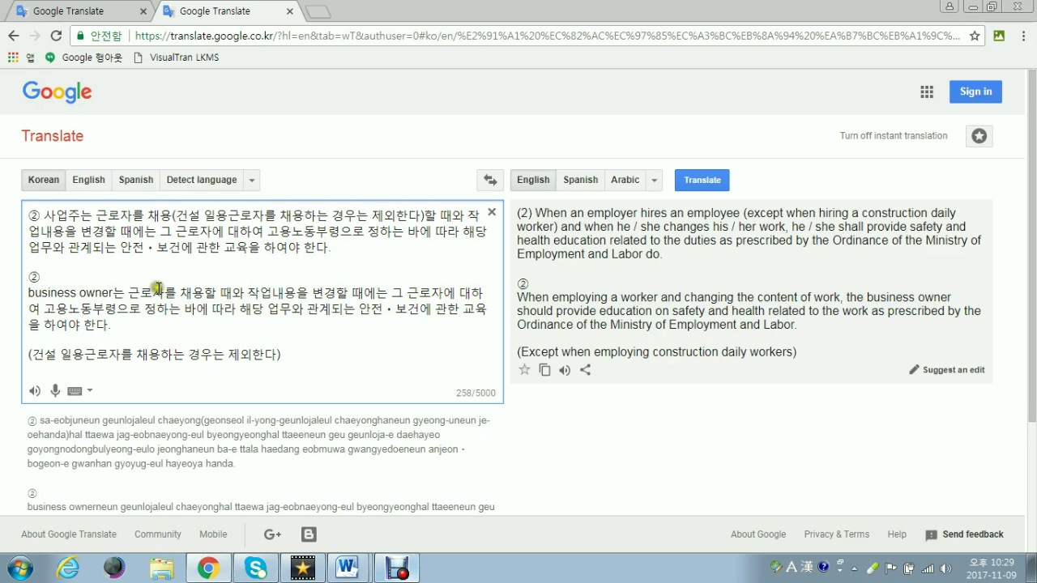
pyautogui.write('s')
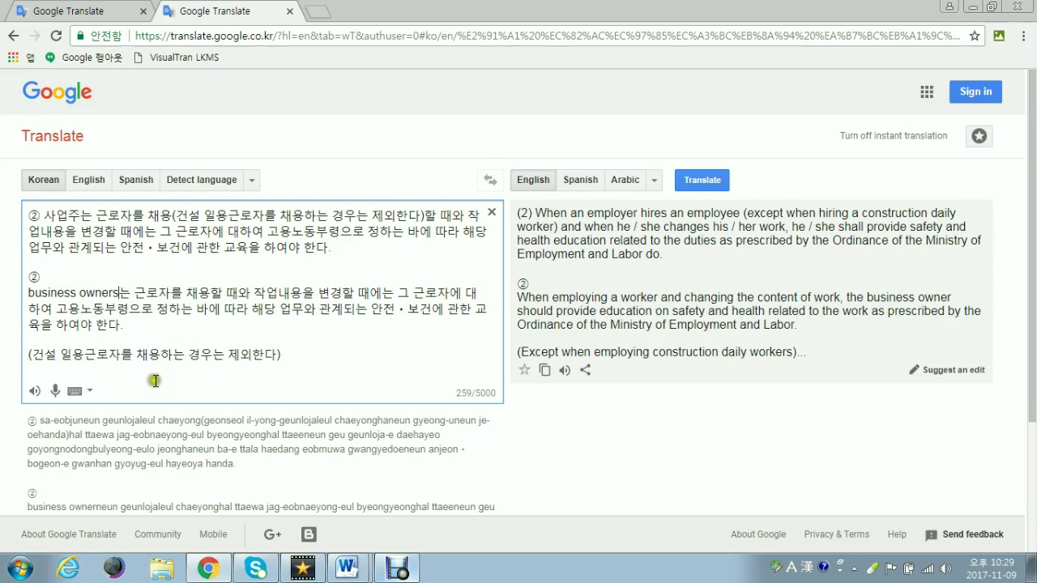
pyautogui.moveTo(112, 292); pyautogui.dragTo(121, 295)
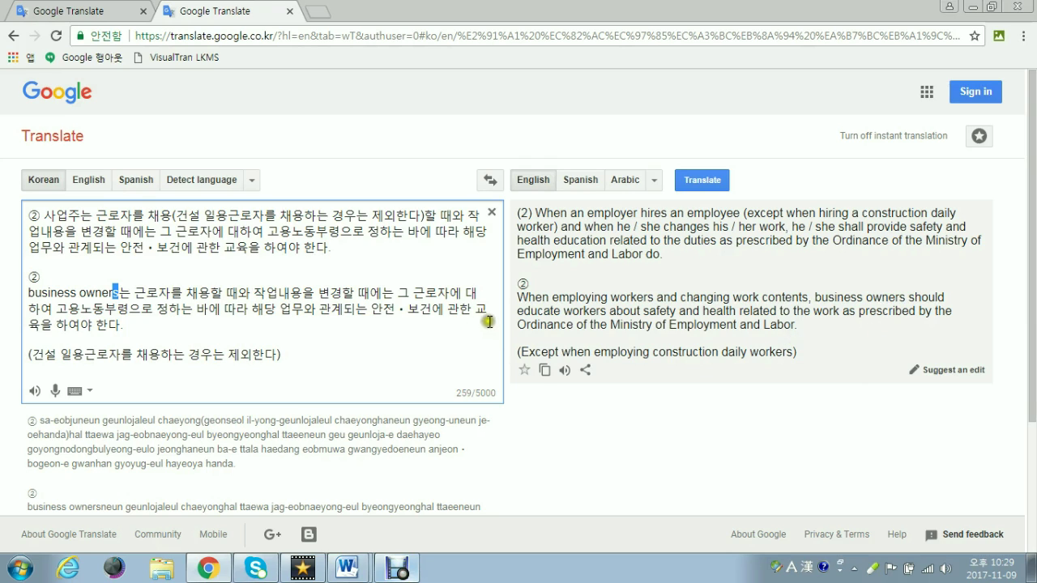
# - Copy the second English translation, including its parenthetical, and paste it over the translation text of TU 4 in VisualTran Mate
pyautogui.moveTo(798, 353); pyautogui.dragTo(501, 340)
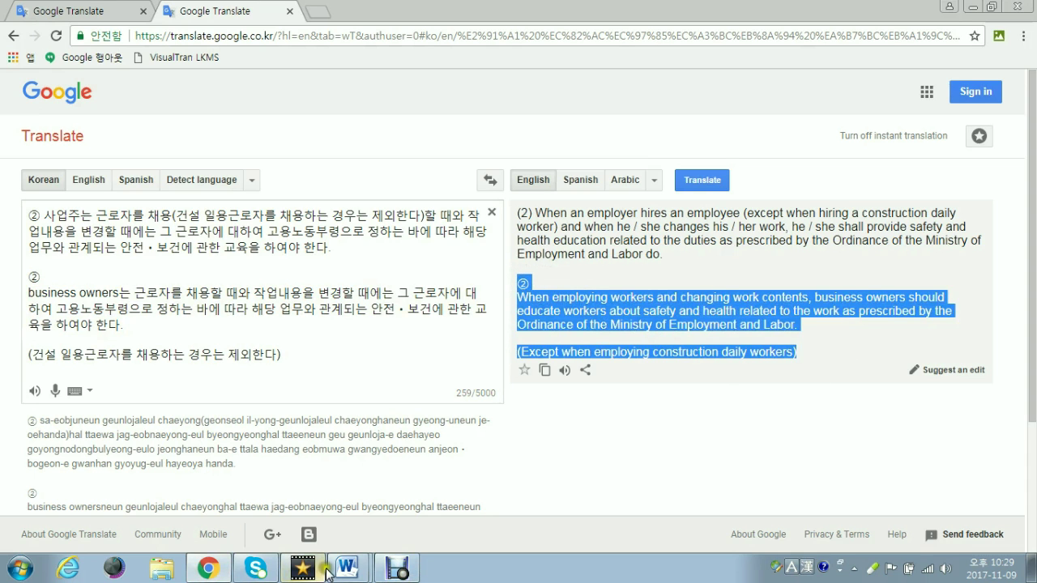
pyautogui.click(355, 568)
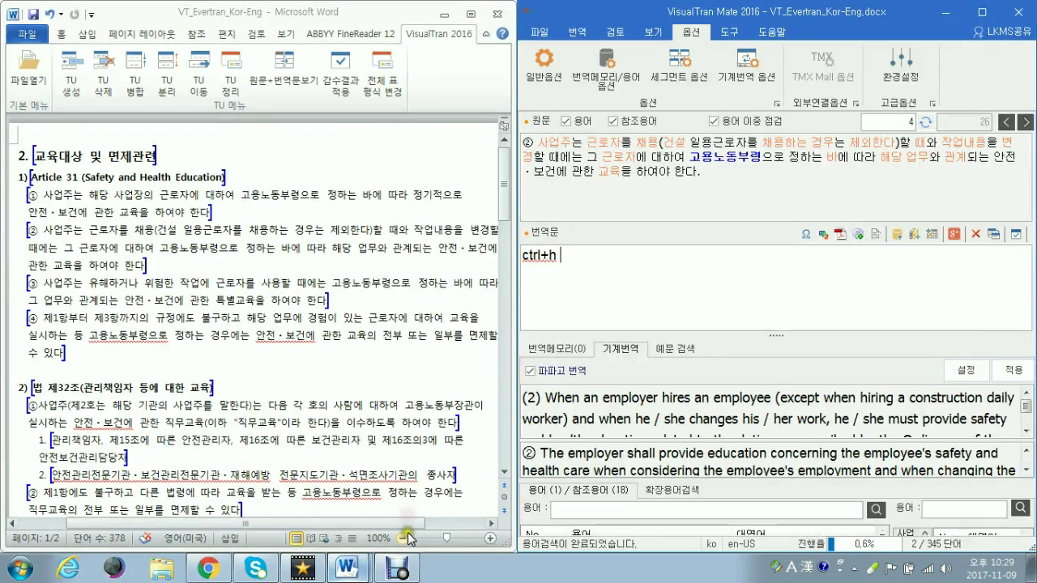
pyautogui.moveTo(636, 282); pyautogui.dragTo(510, 284)
pyautogui.hotkey('ctrl', 'v')
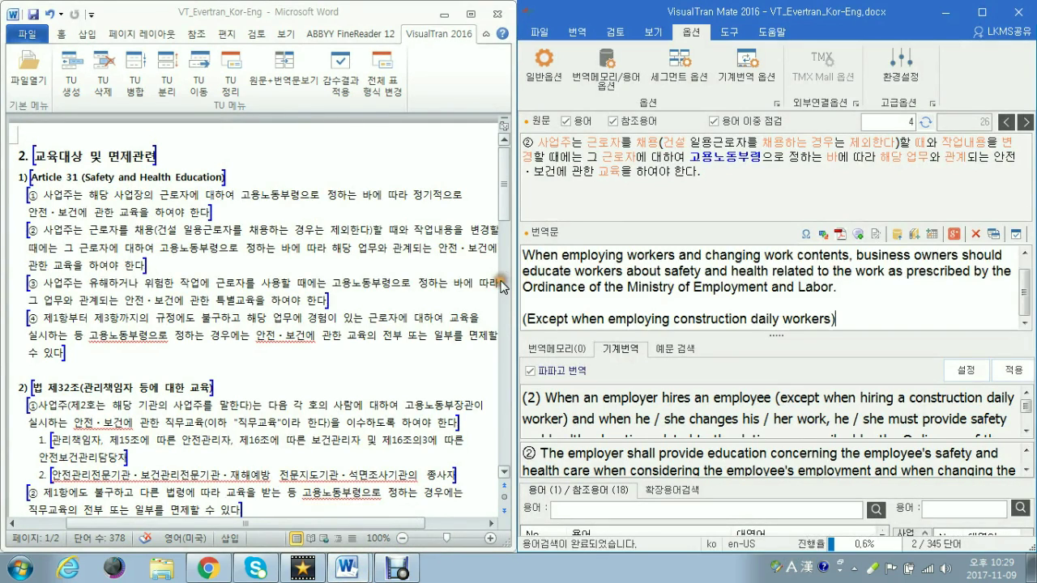
# - Join the ② with the sentence beginning "When employing workers" on one line in TU 4's translation
pyautogui.scroll(1, 669, 278)
pyautogui.click(591, 257)
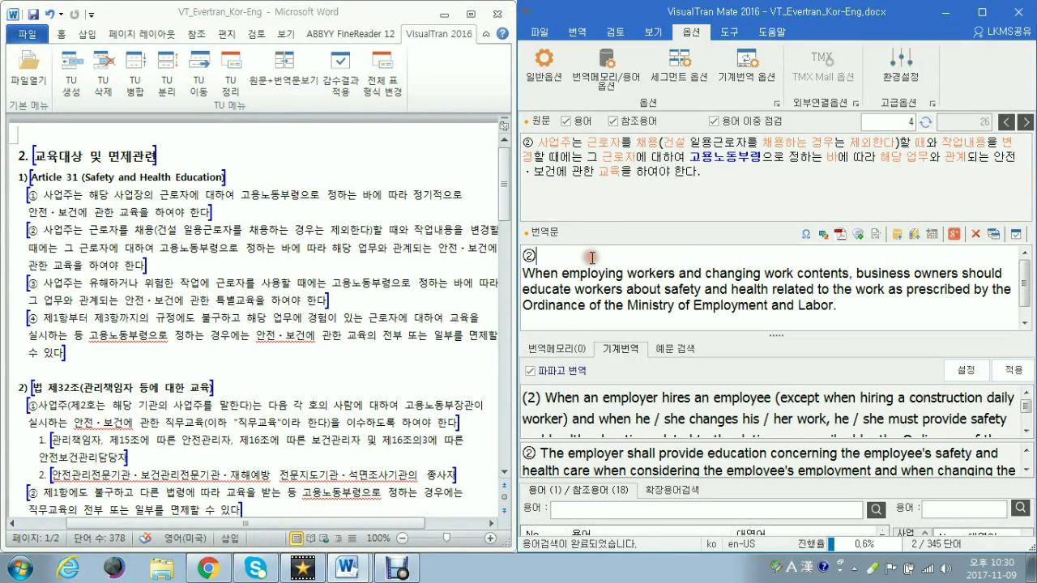
pyautogui.press('Delete')
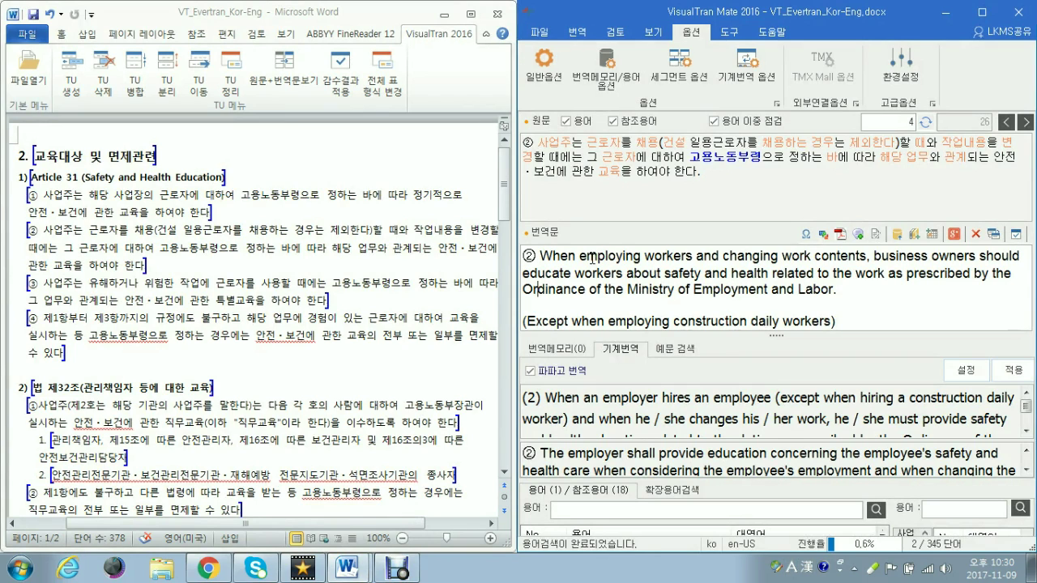
# - Move "(Except when employing construction daily workers)" from the end of TU 4's translation to directly after "changing work contents"
pyautogui.hotkey('shift', 'Right')
pyautogui.hotkey('shift', 'Right')
pyautogui.hotkey('shift', 'Right')
pyautogui.hotkey('shift', 'Right')
pyautogui.hotkey('shift', 'Right')
pyautogui.hotkey('shift', 'Right')
pyautogui.hotkey('shift', 'Right')
pyautogui.hotkey('shift', 'Right')
pyautogui.hotkey('shift', 'Right')
pyautogui.hotkey('shift', 'Right')
pyautogui.hotkey('shift', 'Right')
pyautogui.hotkey('shift', 'Right')
pyautogui.hotkey('shift', 'Right')
pyautogui.hotkey('shift', 'Right')
pyautogui.hotkey('shift', 'Right')
pyautogui.hotkey('shift', 'Right')
pyautogui.hotkey('shift', 'Right')
pyautogui.hotkey('shift', 'Right')
pyautogui.hotkey('shift', 'Right')
pyautogui.hotkey('shift', 'Right')
pyautogui.hotkey('shift', 'Right')
pyautogui.hotkey('shift', 'Right')
pyautogui.hotkey('shift', 'Right')
pyautogui.hotkey('shift', 'Right')
pyautogui.hotkey('ctrl', 'c')
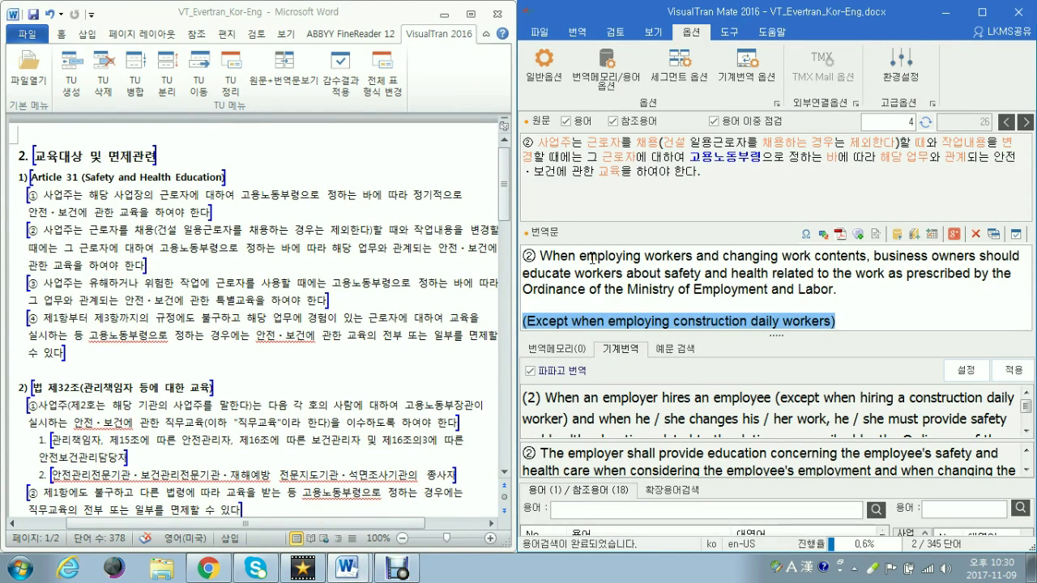
pyautogui.press('Delete')
pyautogui.press('Up')
pyautogui.press('Right')
pyautogui.press('Right')
pyautogui.press('Right')
pyautogui.press('Right')
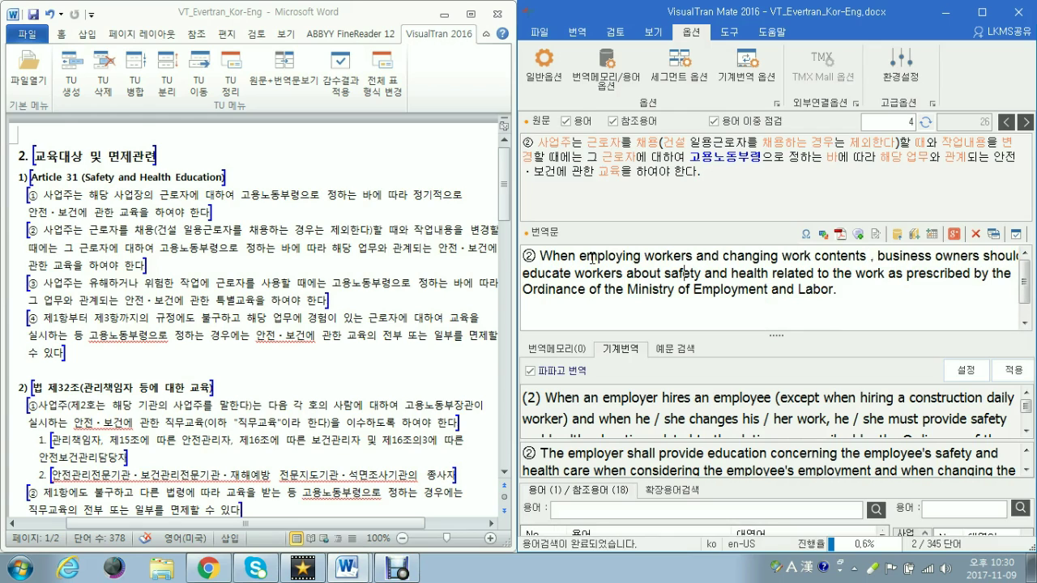
pyautogui.hotkey('ctrl', 'v')
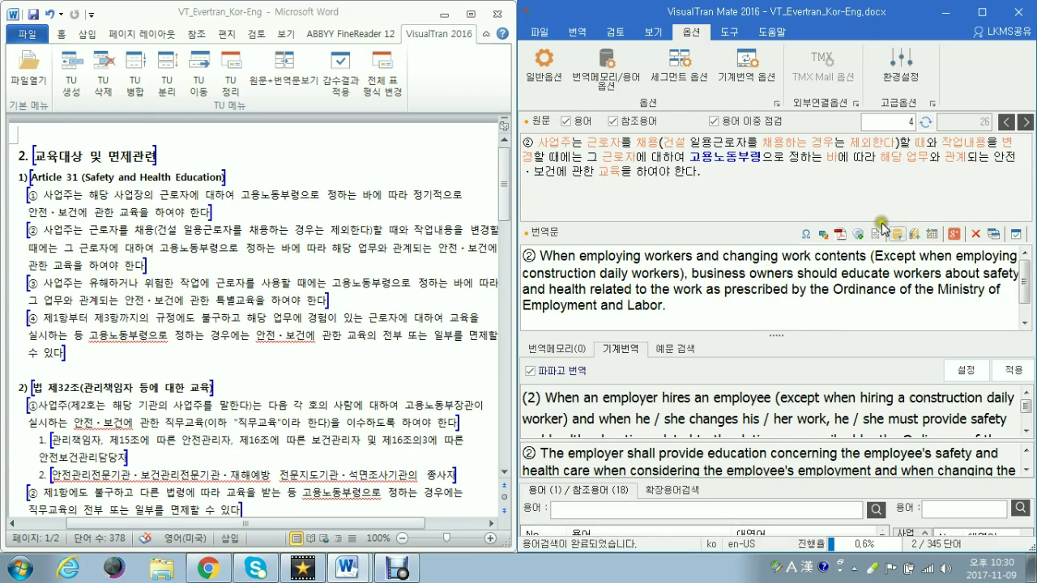
# - Change "Except" to lowercase "except" in TU 4's translation, apply it to the document and advance to TU 5
pyautogui.click(887, 253)
pyautogui.press('BackSpace')
pyautogui.write('e')
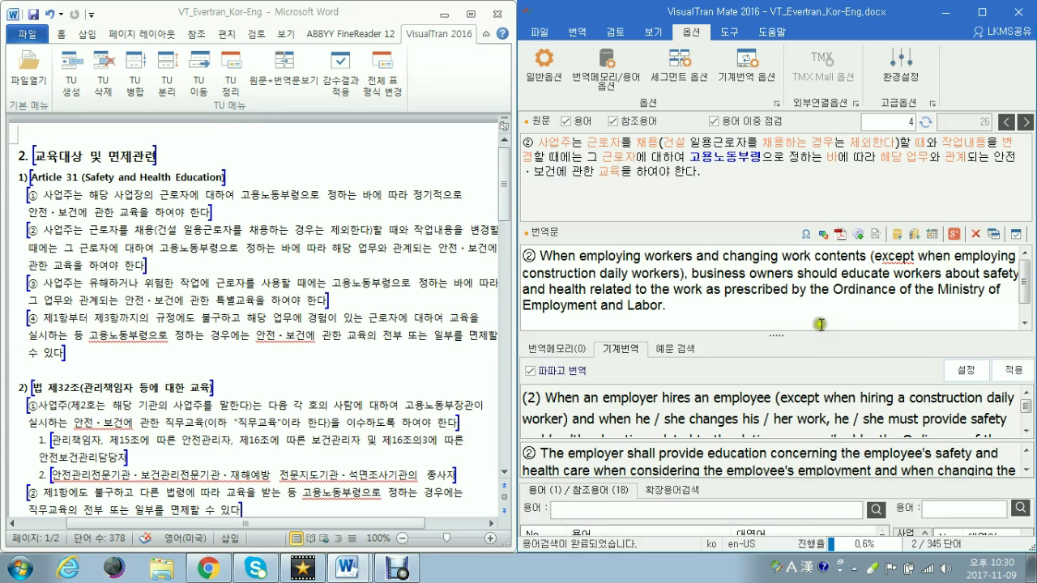
pyautogui.hotkey('ctrl', 'Return')
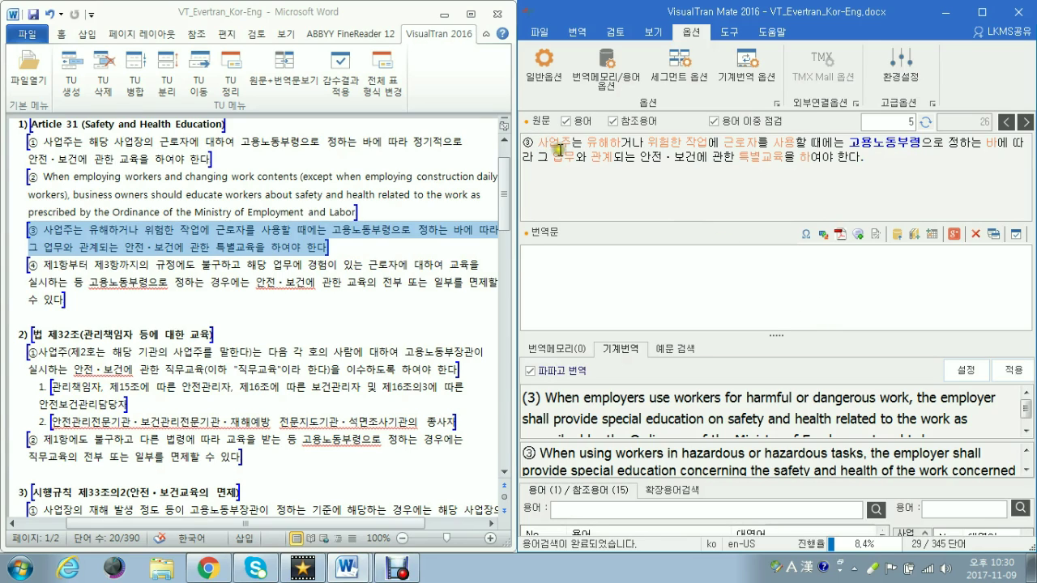
# - Send TU 5's source sentence to Google Translate and change 사용할 to 고용할 in the Korean text
pyautogui.moveTo(774, 141); pyautogui.dragTo(795, 159)
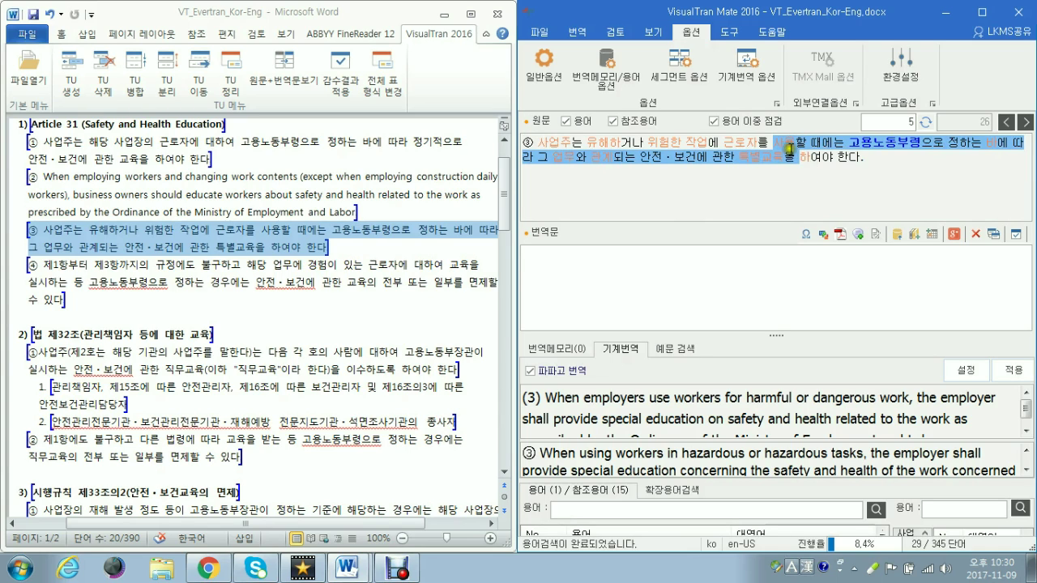
pyautogui.doubleClick(652, 399)
pyautogui.moveTo(579, 456); pyautogui.dragTo(597, 457)
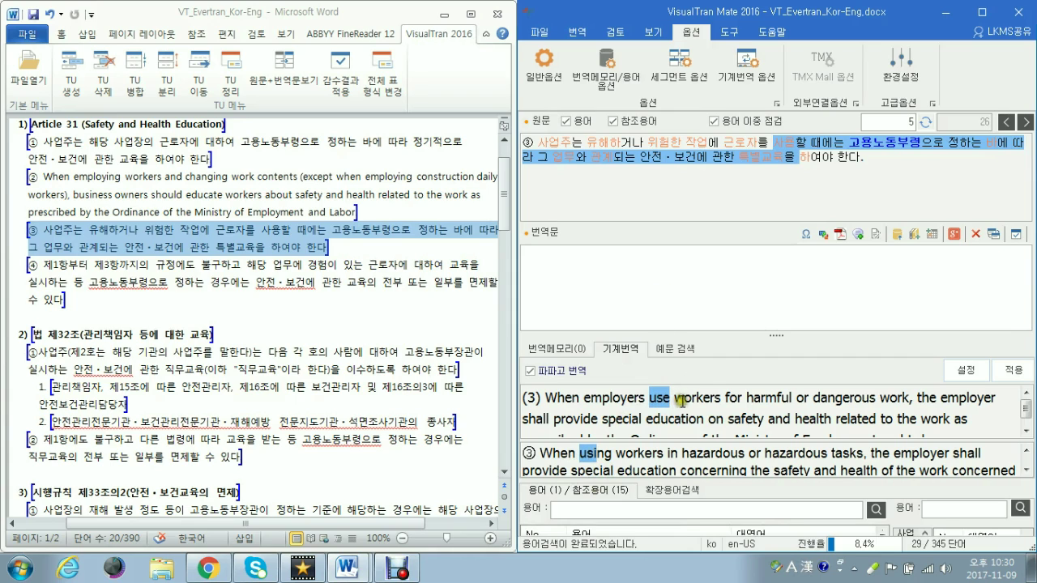
pyautogui.click(660, 398)
pyautogui.click(587, 453)
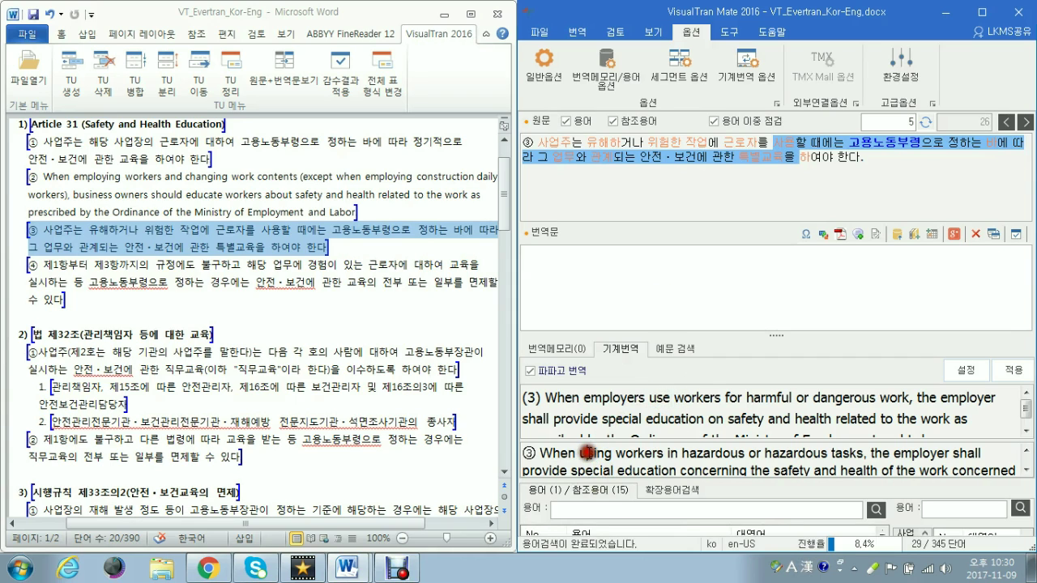
pyautogui.click(678, 272)
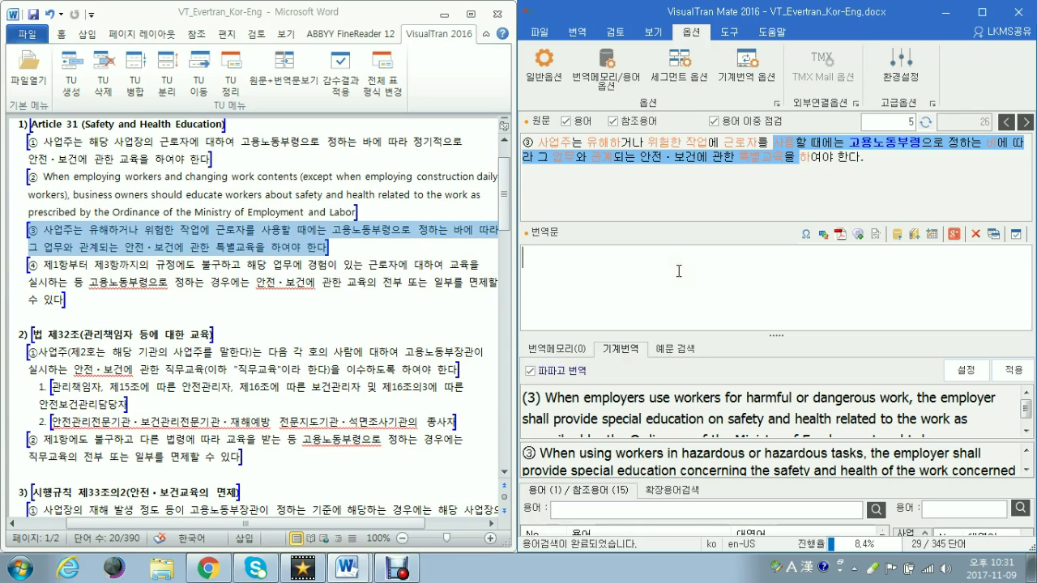
pyautogui.hotkey('ctrl', 'g')
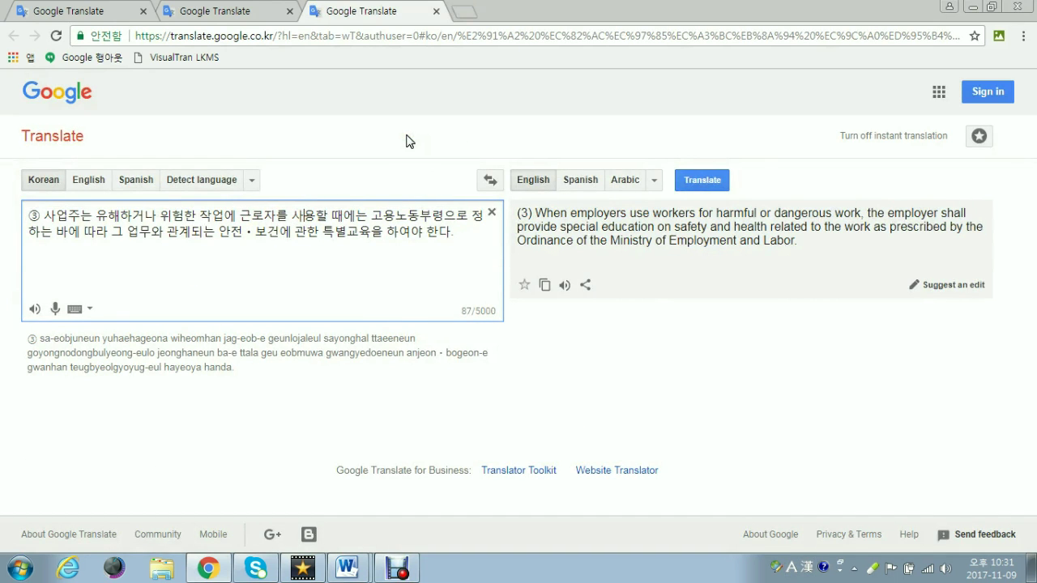
pyautogui.press('BackSpace')
pyautogui.press('Hangul')
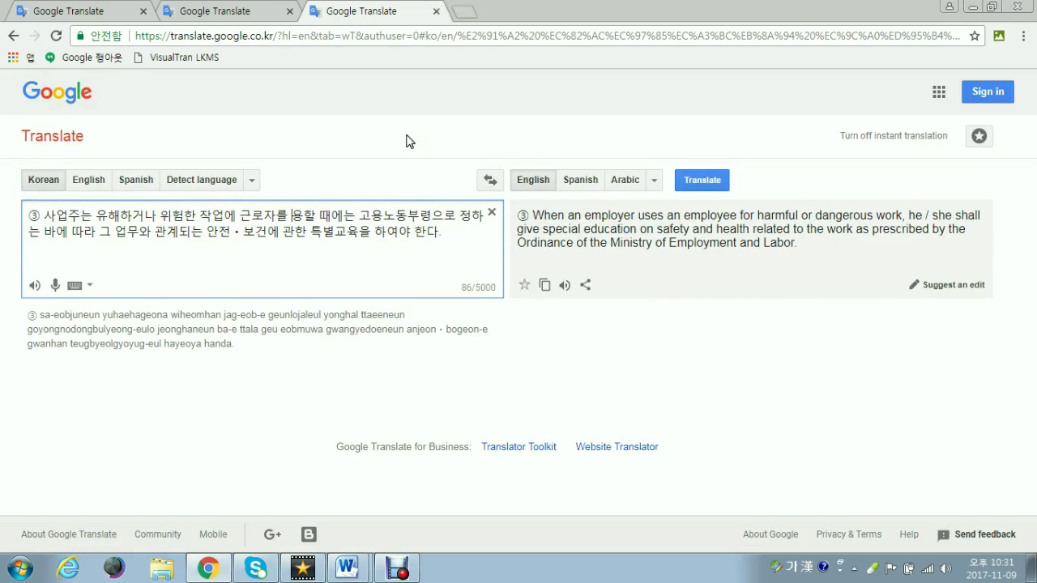
pyautogui.write('ㄱ')
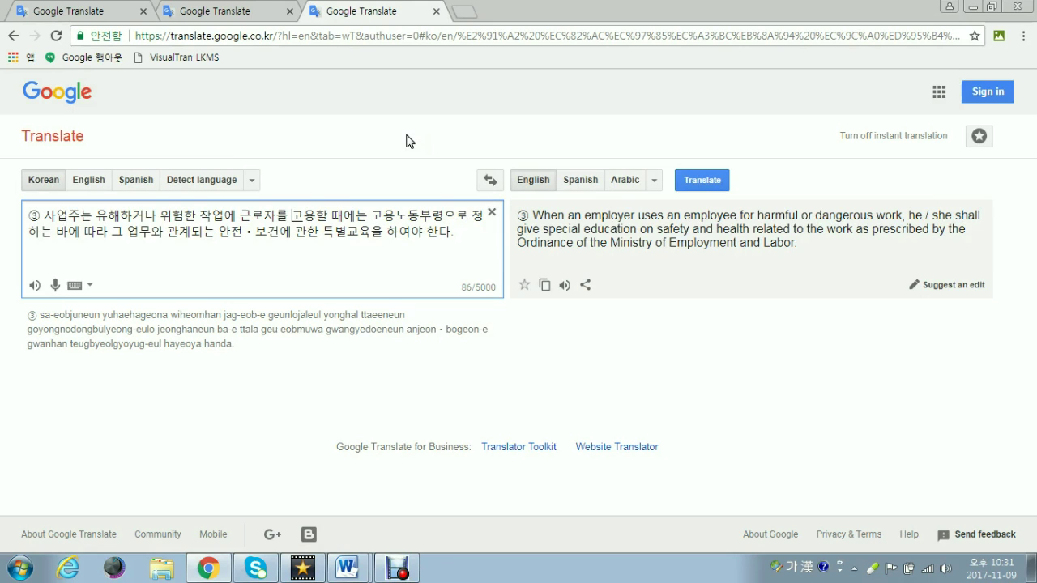
# - Copy the revised English sentence ③ into TU 5's translation in VisualTran Mate, apply it to the document and advance to TU 6
pyautogui.click(407, 136)
pyautogui.click(836, 248)
pyautogui.moveTo(836, 248); pyautogui.dragTo(534, 253)
pyautogui.tripleClick(475, 219)
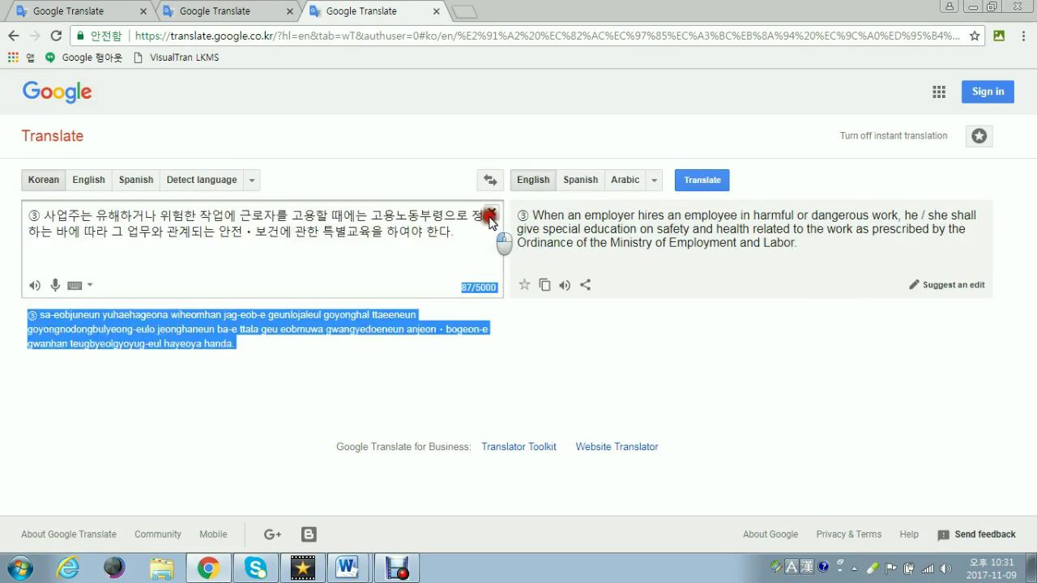
pyautogui.tripleClick(527, 221)
pyautogui.click(313, 463)
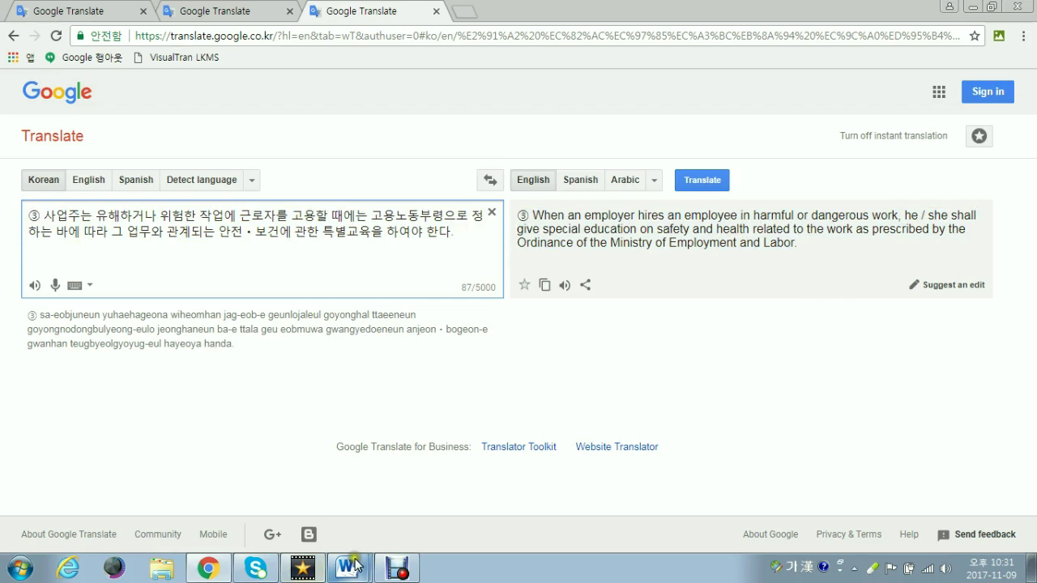
pyautogui.click(335, 528)
pyautogui.click(354, 502)
pyautogui.click(584, 302)
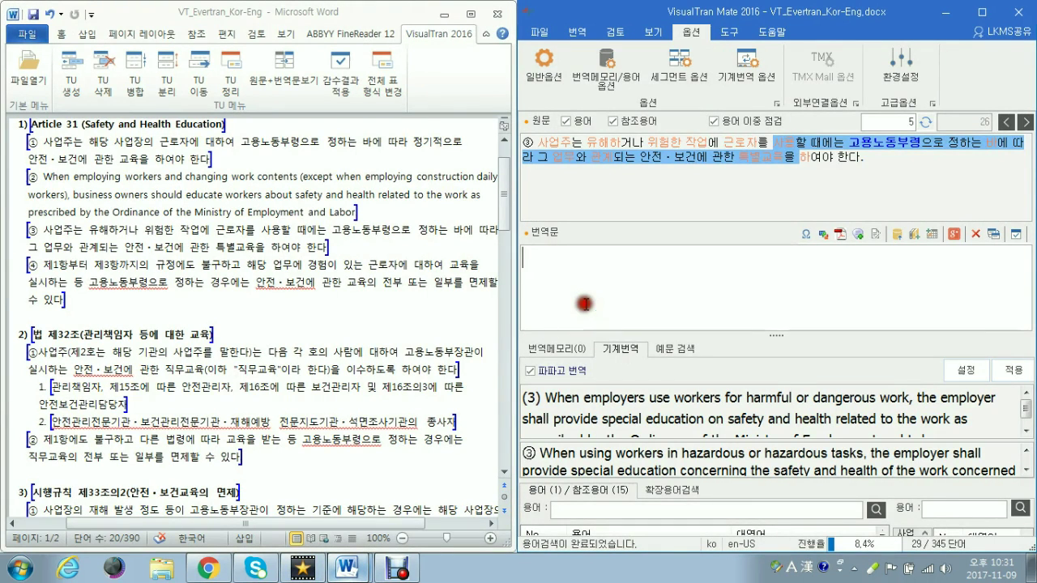
pyautogui.write('③ When an employer hires an employee in harmful or dangerous work, he / she shall give special education on safety and health related to the work as prescribed by the Ordinance of the Ministry of Employment and Labor.')
pyautogui.click(858, 234)
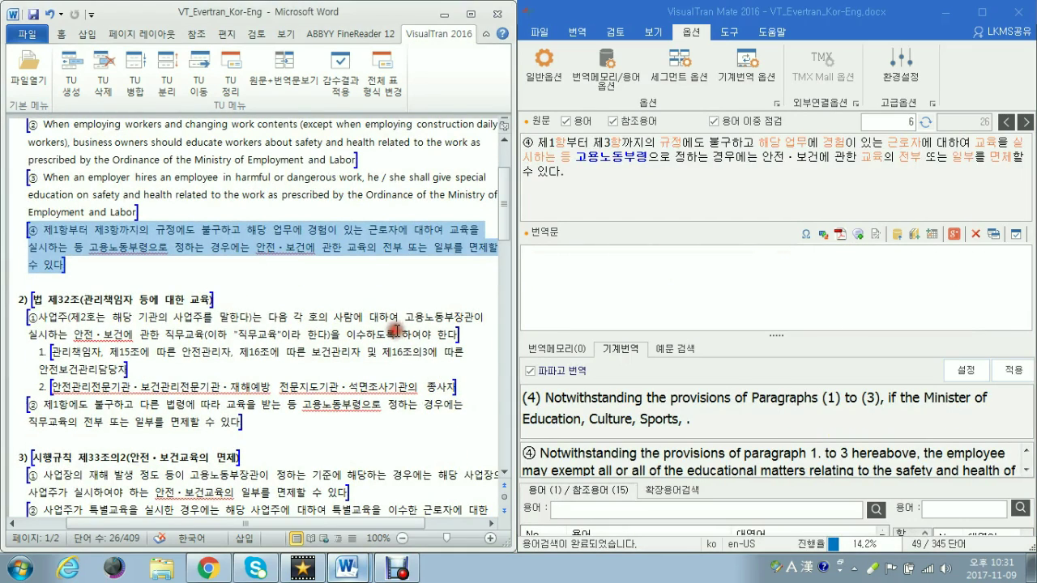
# - Open TU 3, insert the first machine translation suggestion as its translation and apply it to the document
pyautogui.scroll(2, 396, 332)
pyautogui.click(170, 216)
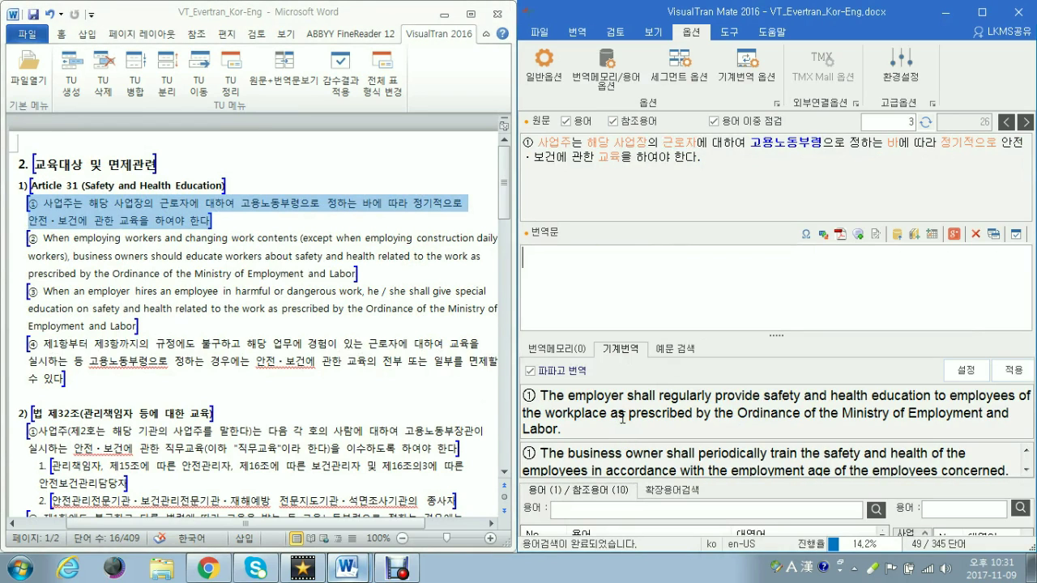
pyautogui.click(995, 373)
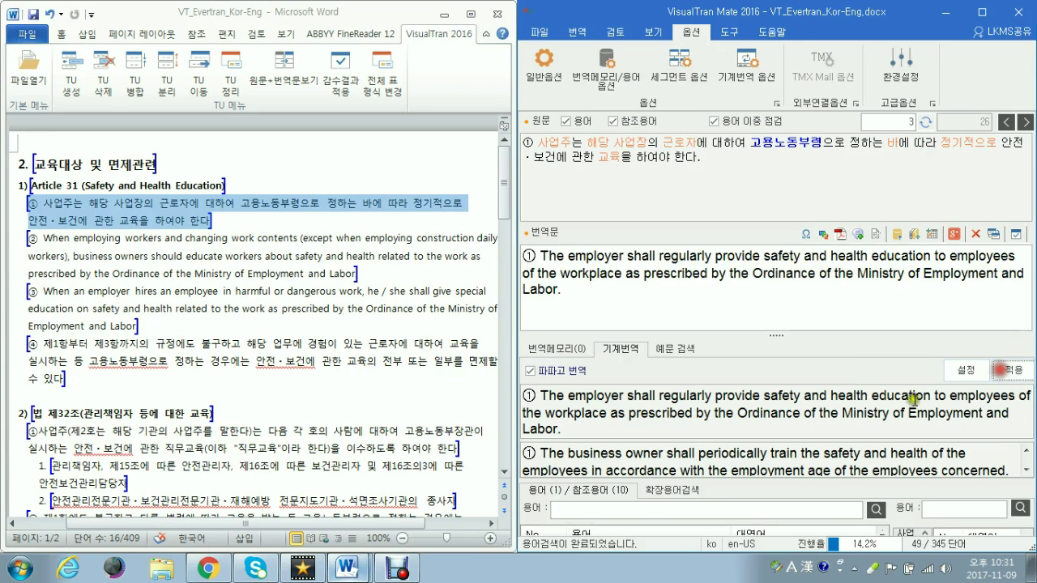
pyautogui.click(571, 525)
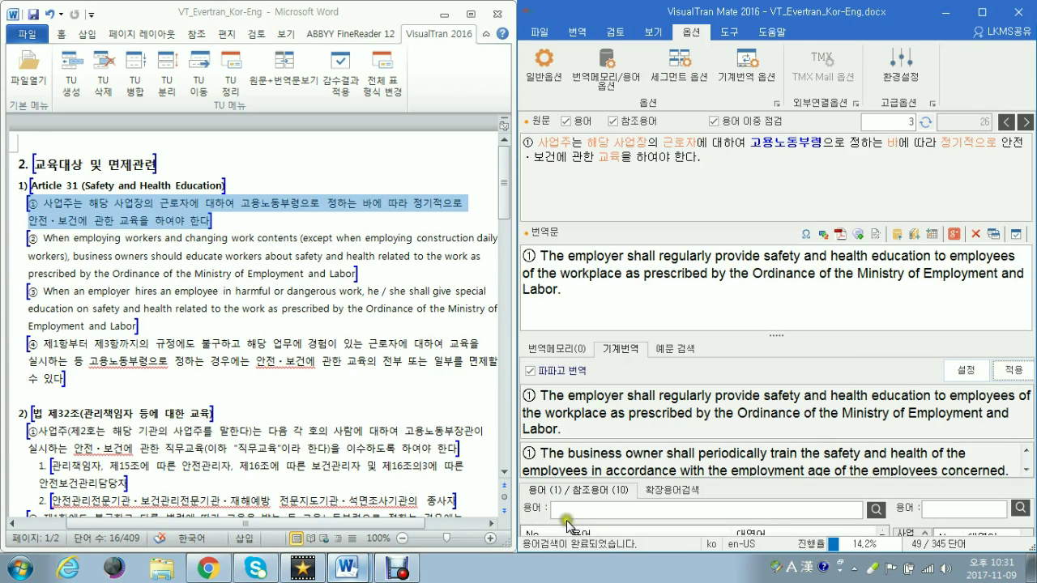
pyautogui.click(643, 305)
pyautogui.hotkey('ctrl', 'Return')
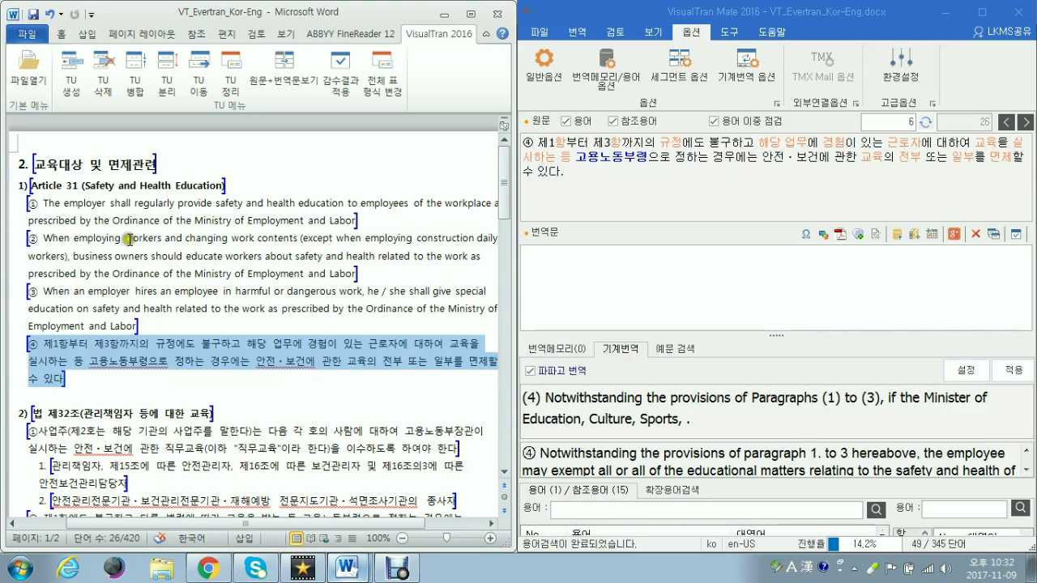
pyautogui.click(126, 207)
pyautogui.moveTo(126, 237); pyautogui.dragTo(128, 247)
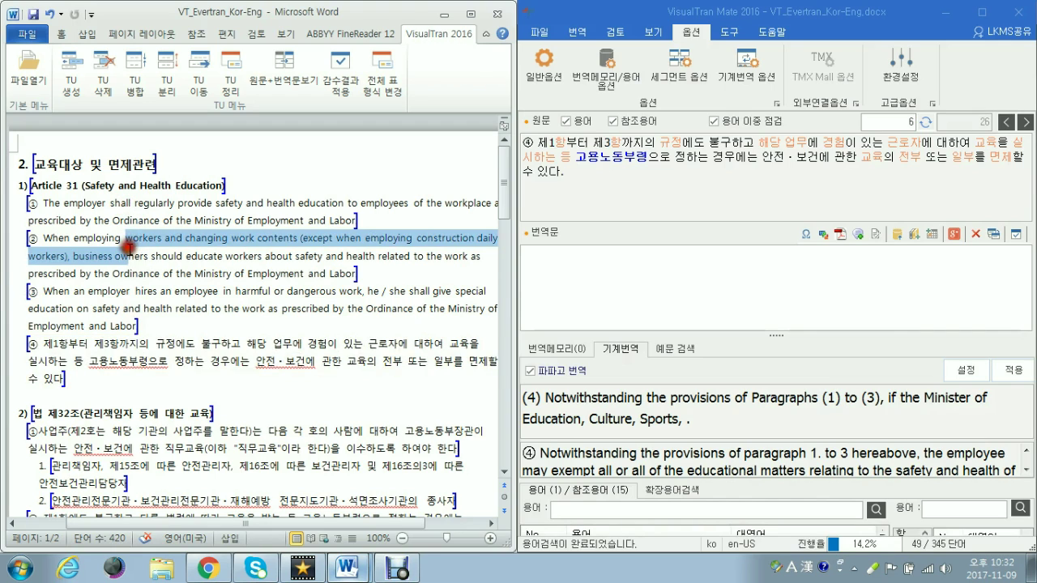
pyautogui.click(118, 299)
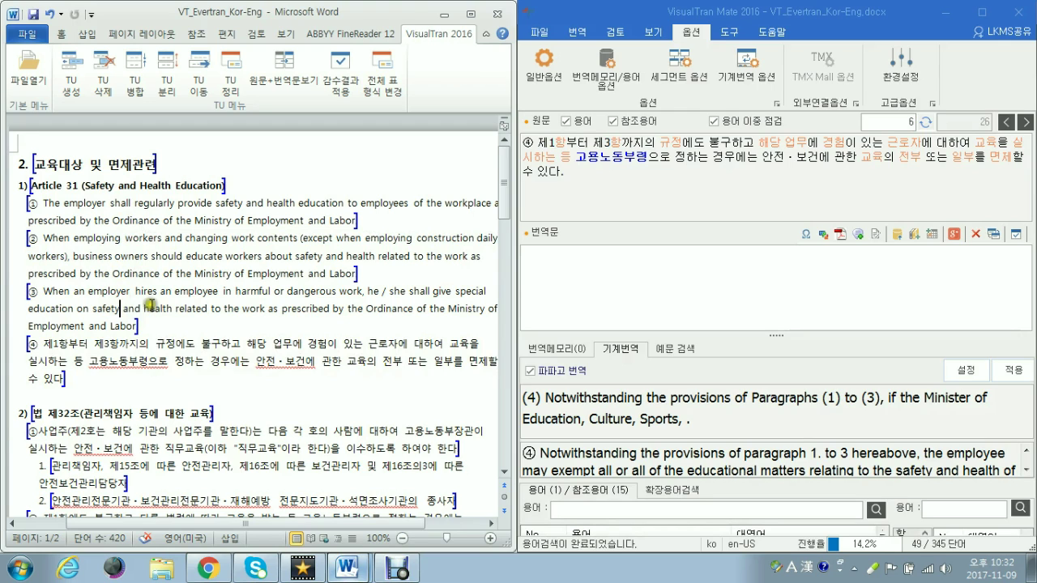
pyautogui.click(633, 509)
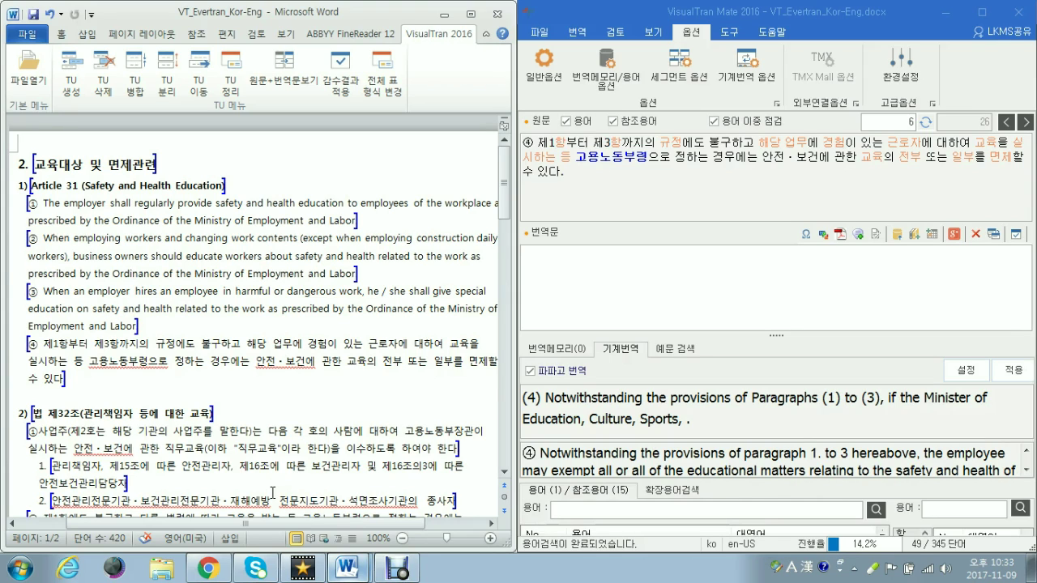
# - Reopen TU 3 and change "The employer" to "Employers" in its translation text
pyautogui.click(243, 207)
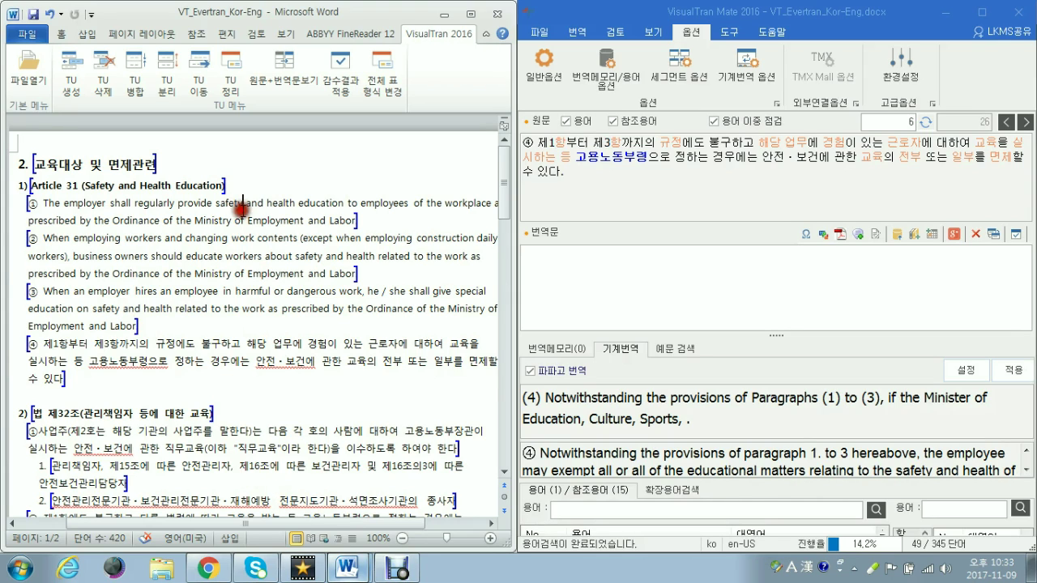
pyautogui.doubleClick(168, 204)
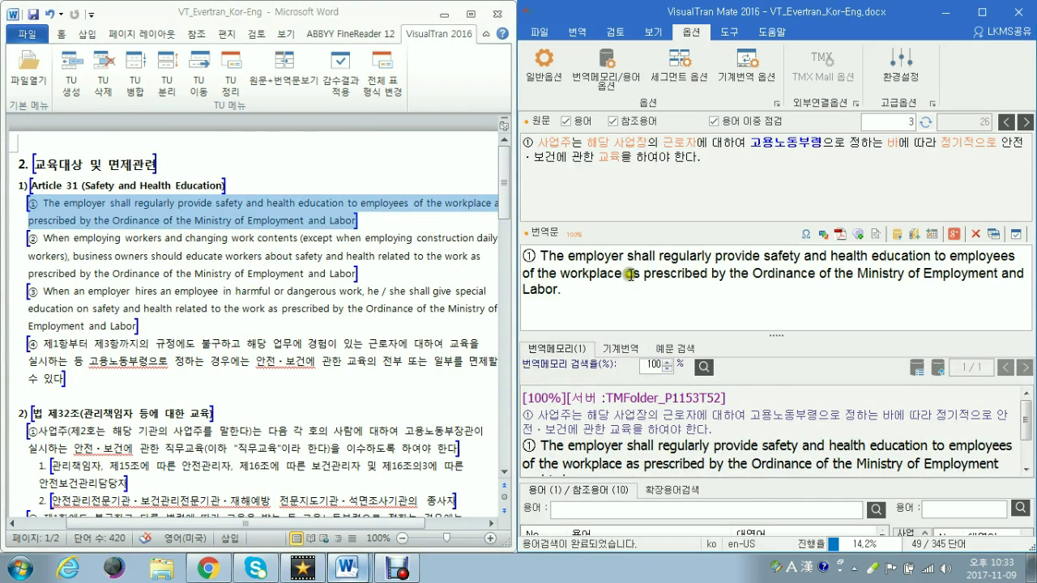
pyautogui.click(560, 255)
pyautogui.hotkey('shift', 'Left')
pyautogui.hotkey('shift', 'Left')
pyautogui.press('BackSpace')
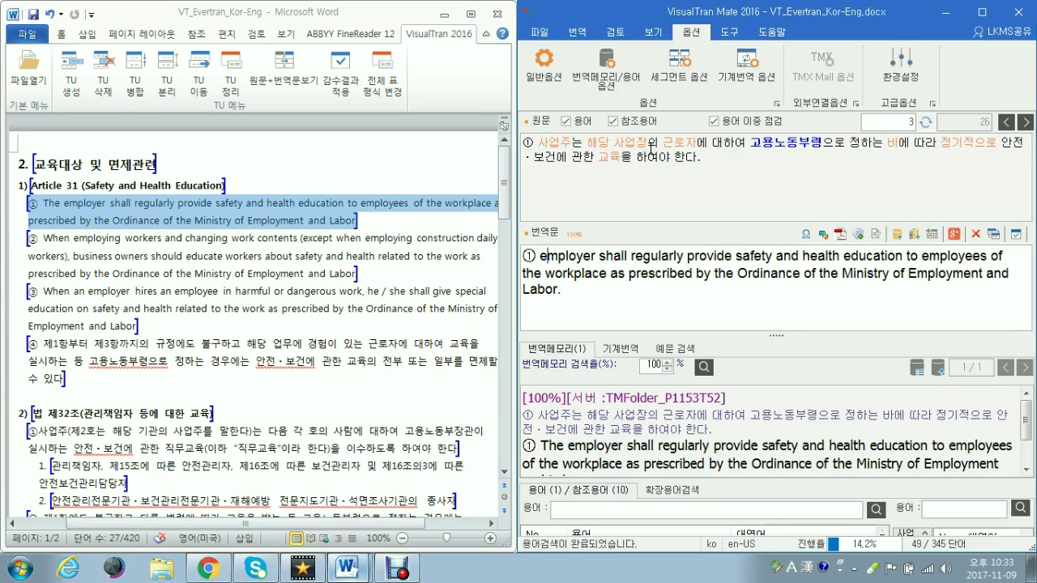
pyautogui.write('E')
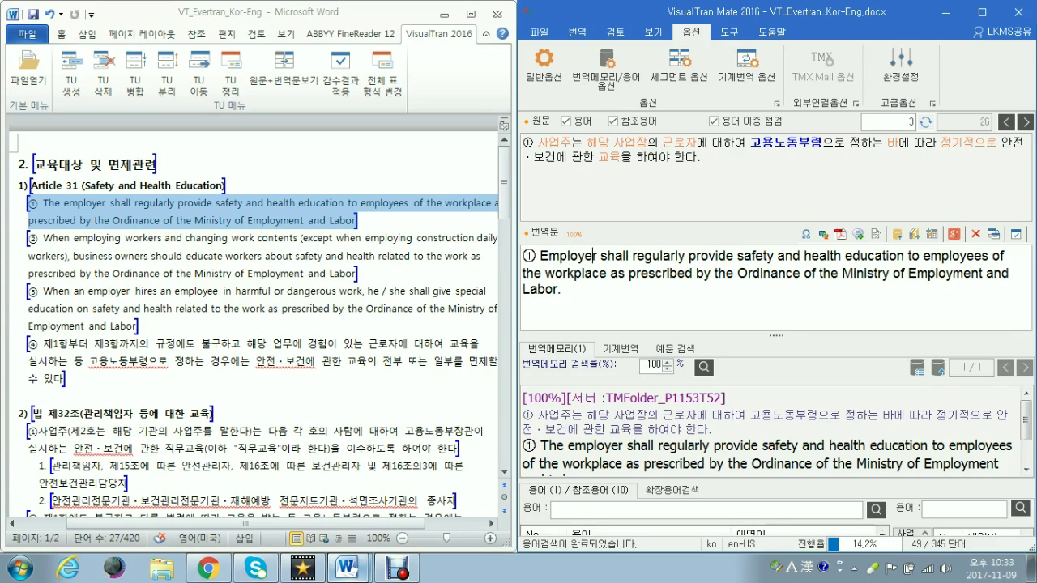
pyautogui.write('s')
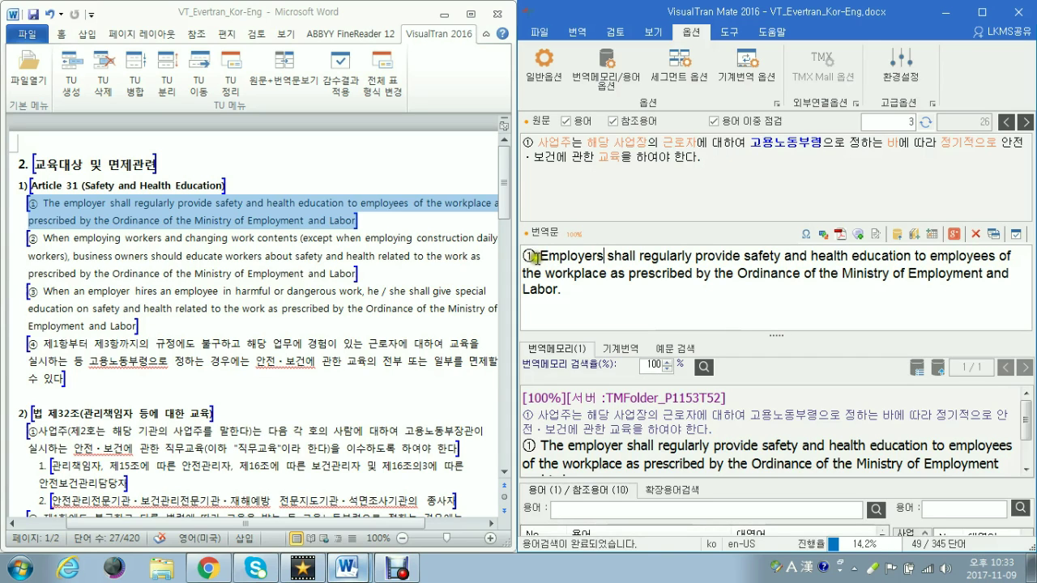
pyautogui.moveTo(529, 255); pyautogui.dragTo(570, 293)
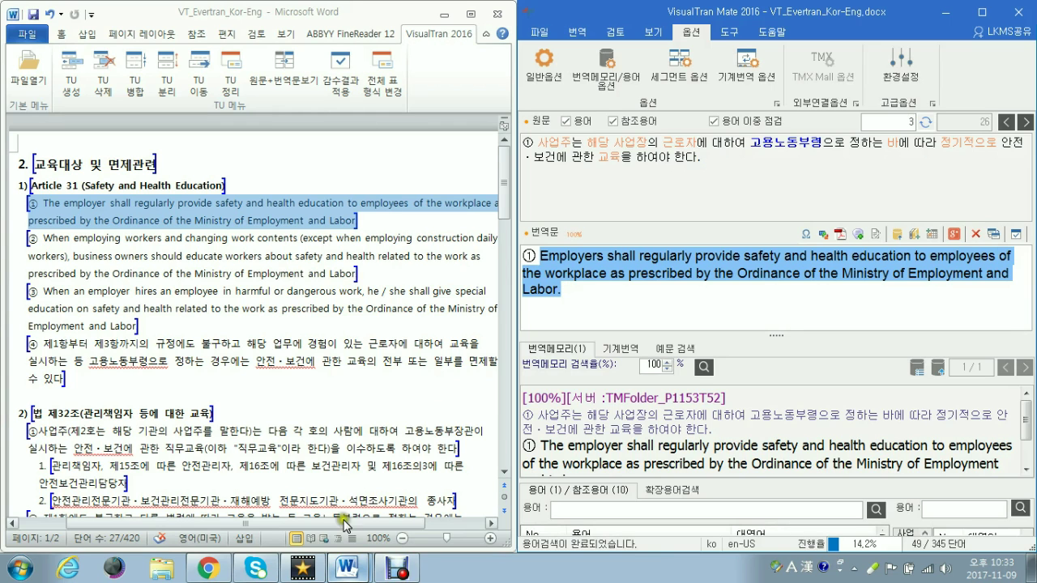
pyautogui.click(398, 569)
pyautogui.click(470, 543)
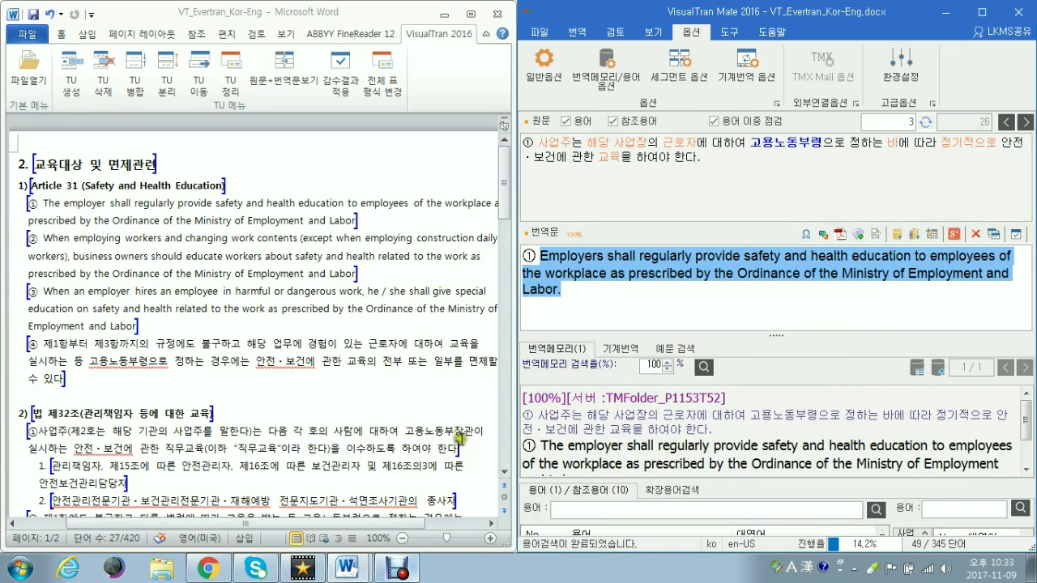
pyautogui.scroll(-15, 379, 403)
pyautogui.scroll(-4, 405, 396)
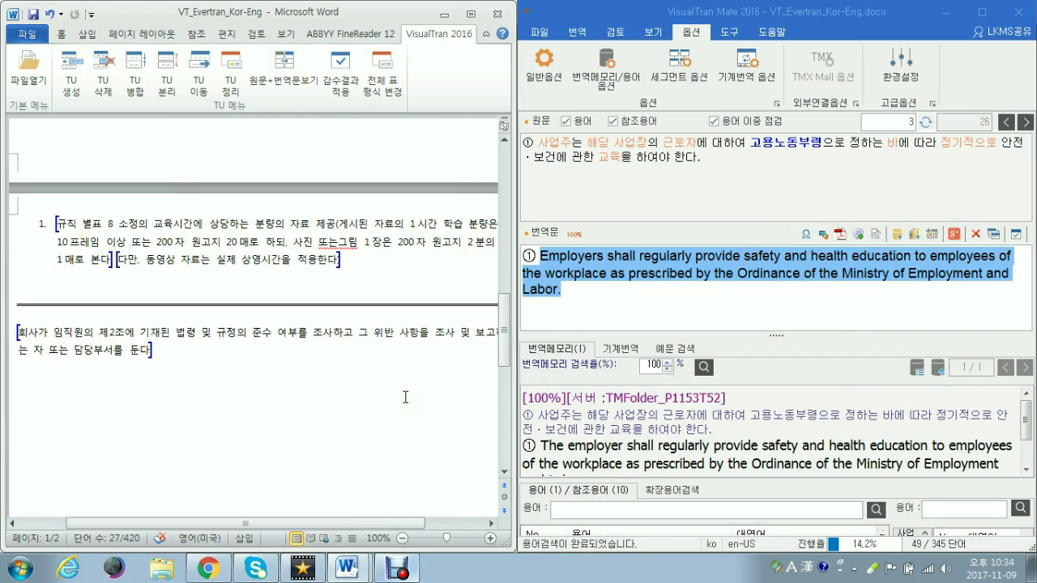
pyautogui.click(73, 336)
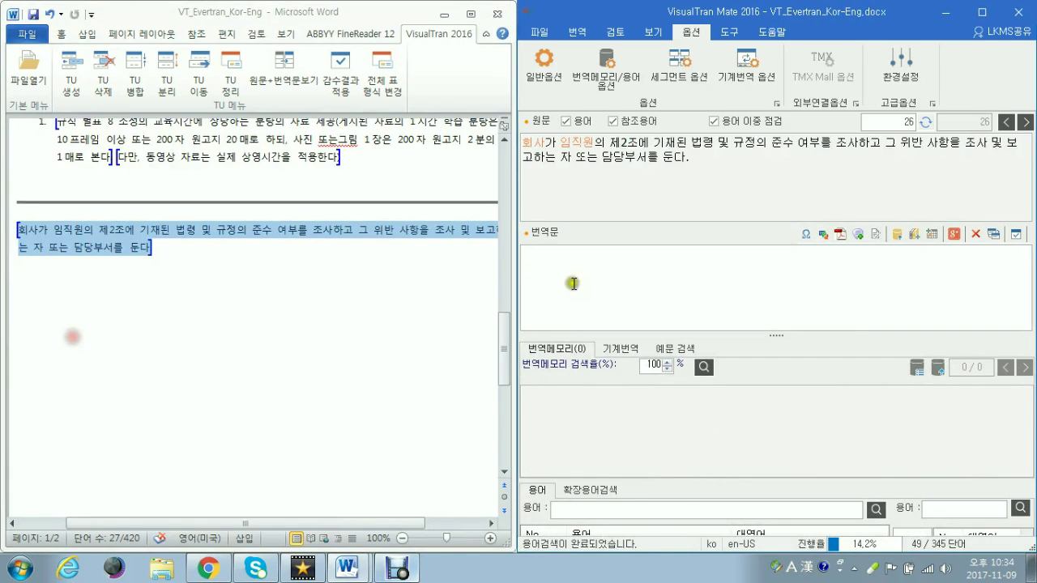
pyautogui.click(671, 272)
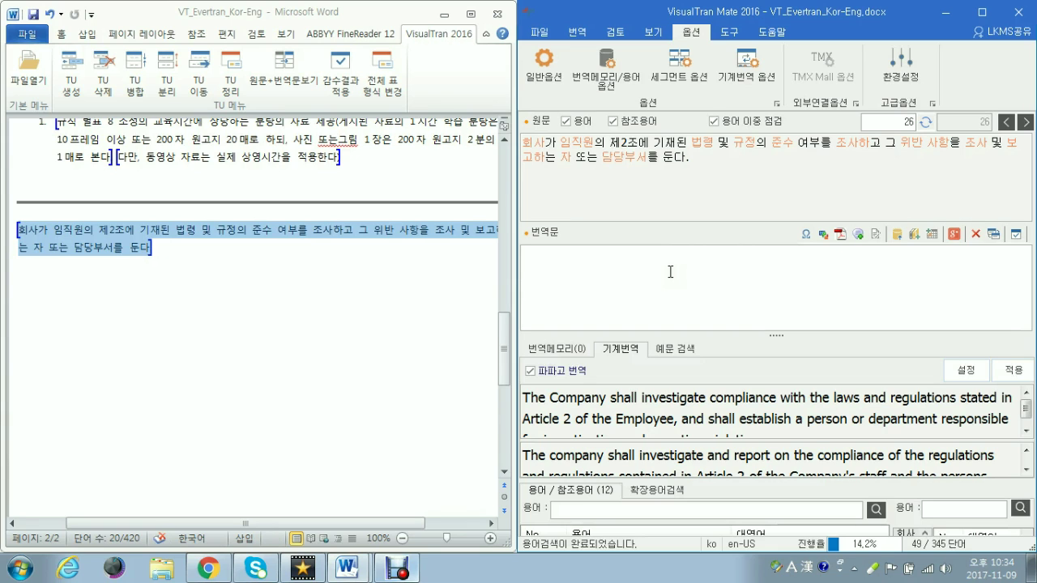
pyautogui.click(423, 343)
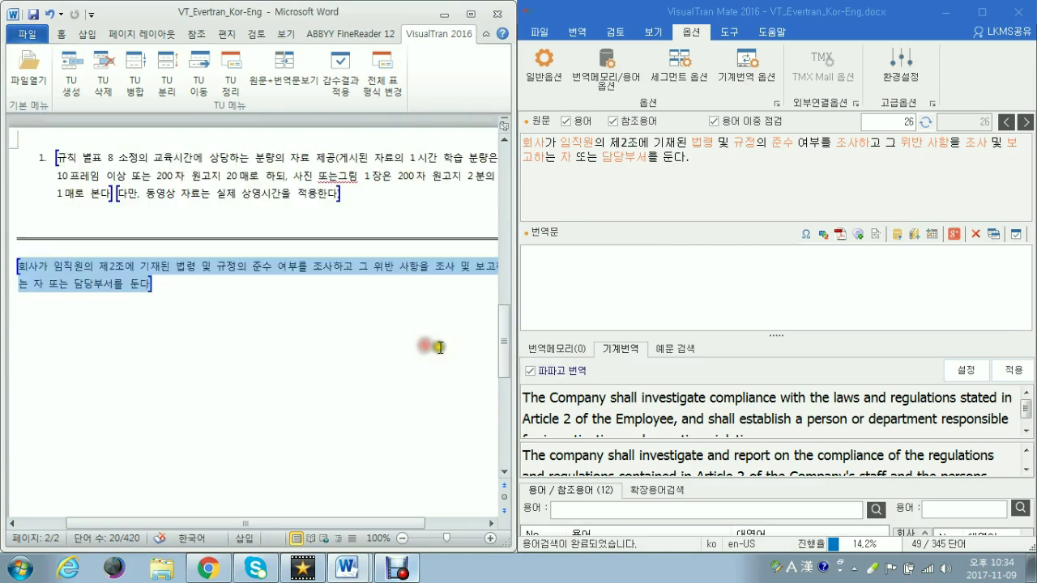
pyautogui.scroll(10, 452, 345)
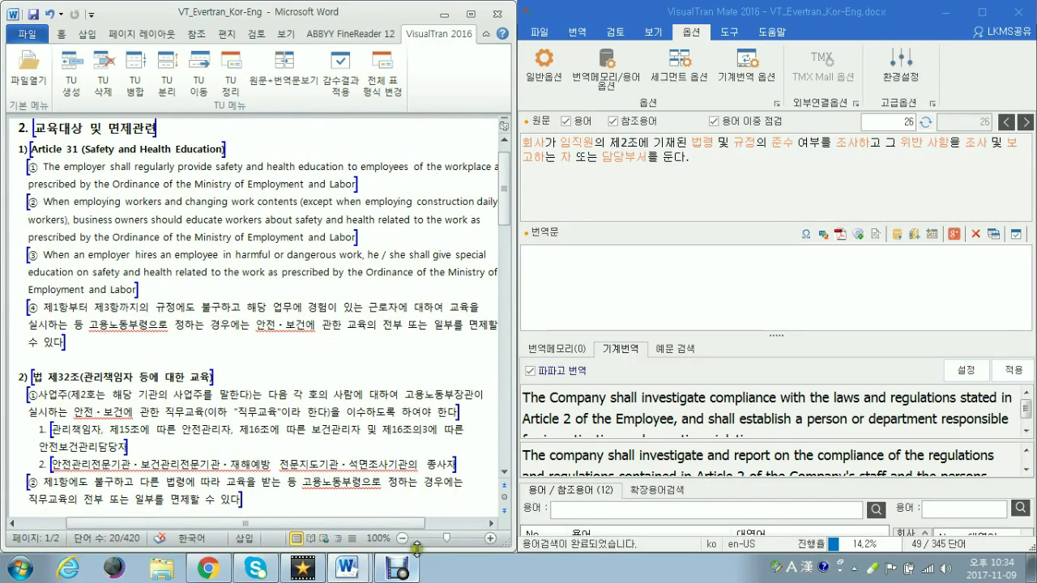
pyautogui.click(398, 567)
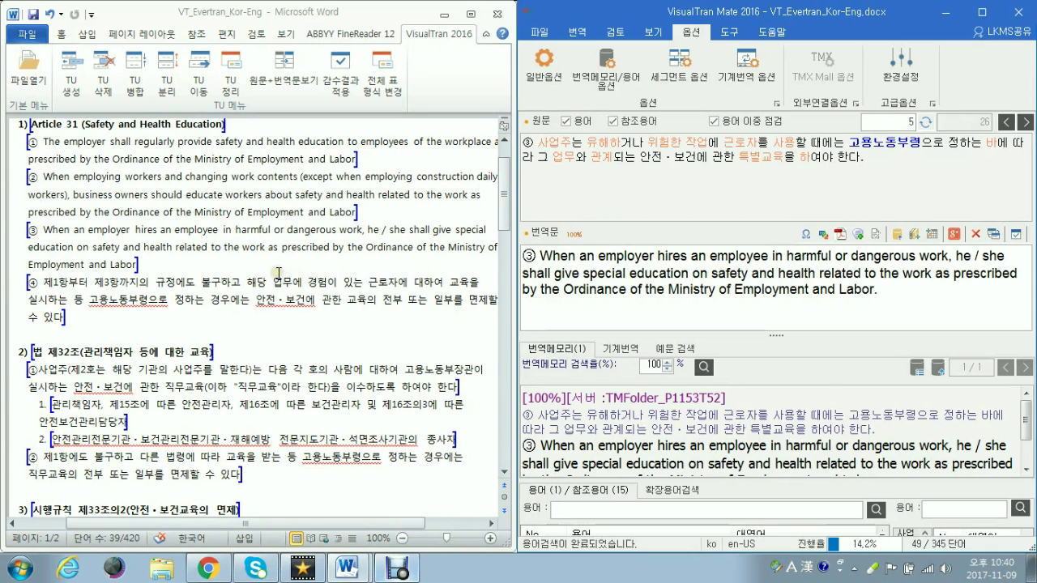
# - Open TU 26, the last sentence of the document, and send its source text to Google Translate
pyautogui.click(281, 258)
pyautogui.scroll(-15, 259, 276)
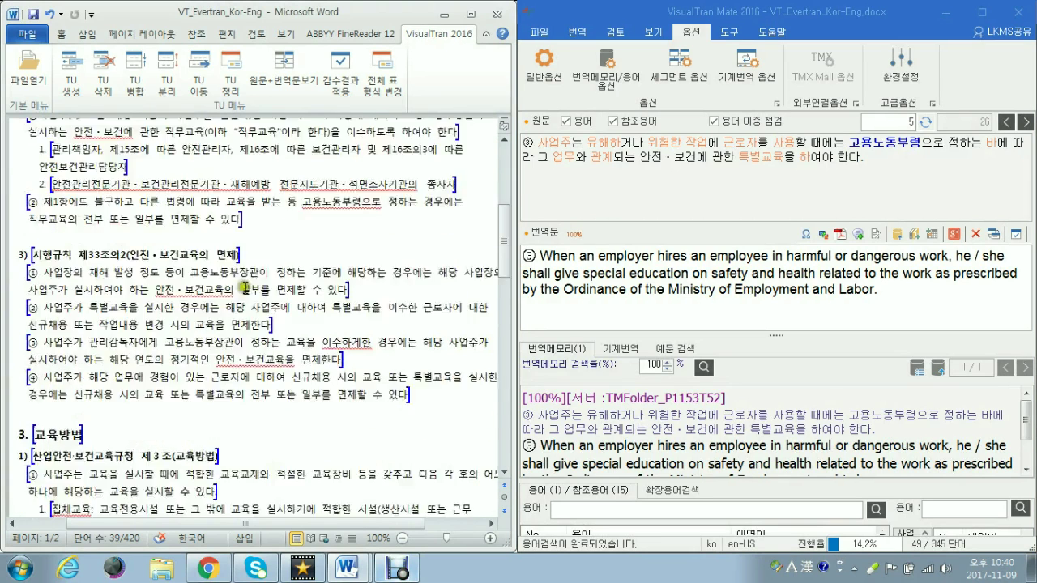
pyautogui.scroll(-2, 245, 292)
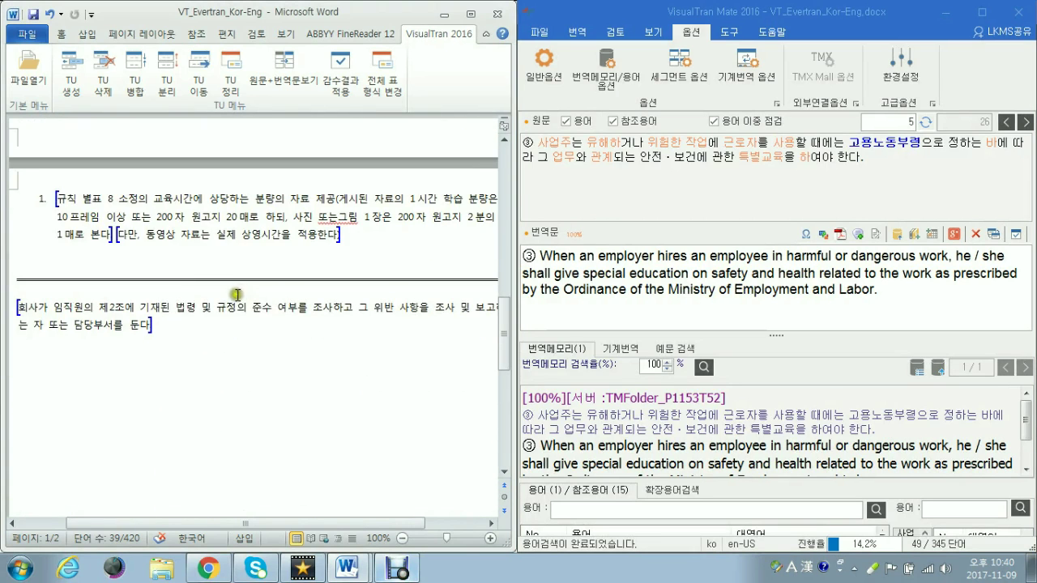
pyautogui.click(134, 308)
pyautogui.click(568, 283)
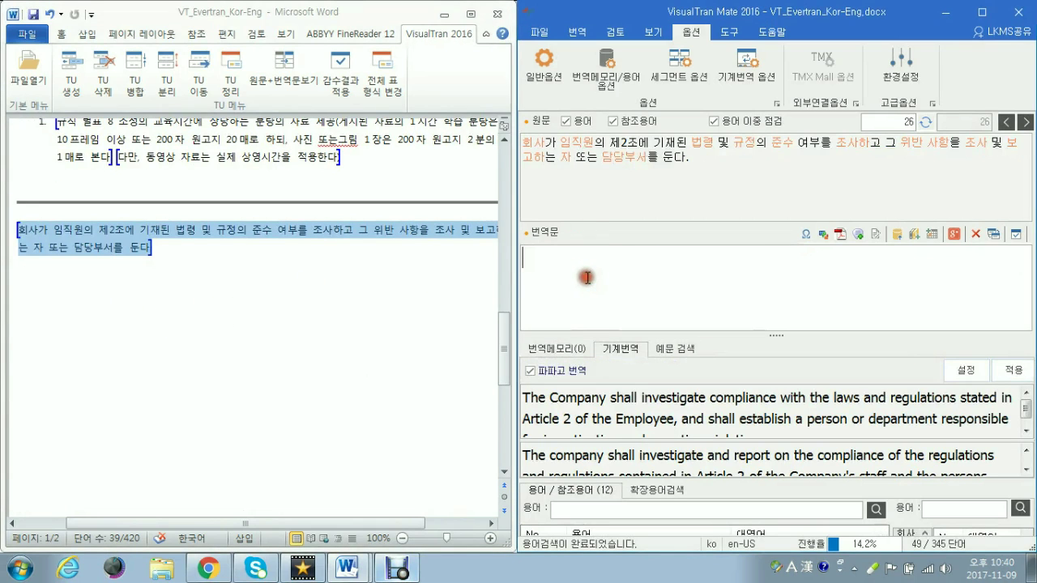
pyautogui.hotkey('ctrl', 'g')
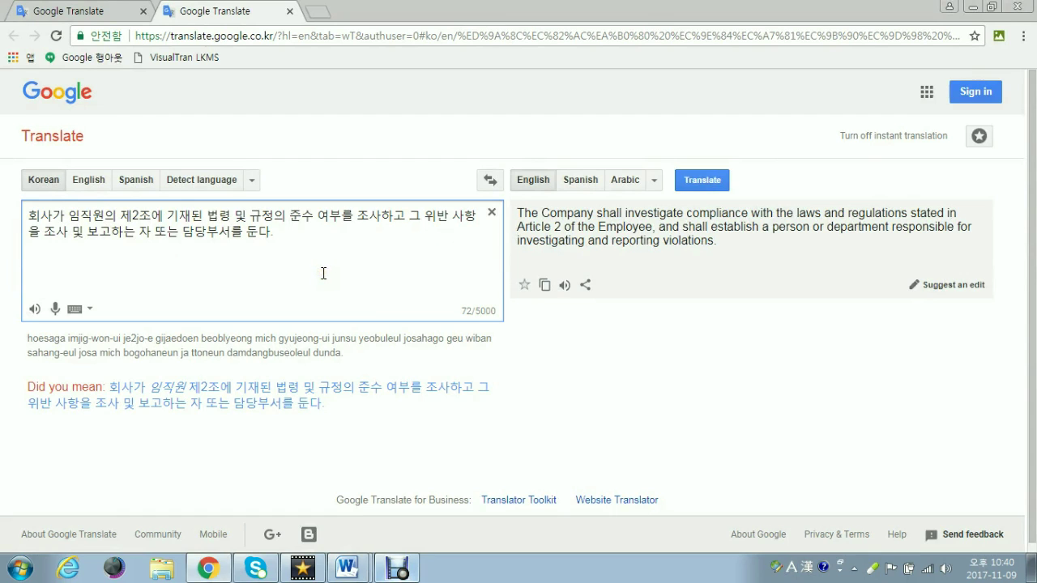
# - Compare the Korean source sentence with its English translation, examining which phrases form the main clause and which modify the person or department
pyautogui.hotkey('ctrl', 'a')
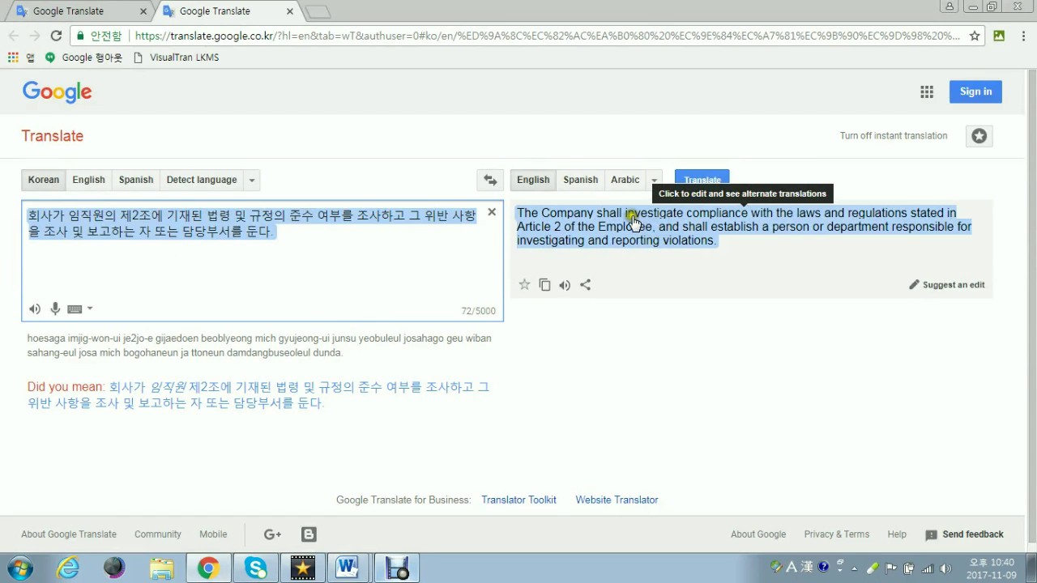
pyautogui.click(718, 234)
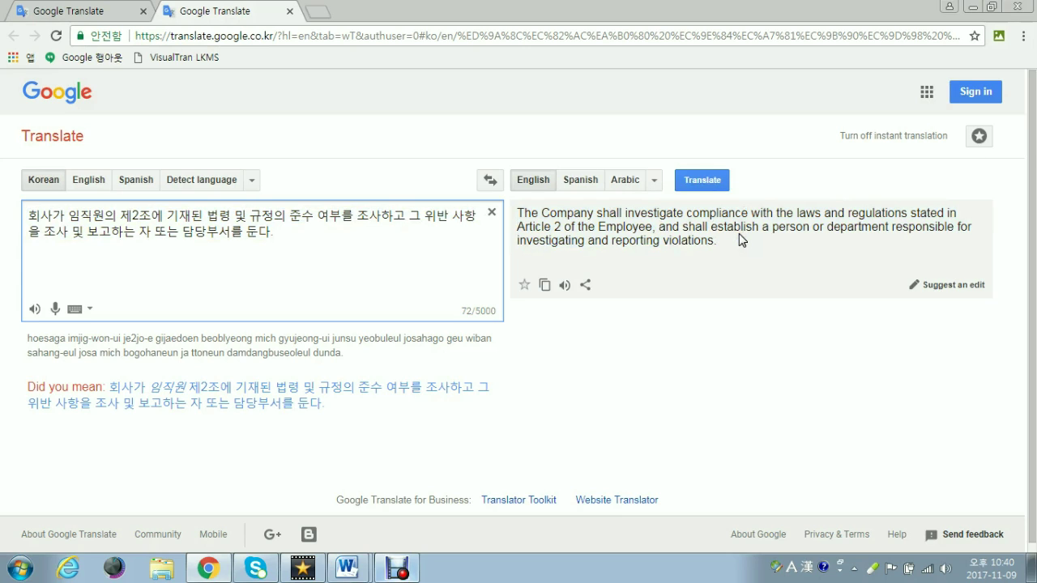
pyautogui.click(180, 286)
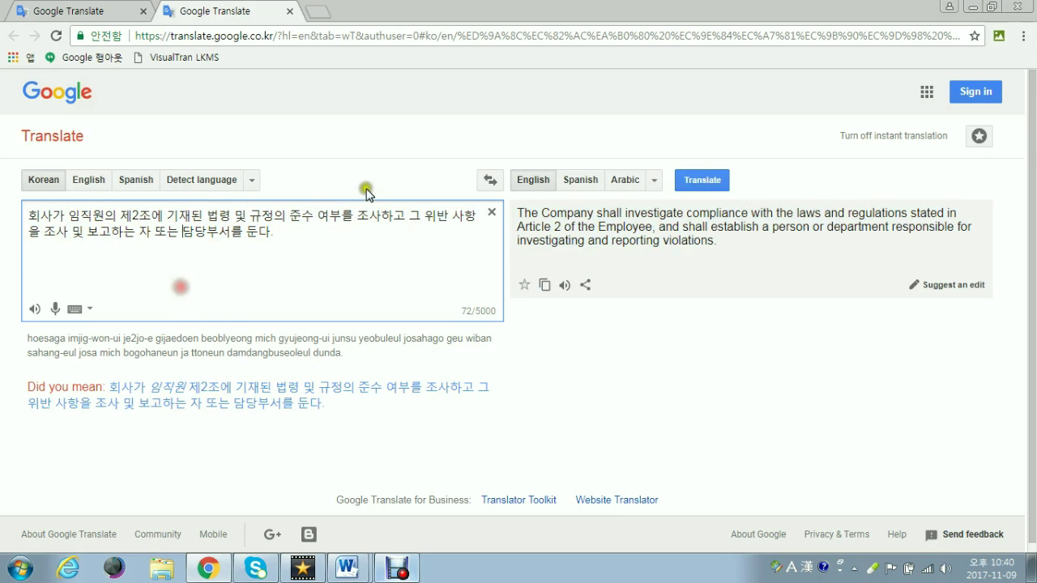
pyautogui.moveTo(294, 214); pyautogui.dragTo(397, 217)
pyautogui.click(375, 248)
pyautogui.moveTo(182, 231); pyautogui.dragTo(289, 235)
pyautogui.click(290, 233)
pyautogui.click(328, 264)
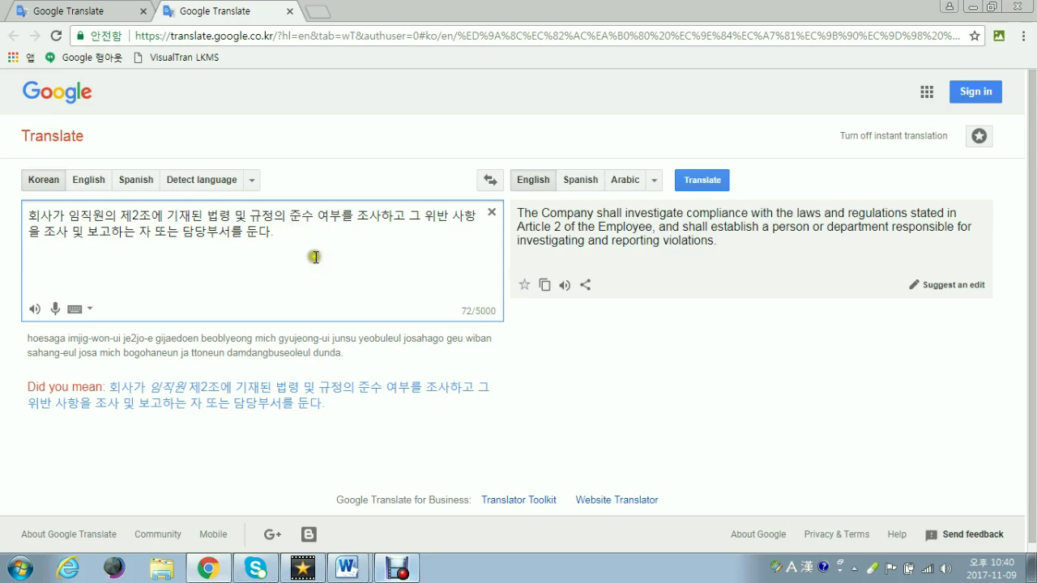
pyautogui.moveTo(244, 233); pyautogui.dragTo(285, 236)
pyautogui.click(312, 244)
# - Enclose the modifying clause from "임직원의" through "보고하는" in angle brackets < > in the Korean source text
pyautogui.click(73, 217)
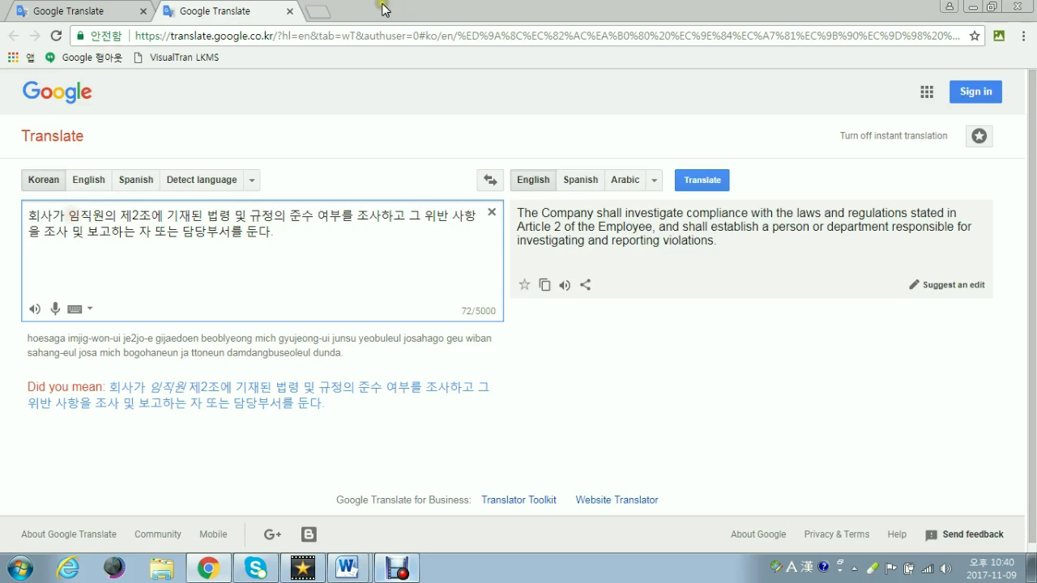
pyautogui.write('<')
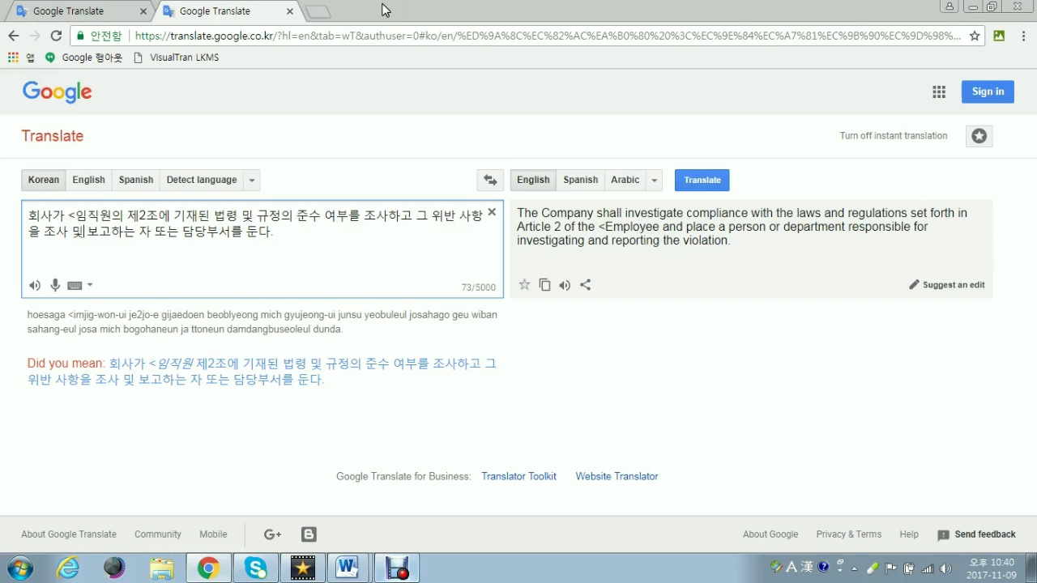
pyautogui.write('>')
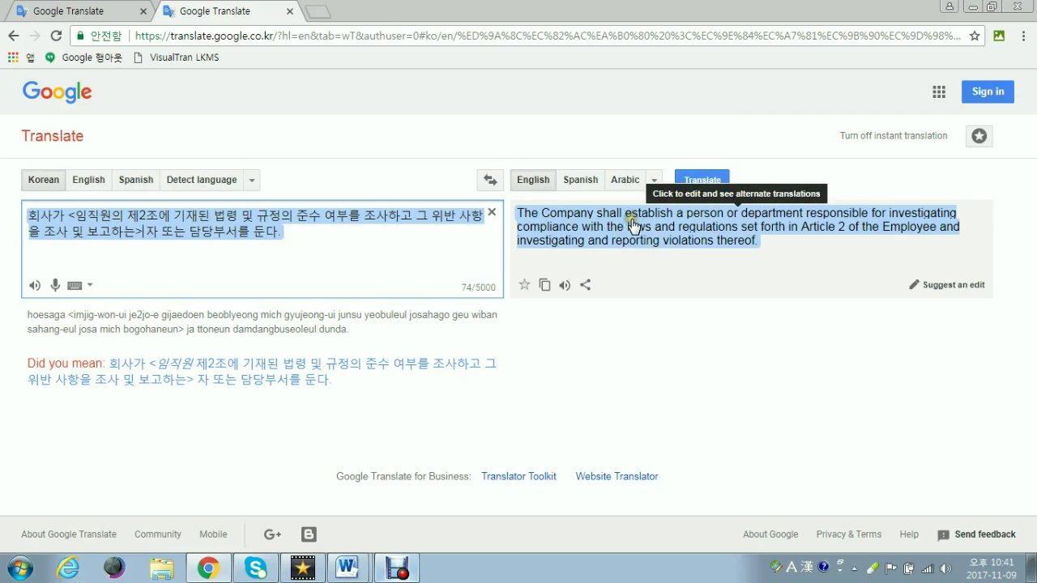
pyautogui.click(410, 247)
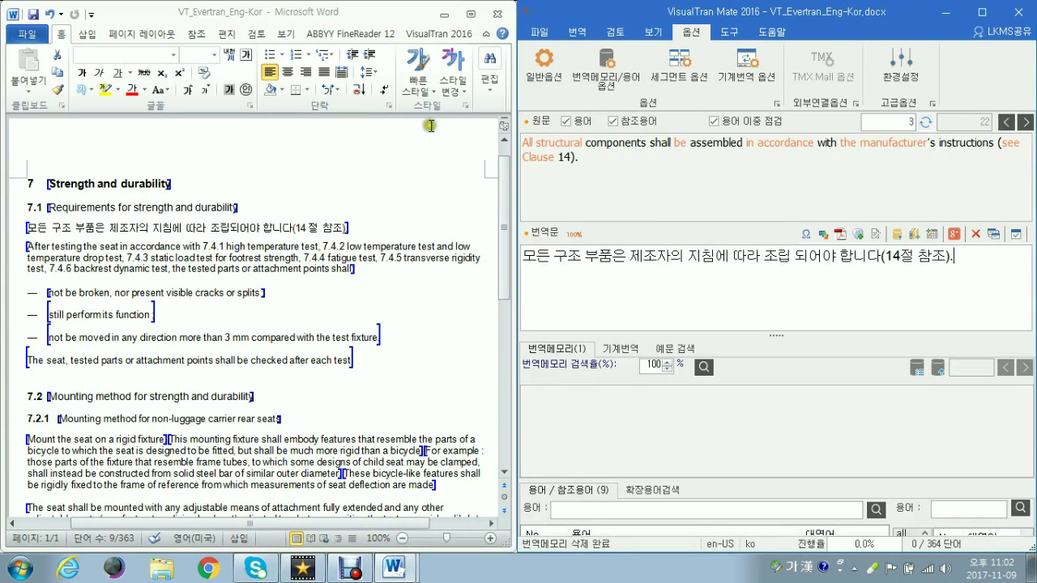
# - Confirm the machine translation options with Korean spell checking on, and replace "조립 되어야" with "조립되어야" in TU 3's translation
pyautogui.click(761, 77)
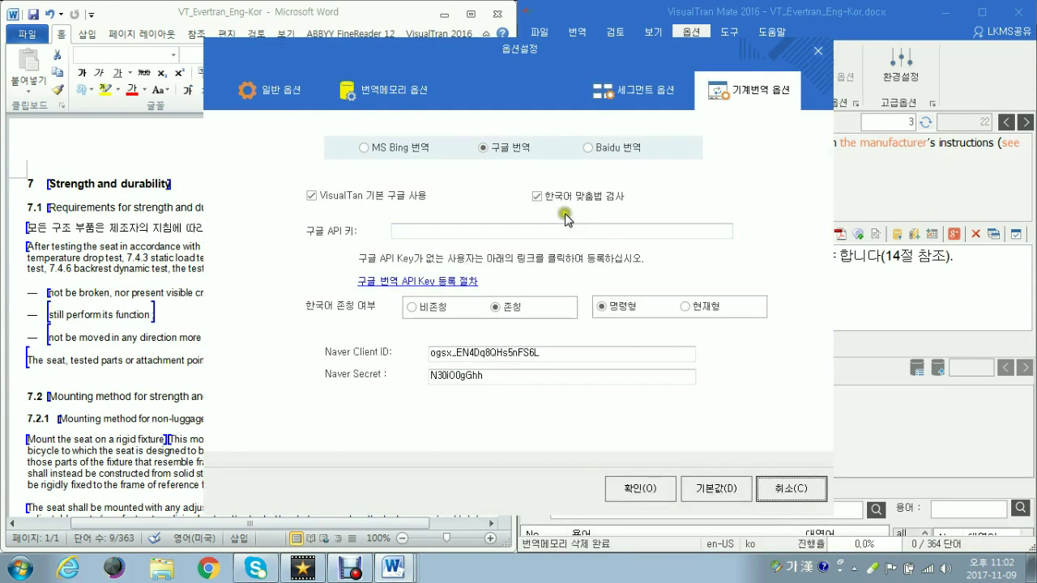
pyautogui.click(648, 491)
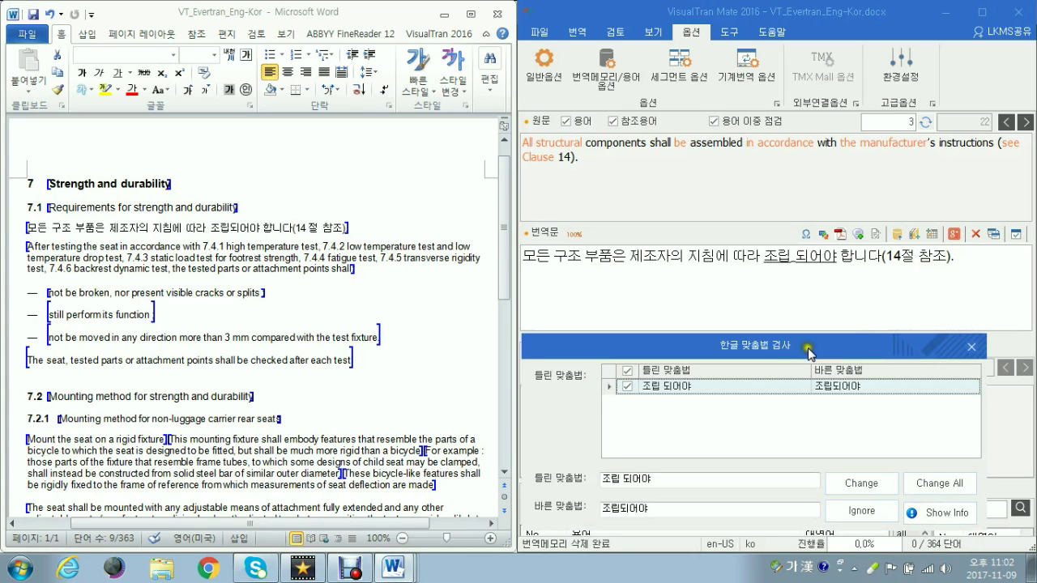
pyautogui.click(846, 492)
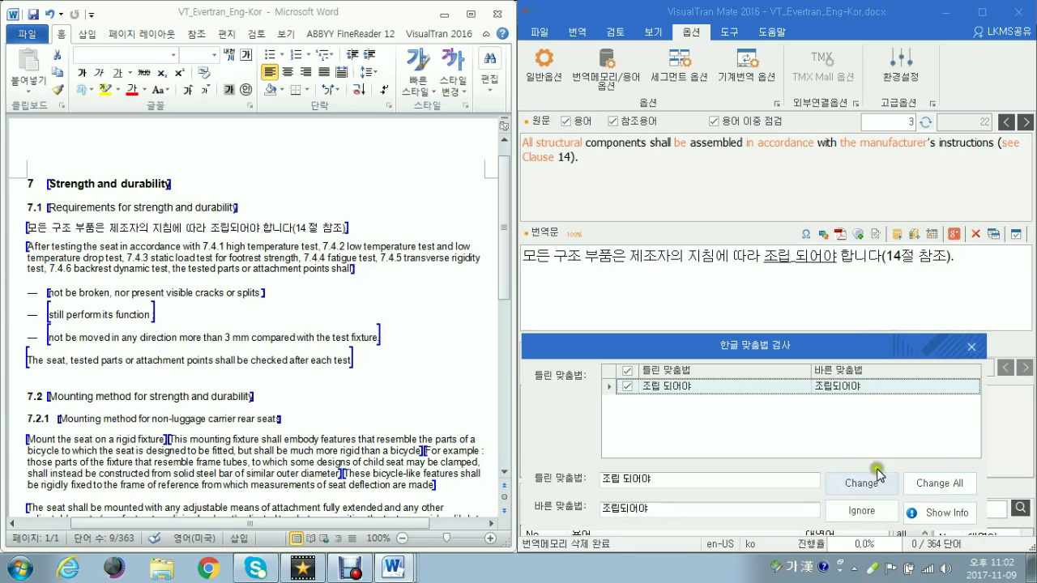
pyautogui.click(916, 483)
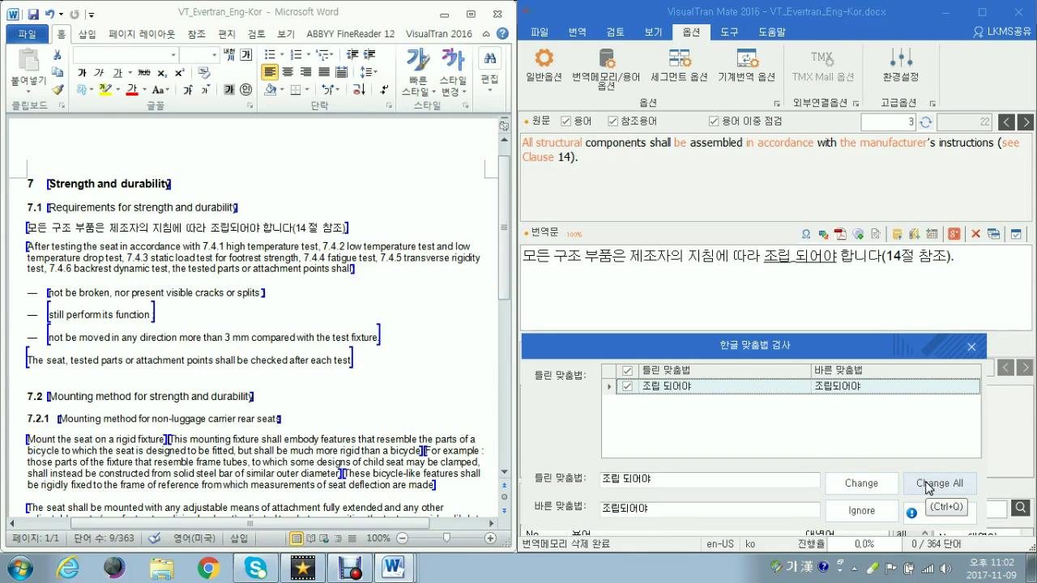
pyautogui.click(862, 513)
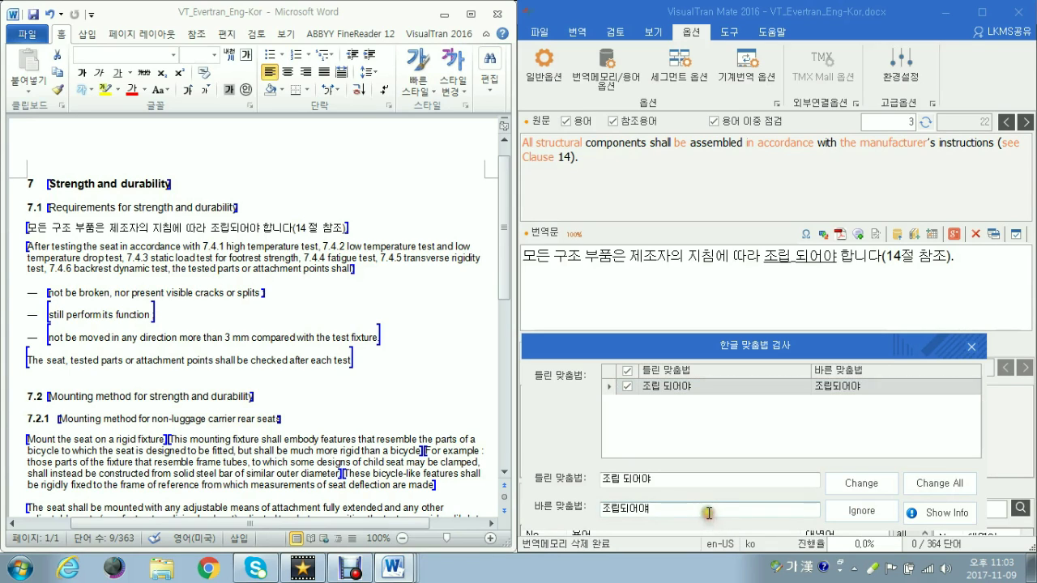
pyautogui.moveTo(706, 511); pyautogui.dragTo(590, 507)
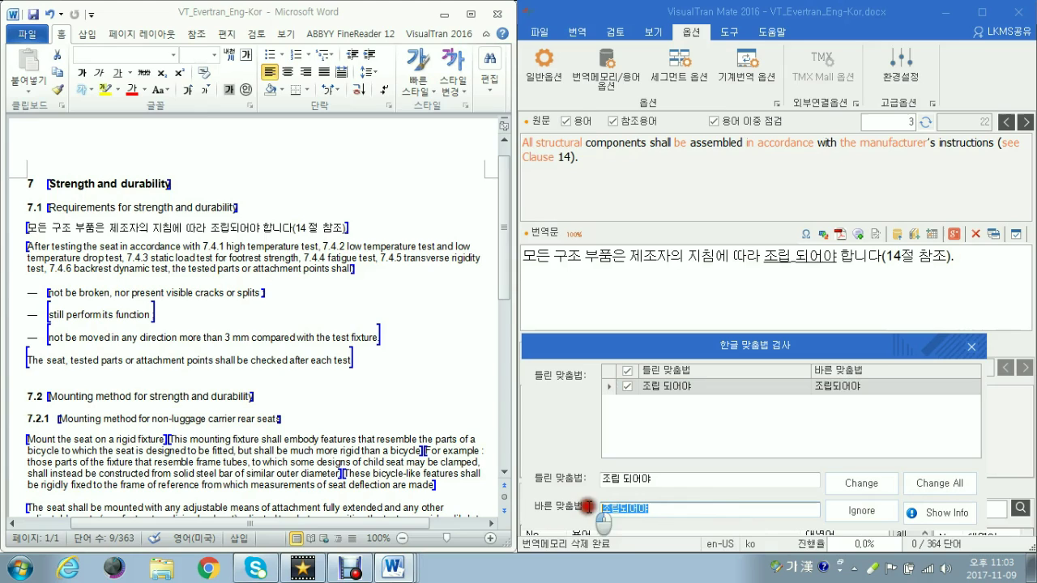
pyautogui.click(678, 505)
pyautogui.click(835, 490)
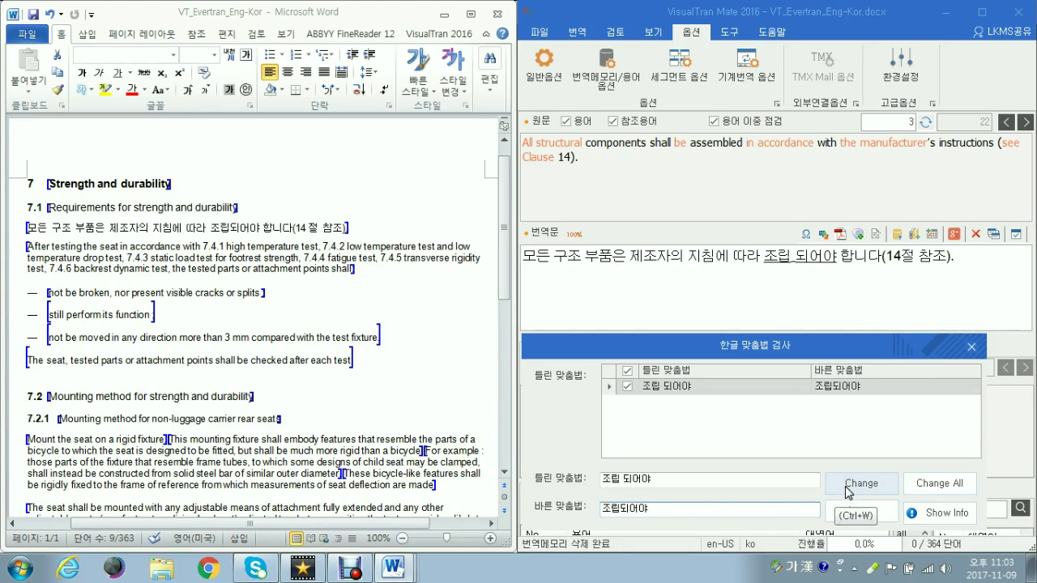
pyautogui.click(826, 372)
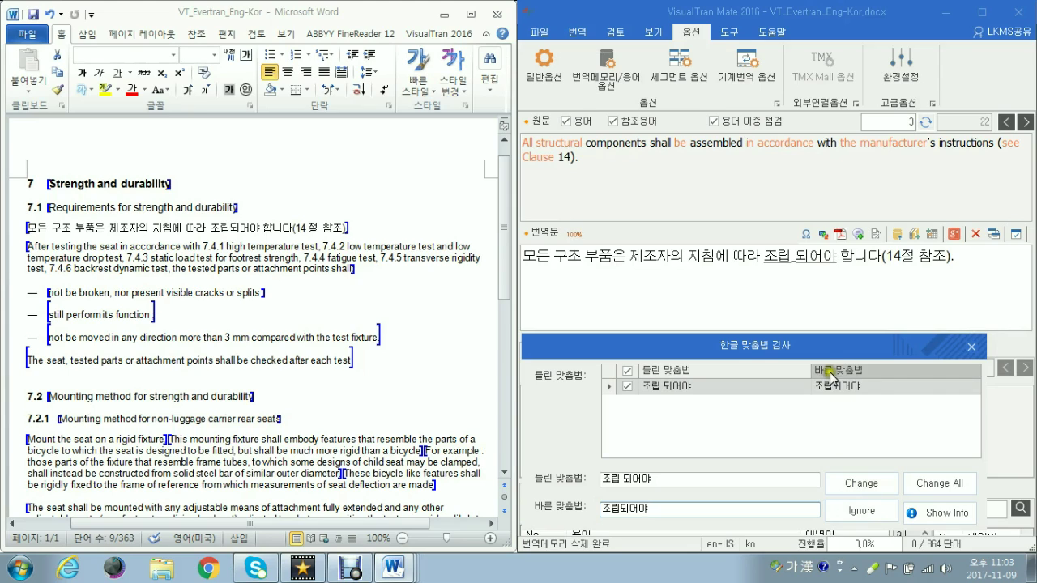
pyautogui.click(883, 390)
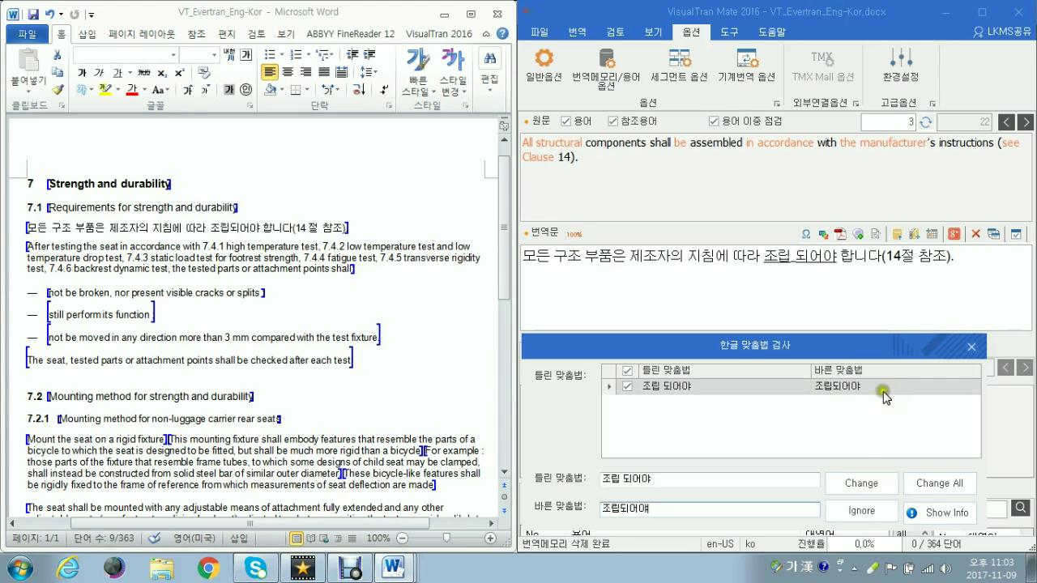
pyautogui.click(859, 485)
pyautogui.click(848, 486)
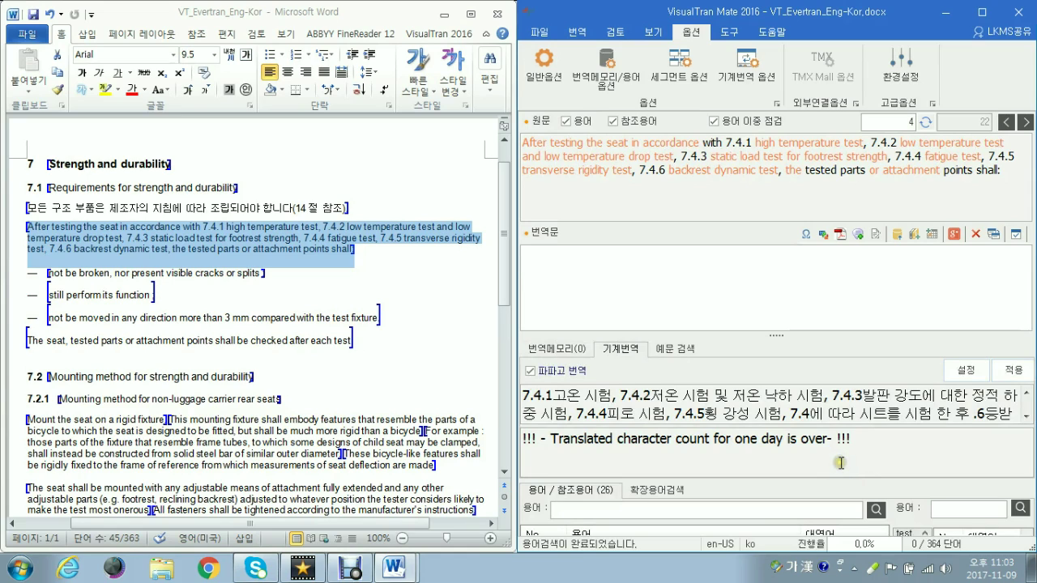
pyautogui.click(840, 461)
# - Turn off Korean spell checking in the machine translation options
pyautogui.click(743, 71)
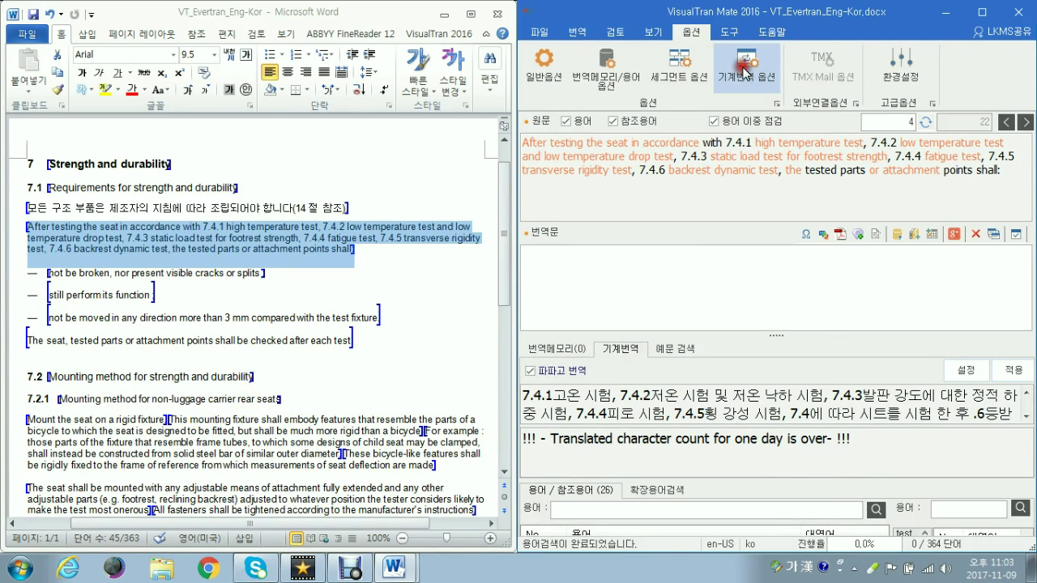
pyautogui.click(543, 198)
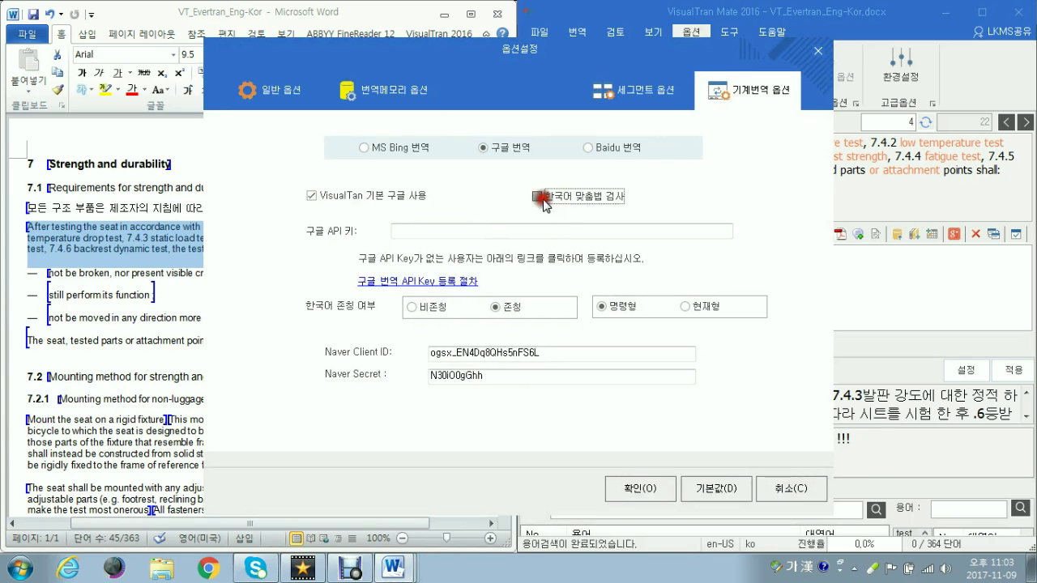
pyautogui.click(657, 489)
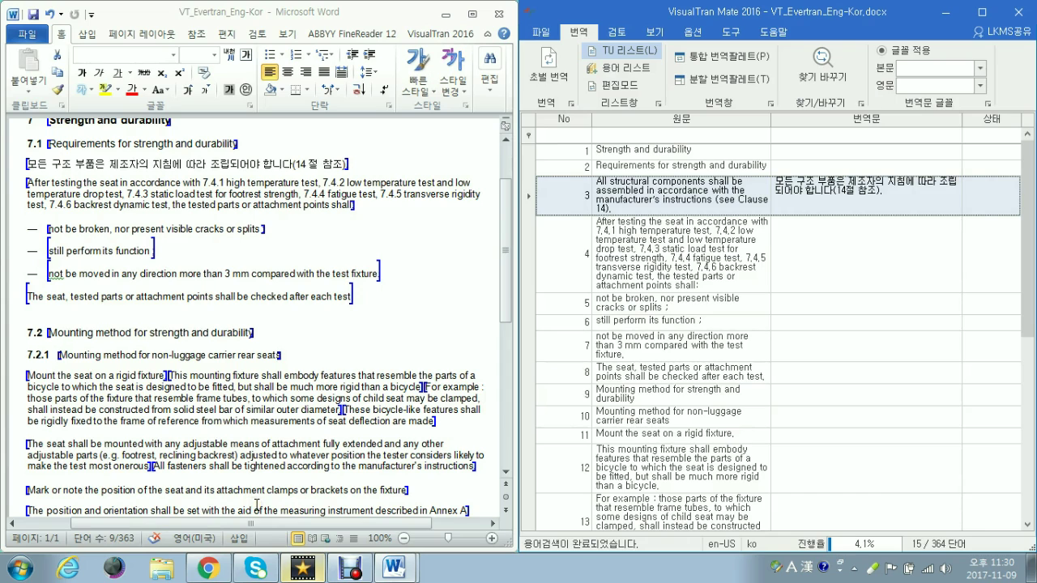
# - Start saving the TR file and run the translation verification with all QA items selected
pyautogui.click(541, 31)
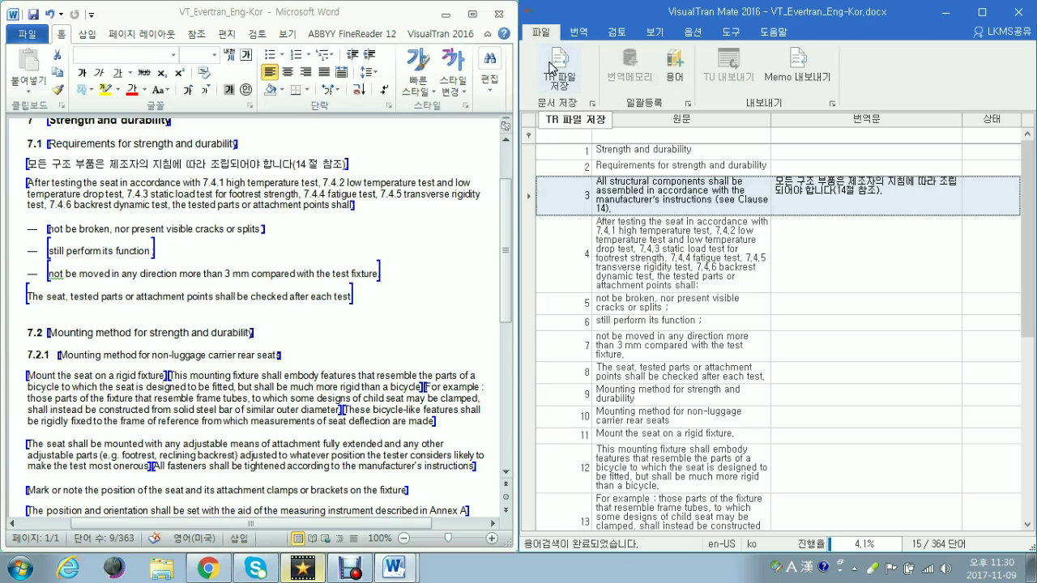
pyautogui.click(551, 68)
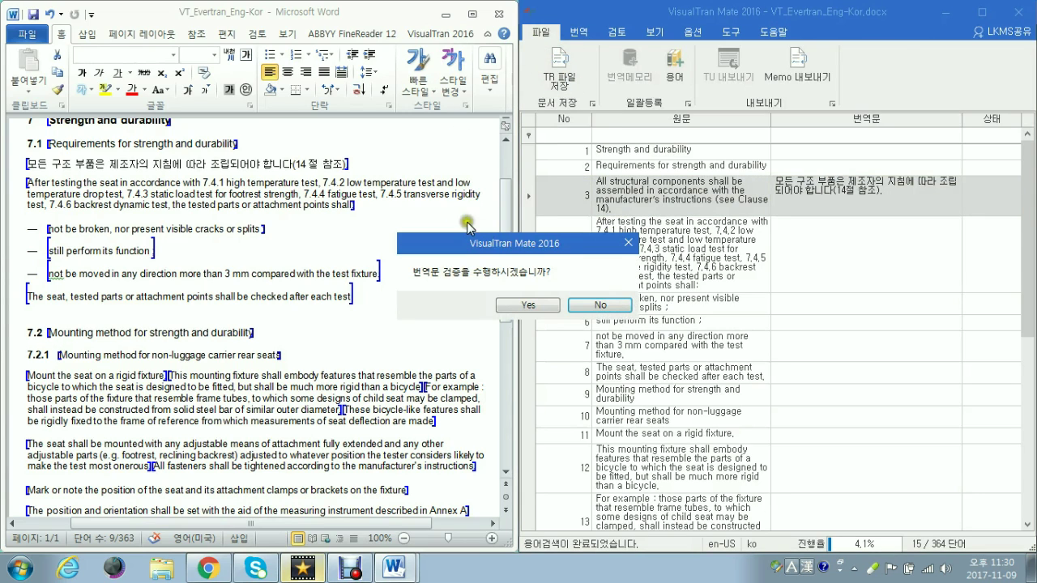
pyautogui.click(528, 306)
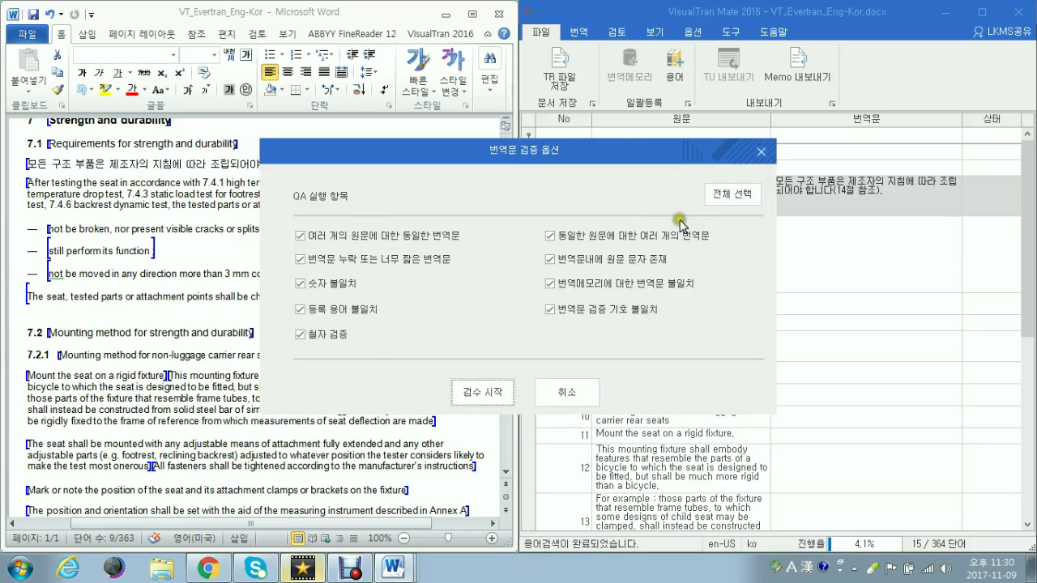
pyautogui.click(486, 387)
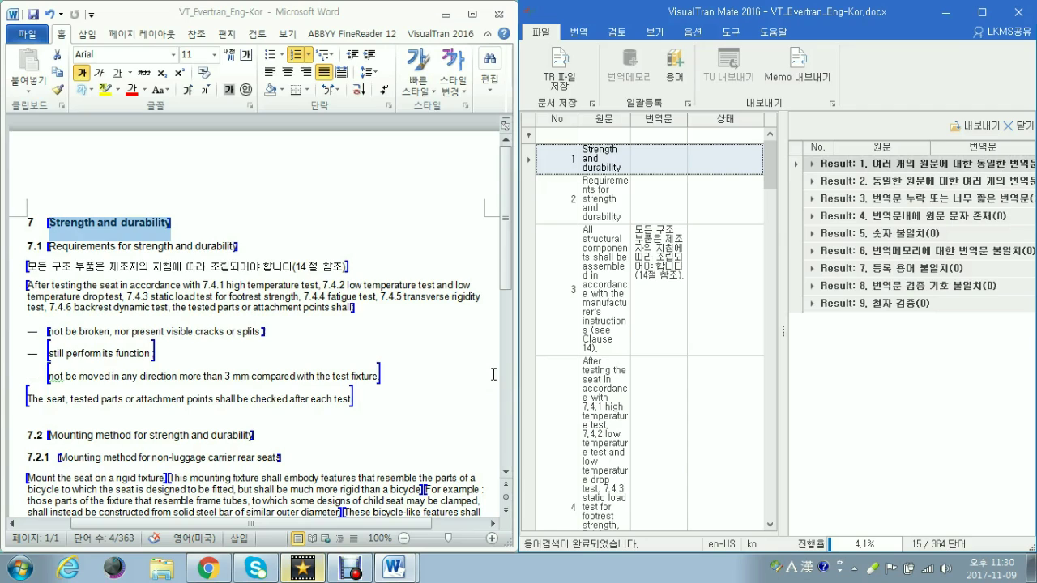
# - Review the QA results for missing or too-short translations and open TU 1 "Strength and durability" from that list in the translation editor
pyautogui.click(946, 199)
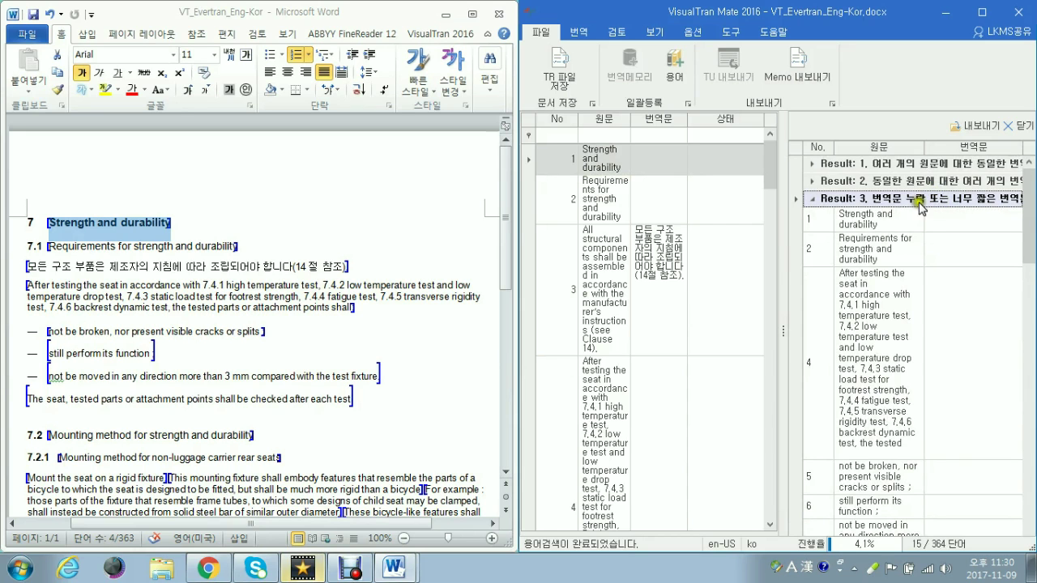
pyautogui.scroll(-5, 884, 229)
pyautogui.scroll(-5, 884, 229)
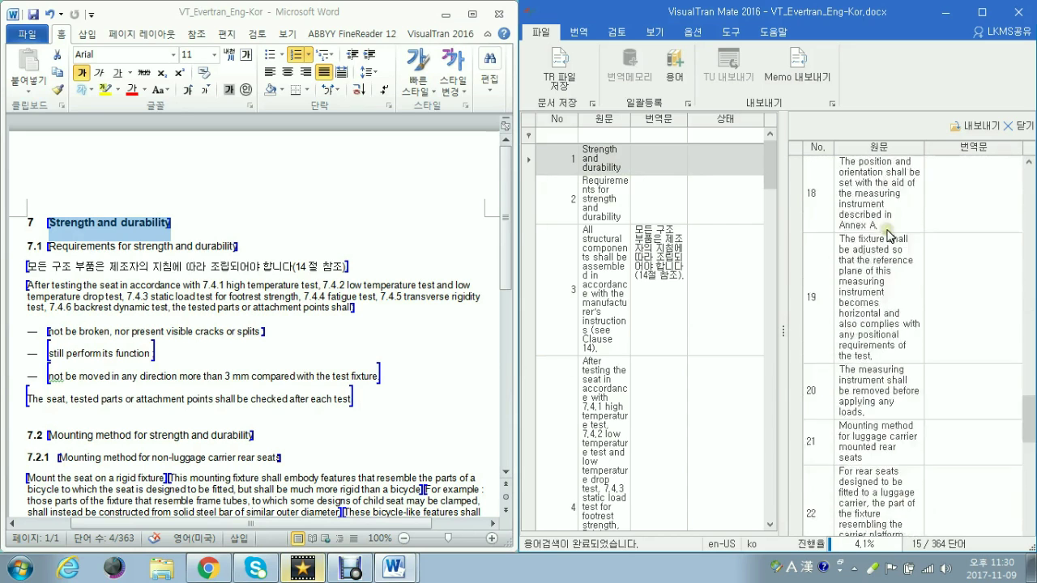
pyautogui.scroll(3, 883, 276)
pyautogui.scroll(6, 887, 334)
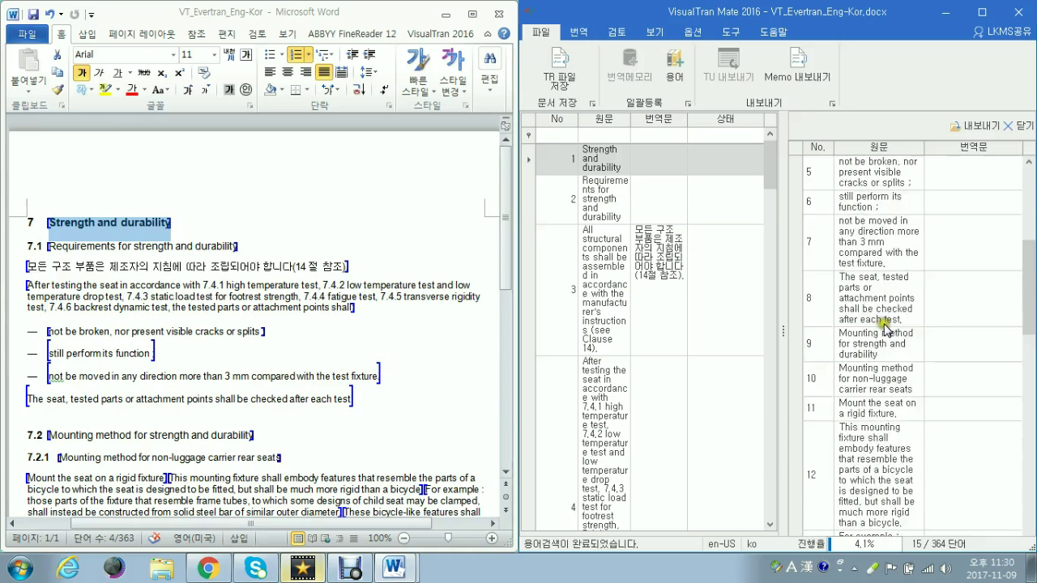
pyautogui.click(882, 218)
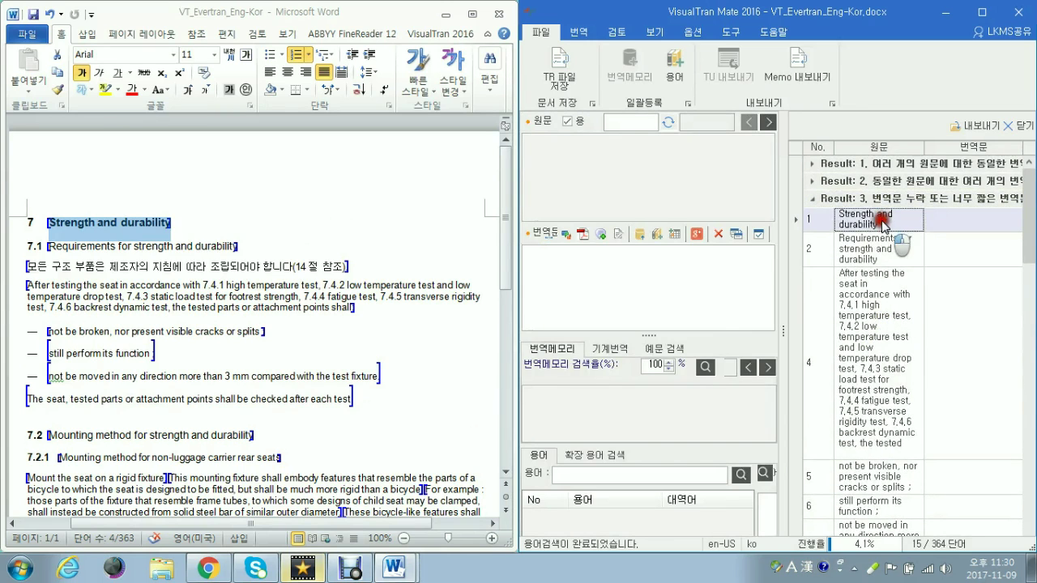
pyautogui.click(624, 276)
pyautogui.click(580, 279)
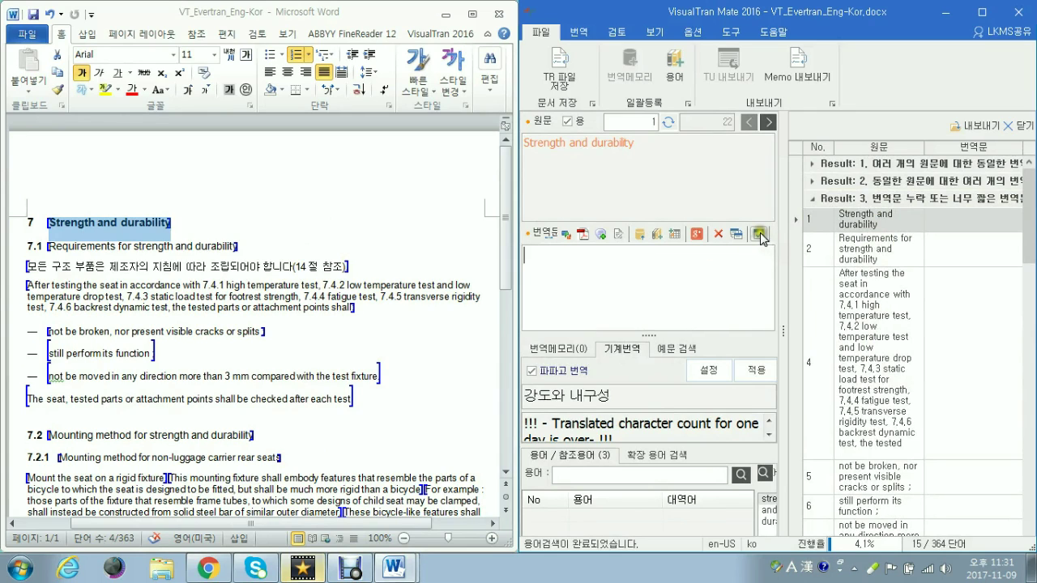
pyautogui.click(720, 369)
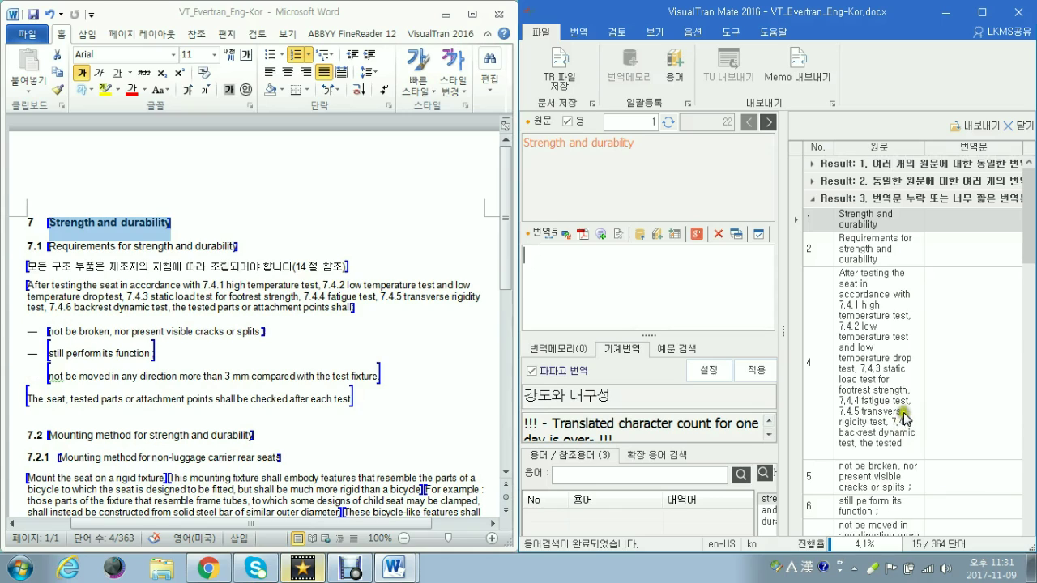
# - Save the TR file without verification and run the document clean-up, keeping the source text in 남색 (indigo)
pyautogui.click(551, 81)
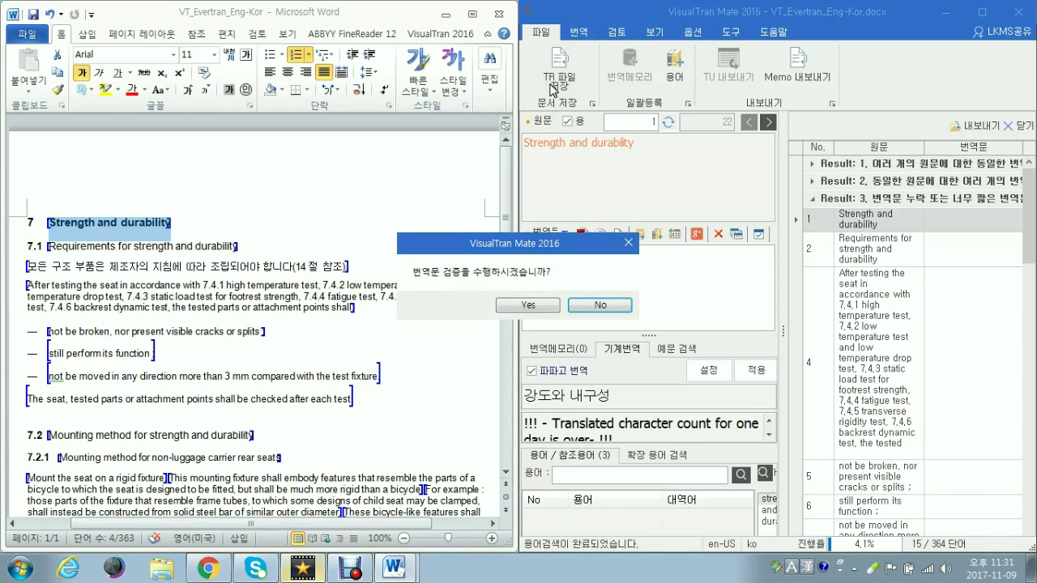
pyautogui.click(622, 304)
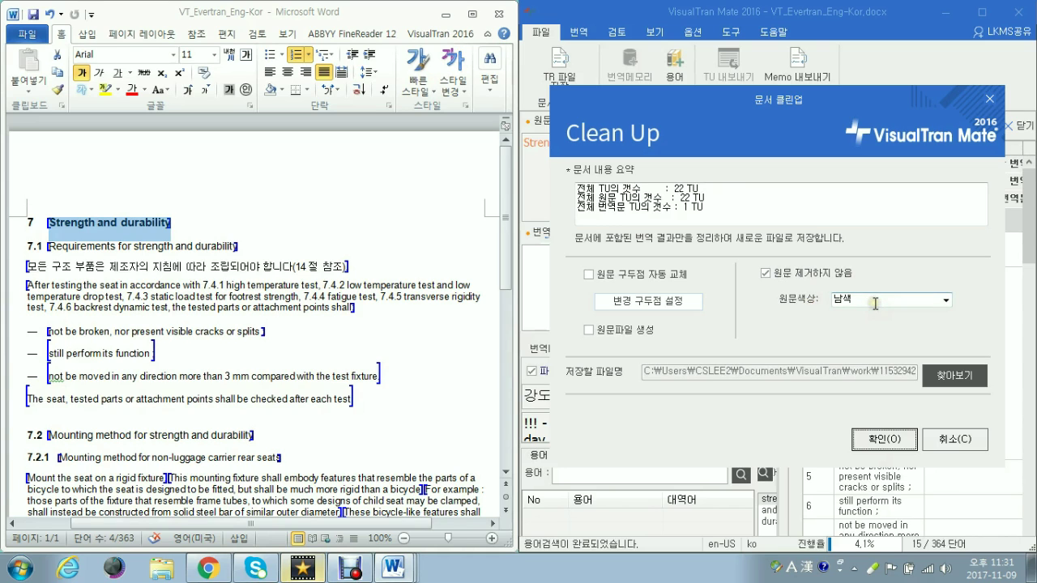
pyautogui.click(872, 441)
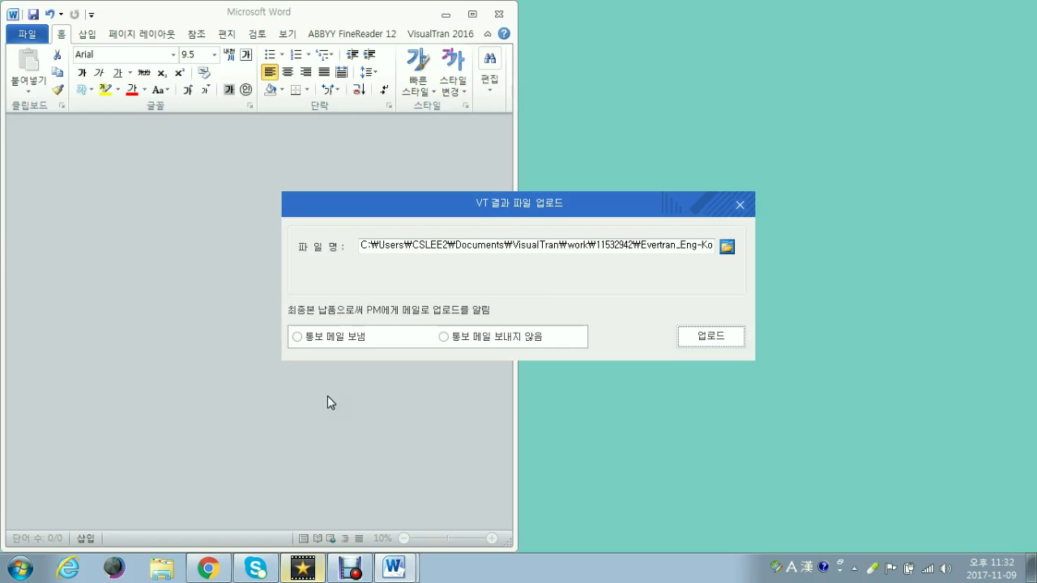
# - Upload the Korean translation Evertran_Eng-Kor(한국어 번역본).docx as the final delivery, sending and confirming the notification mail to the PM
pyautogui.click(308, 342)
pyautogui.click(302, 337)
pyautogui.click(704, 334)
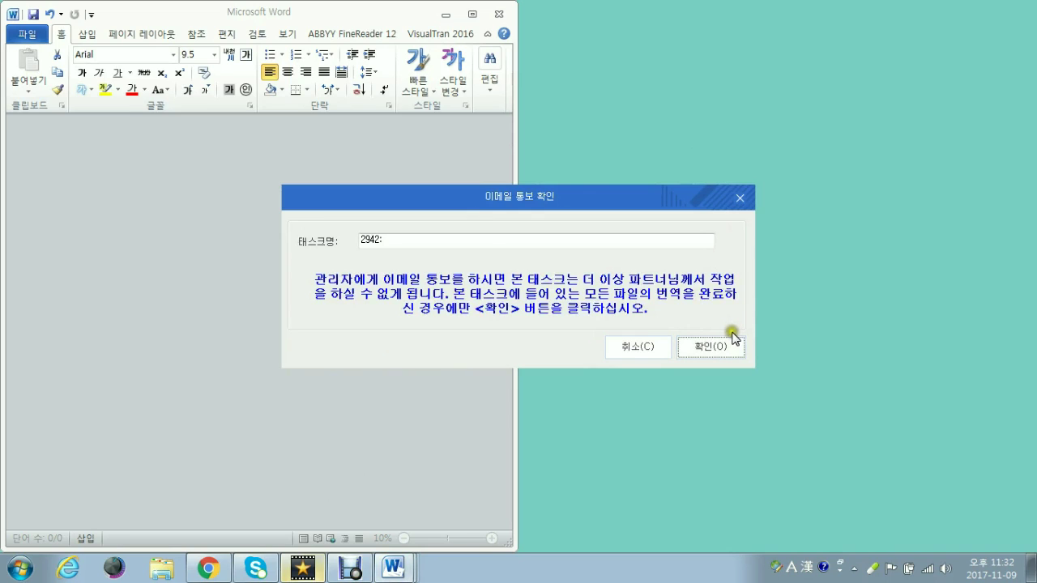
pyautogui.click(626, 353)
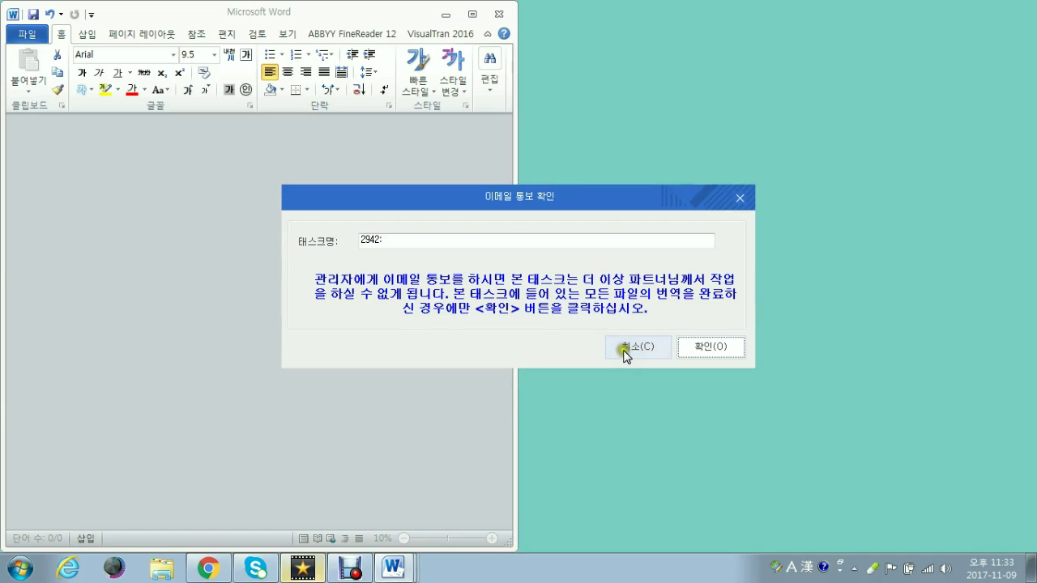
pyautogui.click(707, 347)
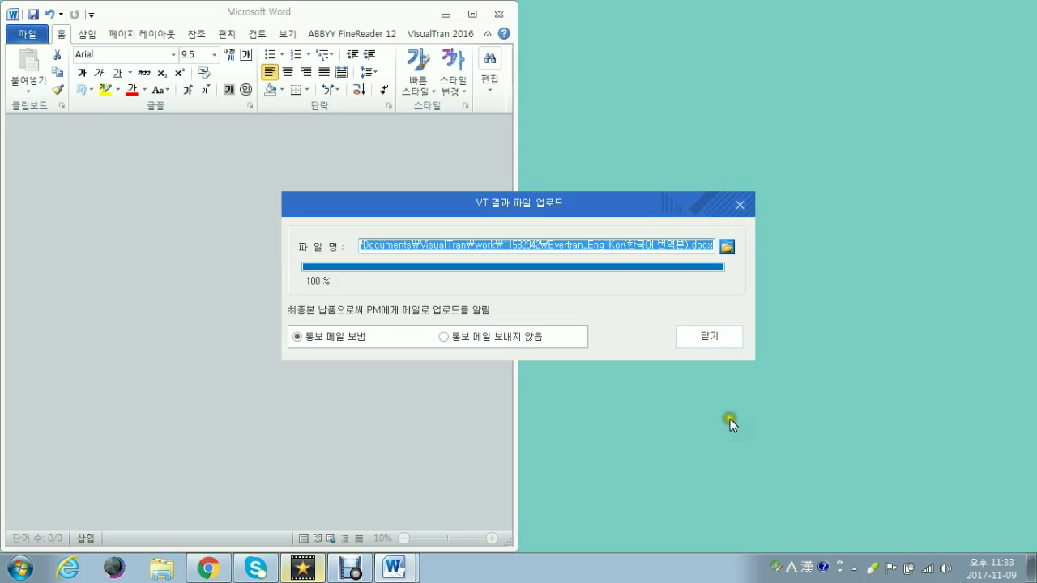
pyautogui.click(719, 336)
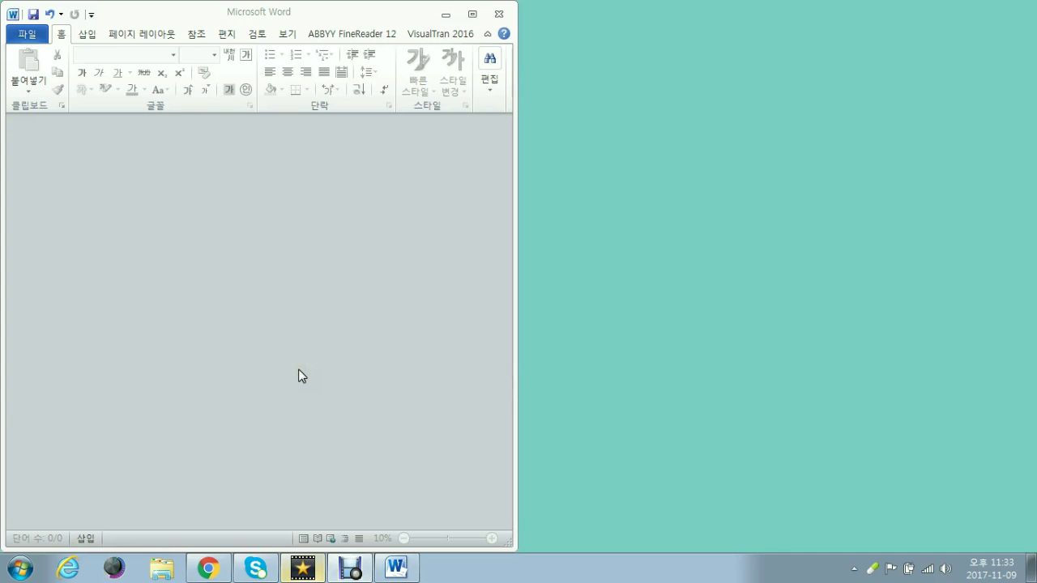
# - Log in to the VisualTran server for opening files and select the ko->en-US task "(교육) 한영"
pyautogui.click(427, 38)
pyautogui.click(427, 37)
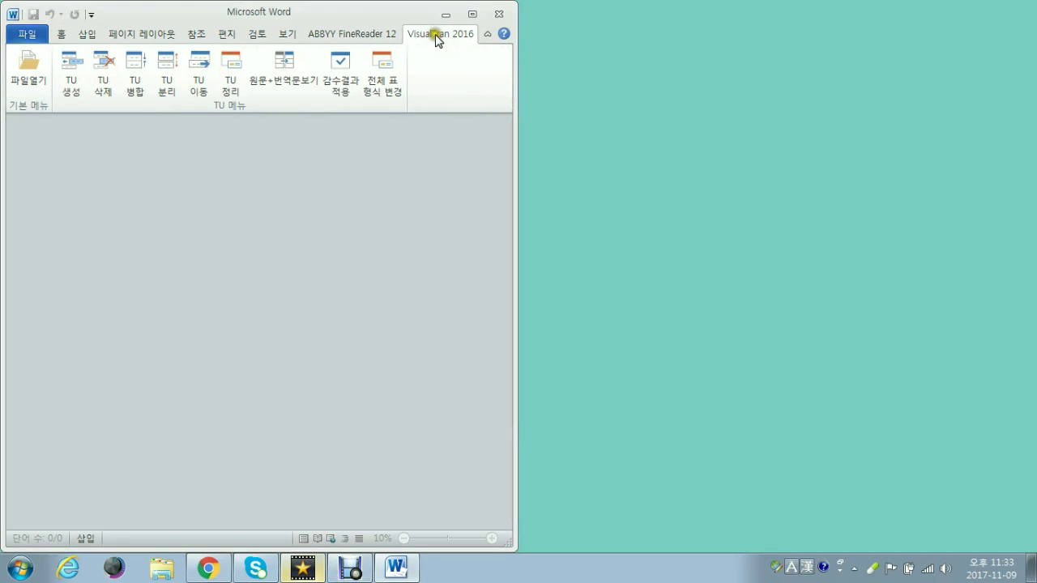
pyautogui.click(36, 74)
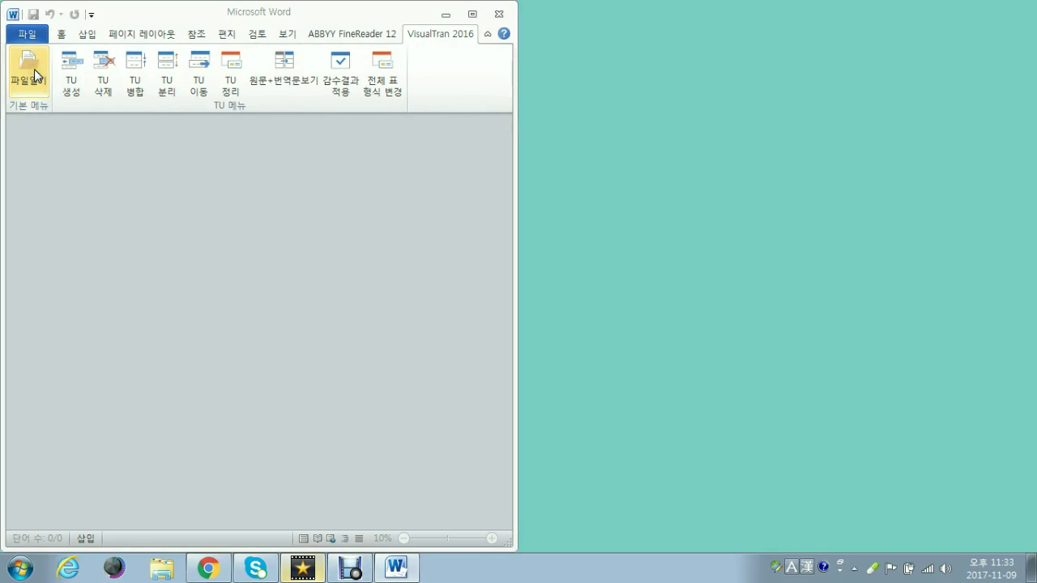
pyautogui.click(872, 408)
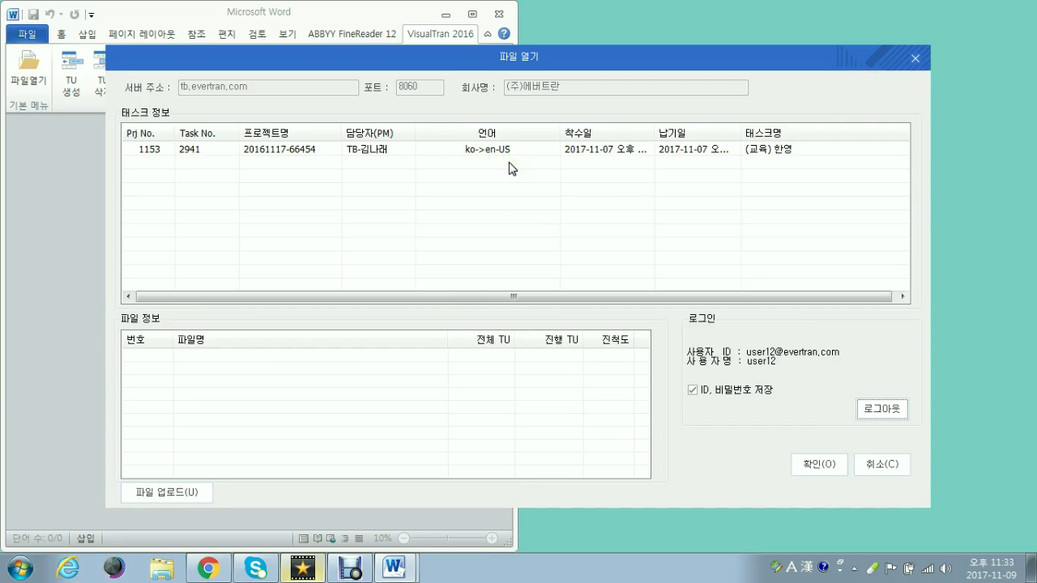
pyautogui.click(507, 161)
pyautogui.click(450, 149)
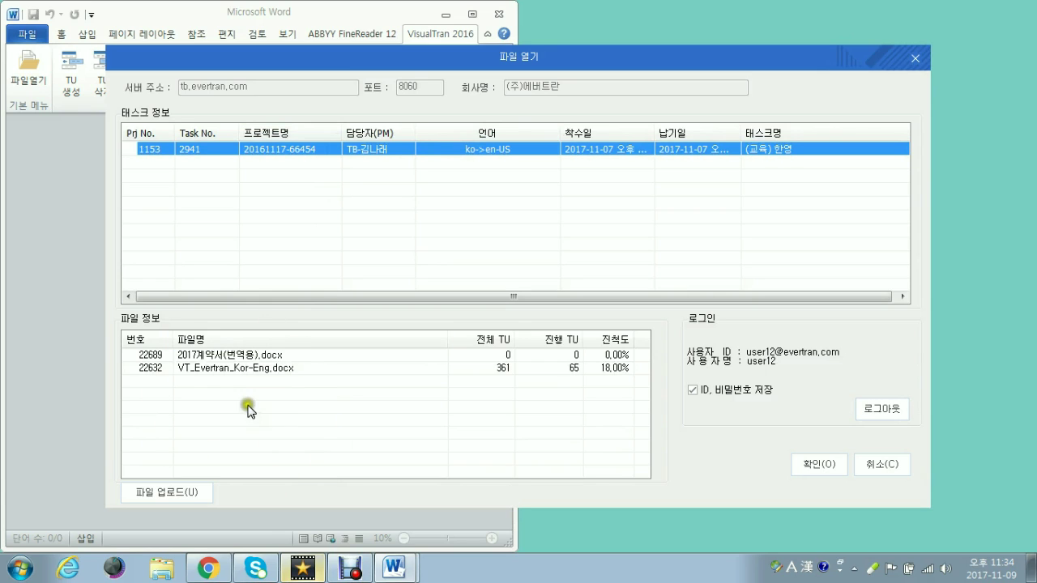
# - Open the task file VT_Evertran_Kor-Eng.docx for translation
pyautogui.click(226, 358)
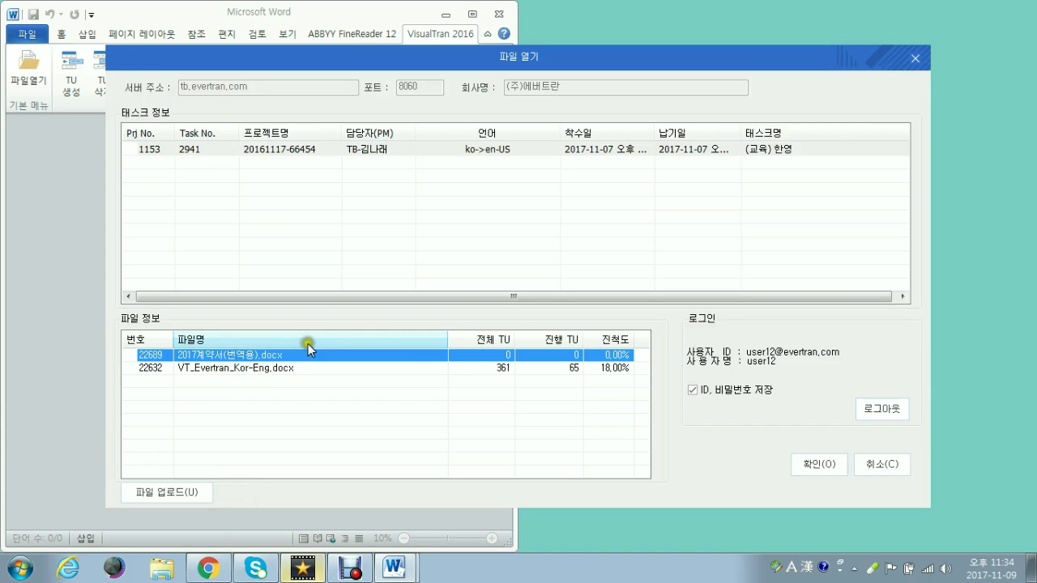
pyautogui.click(271, 369)
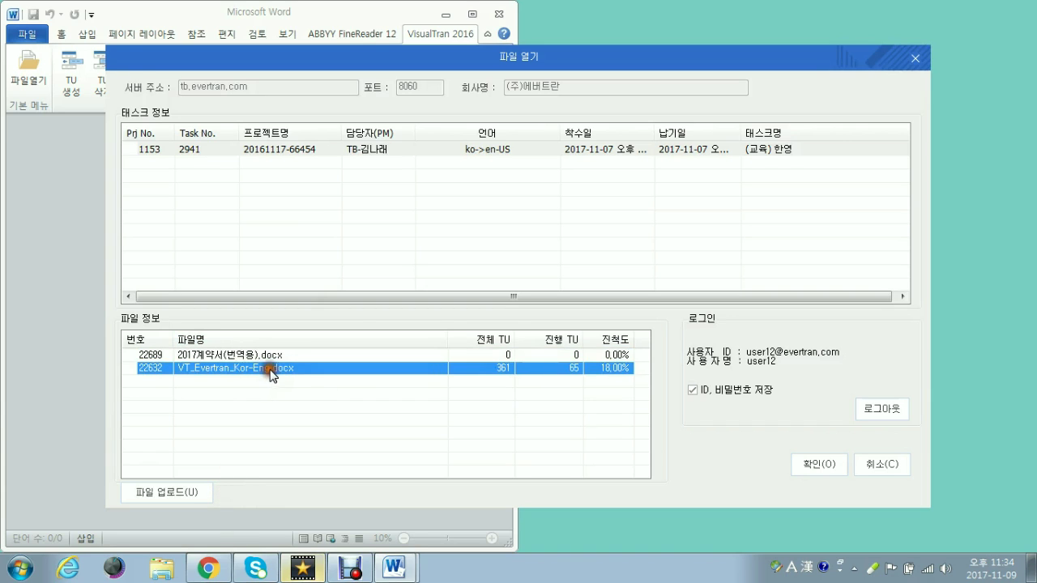
pyautogui.click(282, 369)
pyautogui.click(292, 393)
pyautogui.click(287, 372)
pyautogui.doubleClick(287, 370)
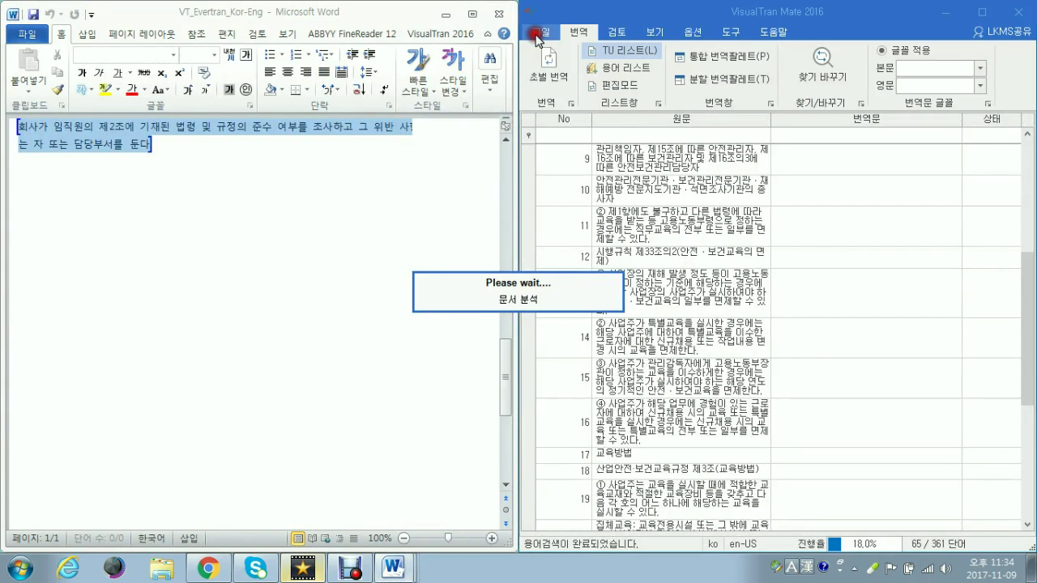
# - Save the Kor-Eng TR file without verification and run its clean-up, keeping the source text in 남색 (indigo)
pyautogui.click(537, 34)
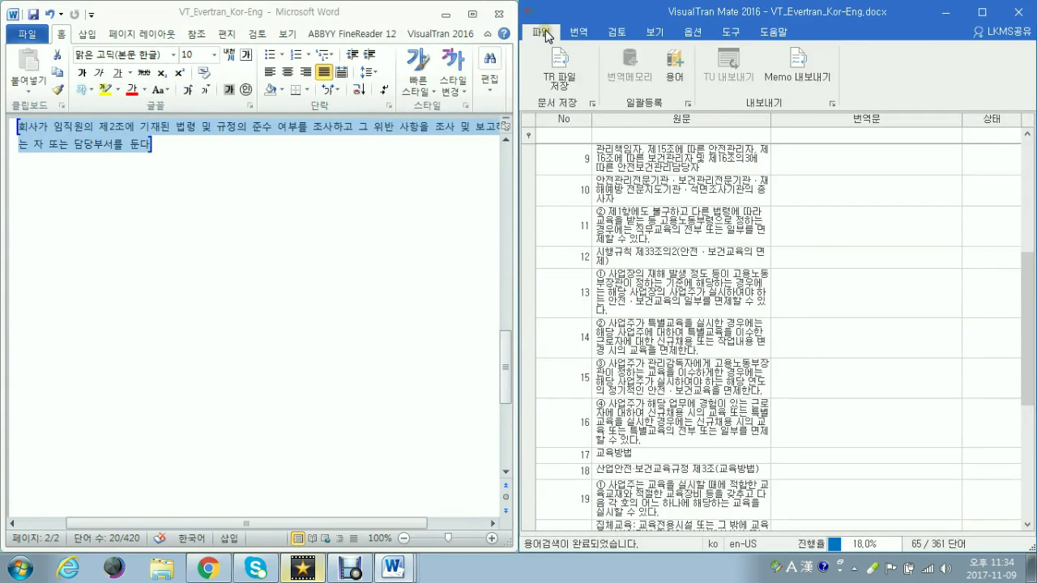
pyautogui.click(558, 81)
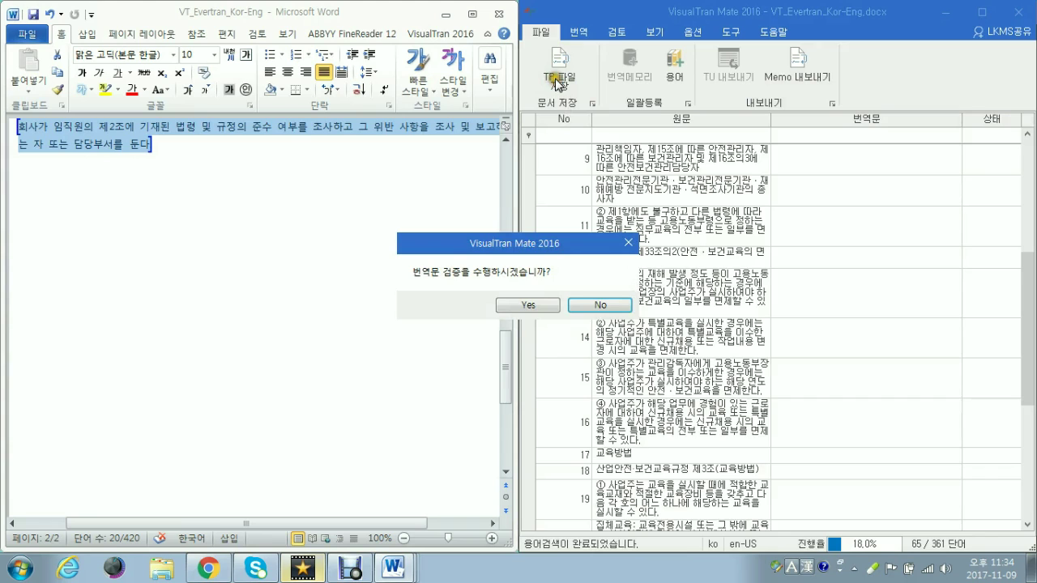
pyautogui.click(603, 305)
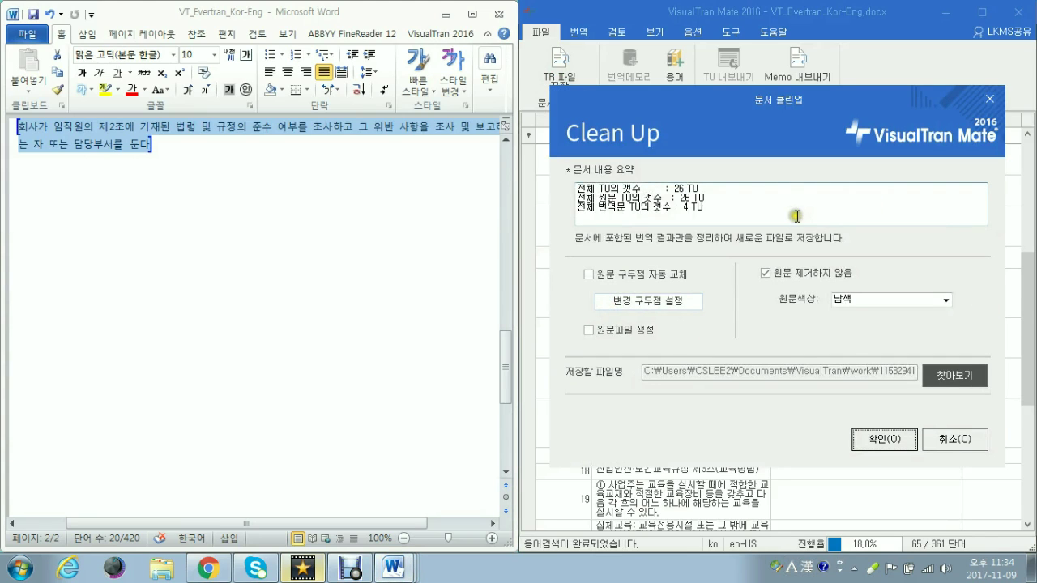
pyautogui.click(867, 442)
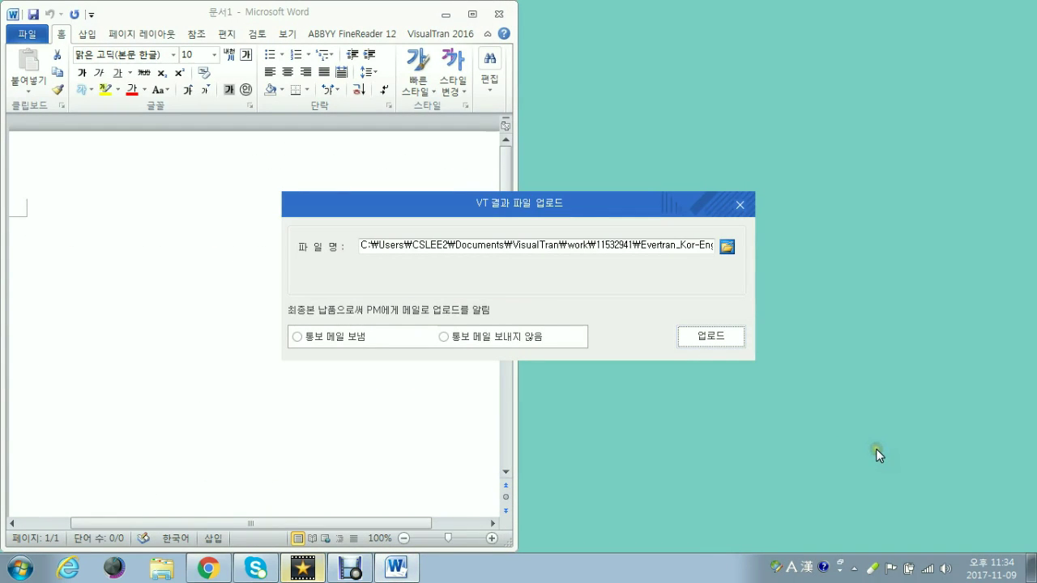
# - Upload the English translation Evertran_Kor-Eng(영어 번역본).docx without sending a notification mail
pyautogui.click(444, 337)
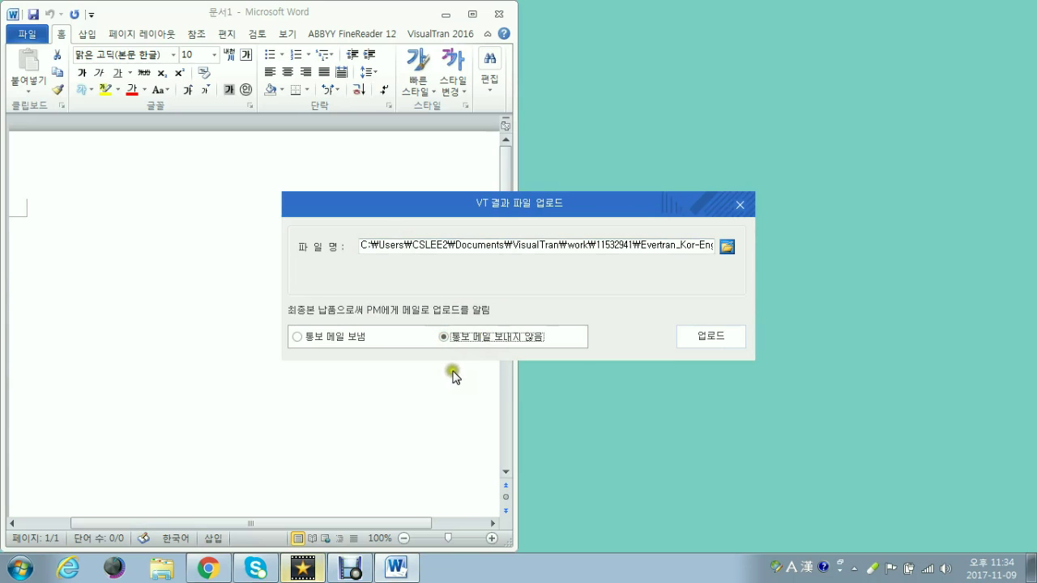
pyautogui.click(699, 343)
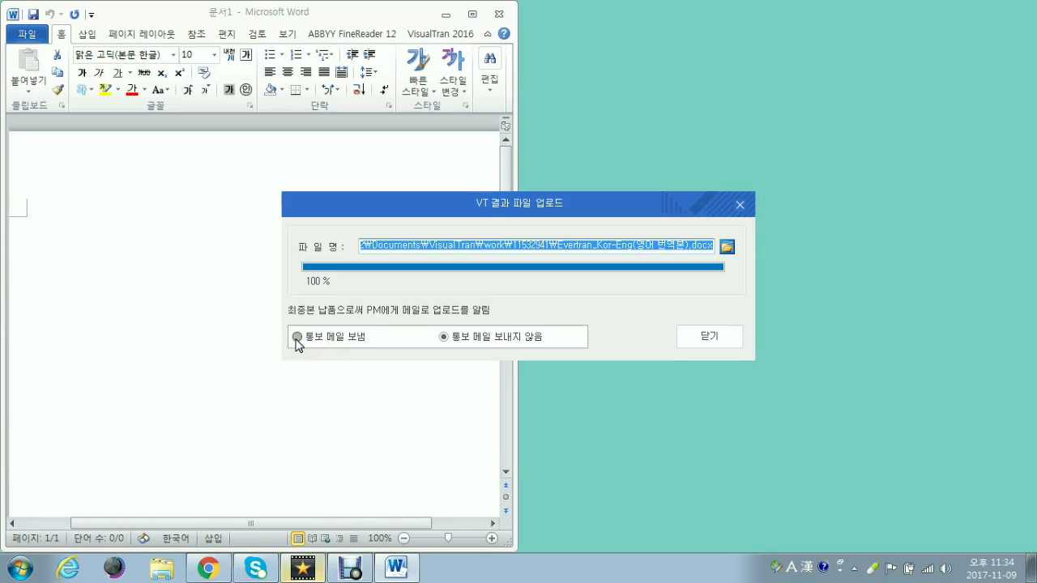
pyautogui.click(695, 344)
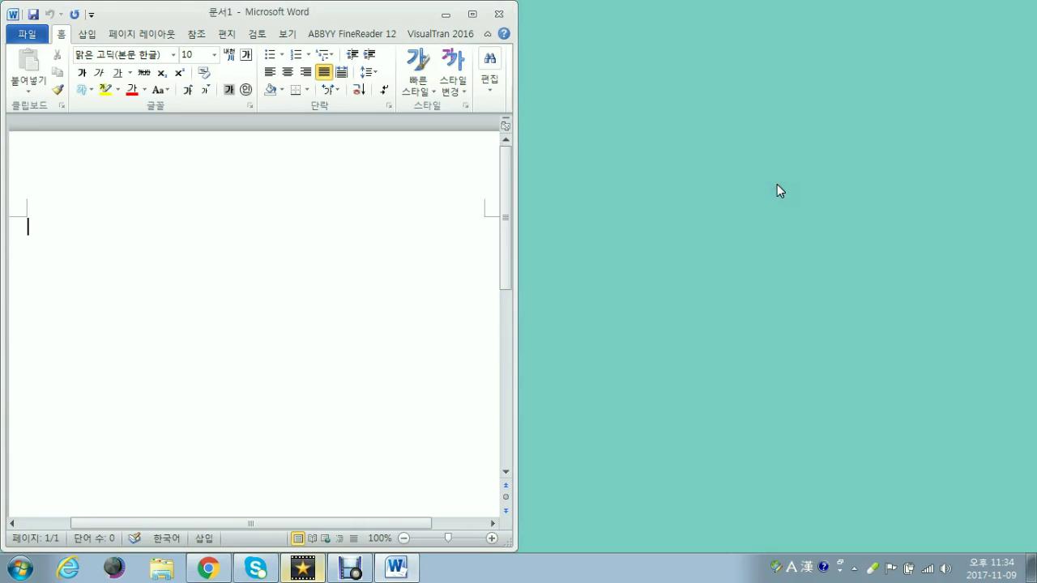